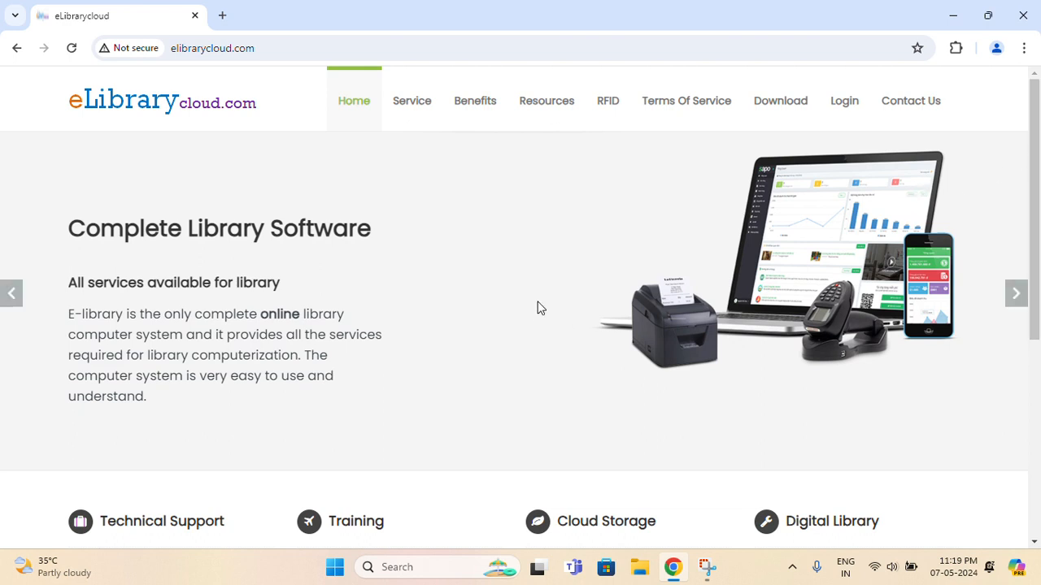
Step through the home page slides: Cloud Computing, Computerization Without Computer, Book Store, Complete Library Software
scroll(537, 307, "down", 1)
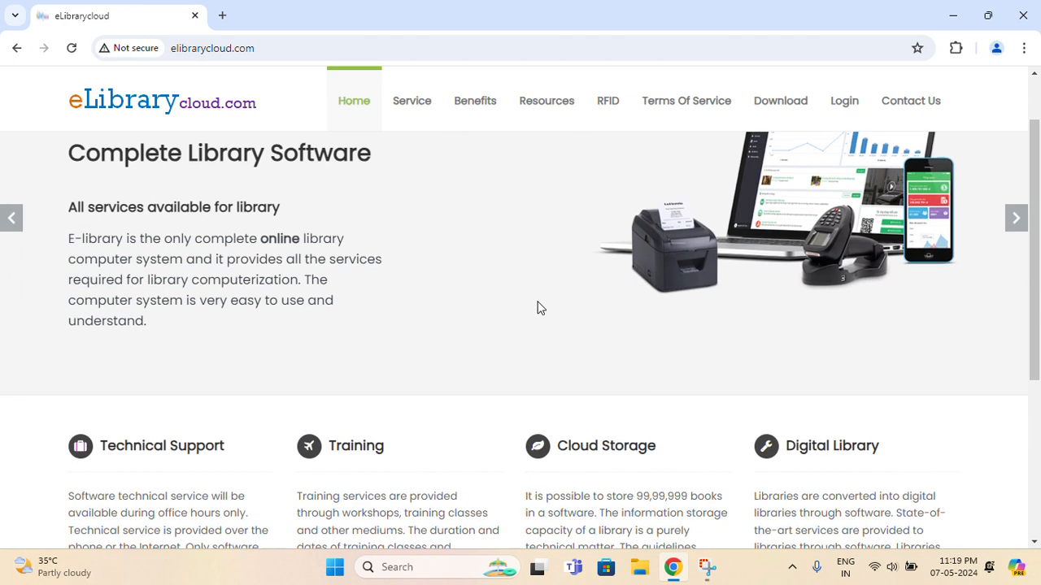
scroll(537, 304, "up", 1)
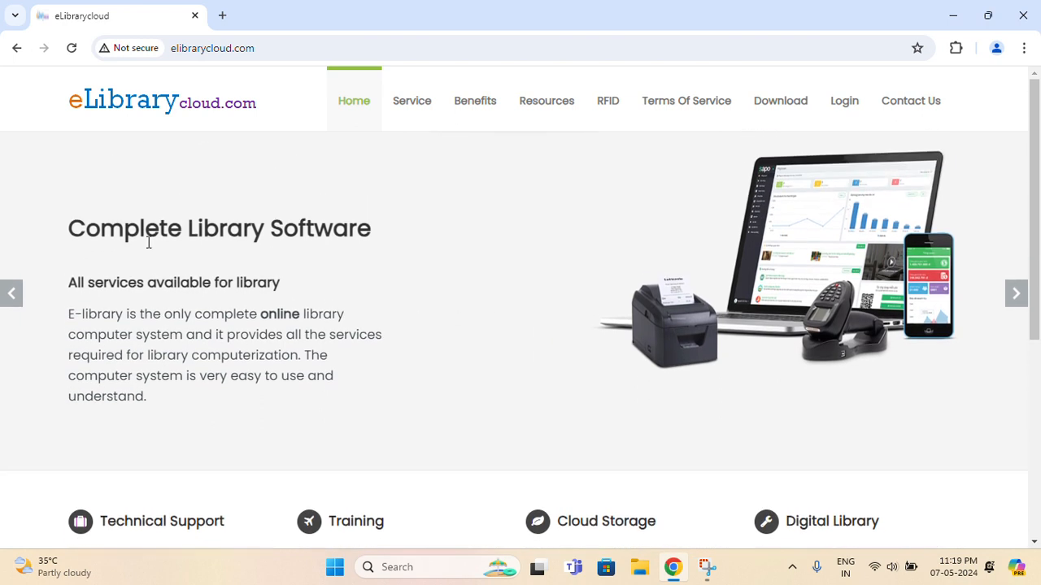
left_click_drag(145, 238, 314, 237)
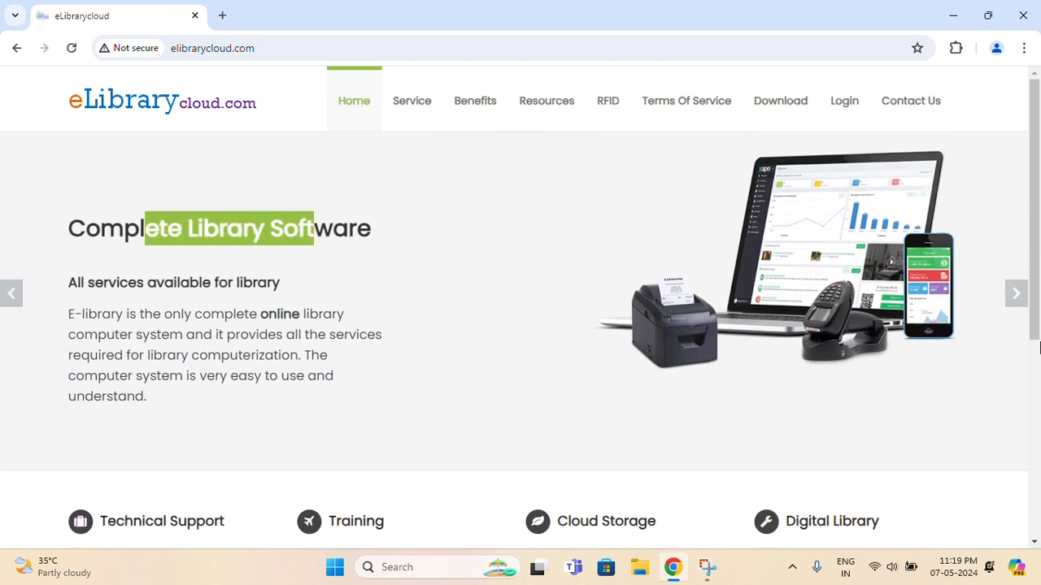
left_click(1014, 298)
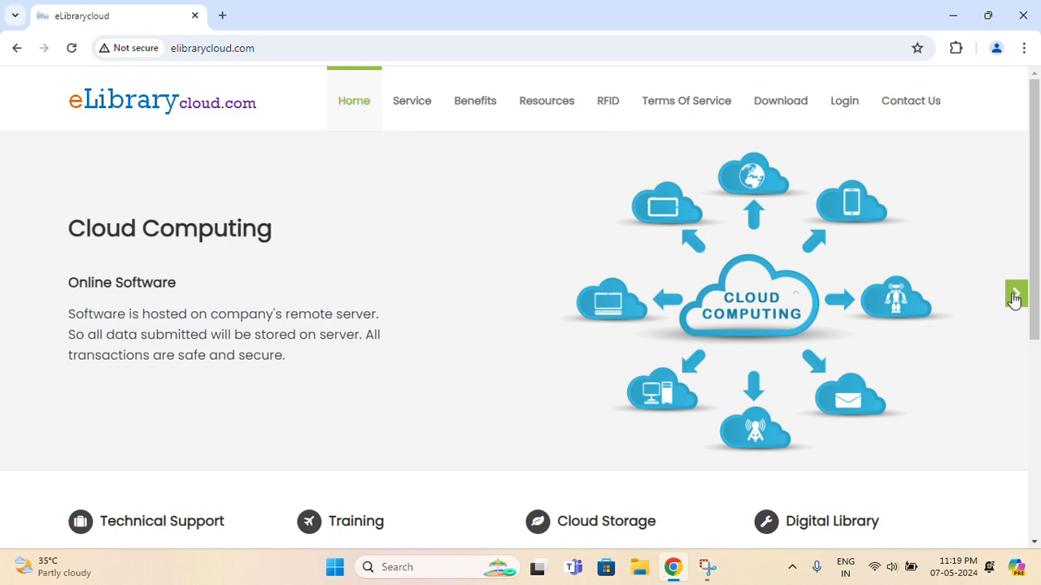
left_click(1015, 298)
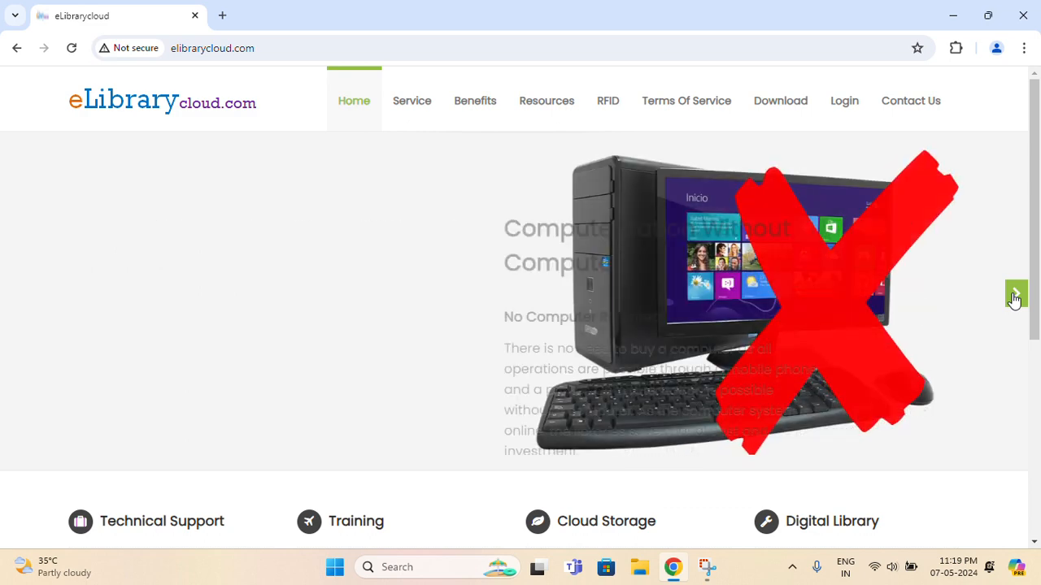
left_click_drag(90, 232, 280, 249)
left_click(217, 281)
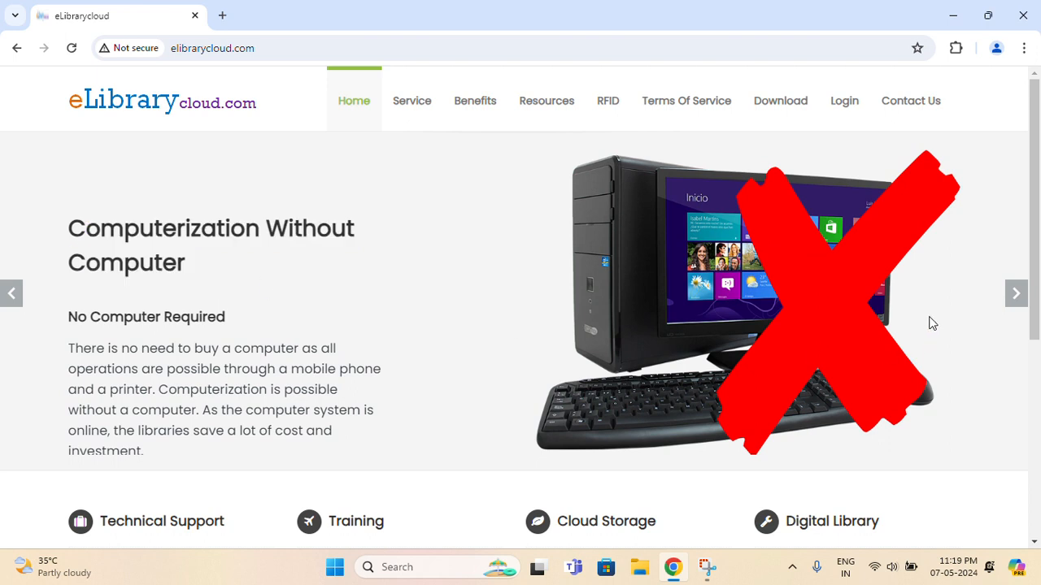
left_click(1015, 297)
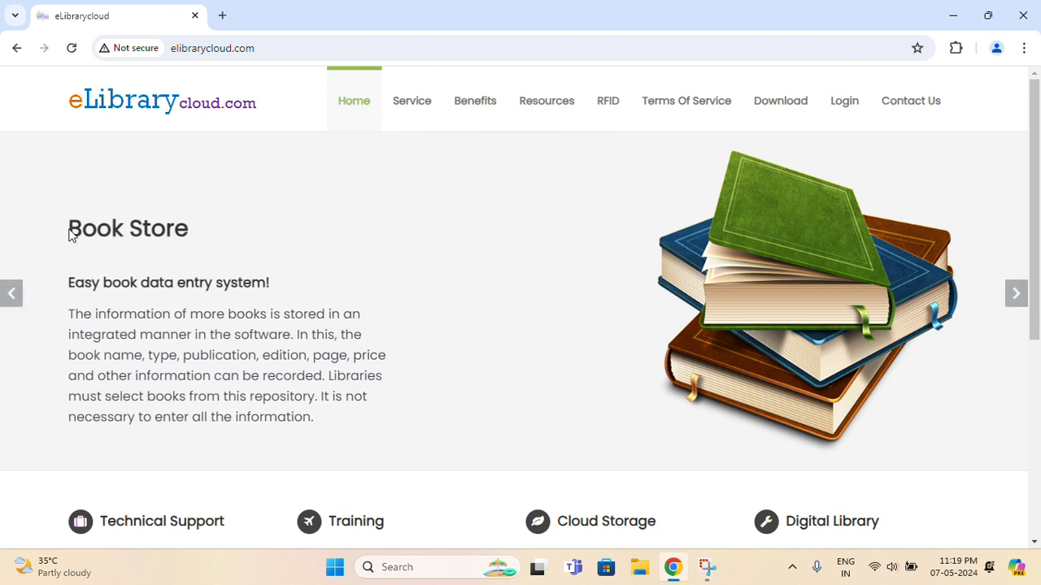
left_click_drag(69, 228, 188, 243)
left_click(211, 349)
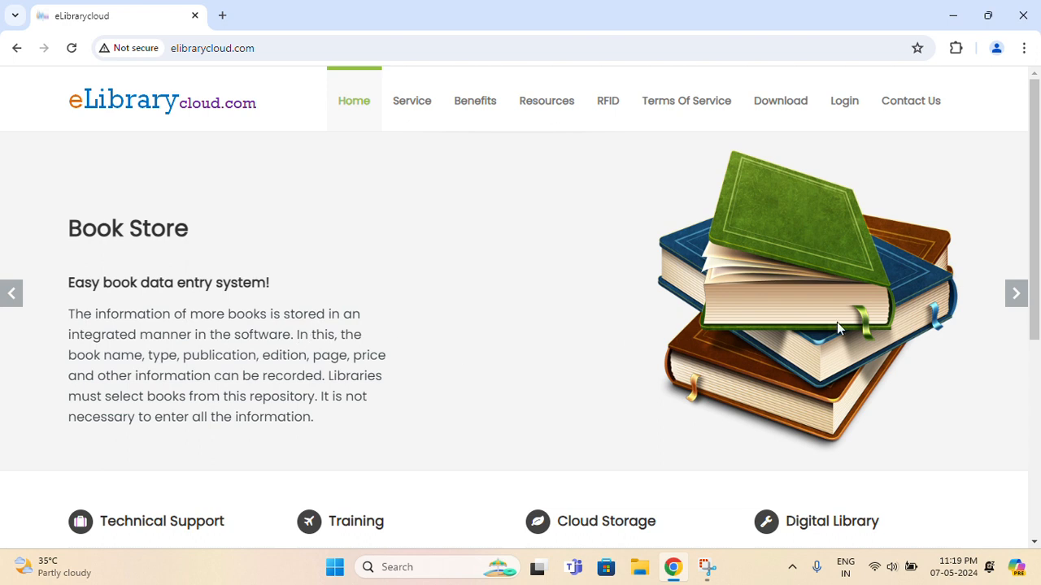
left_click(1012, 305)
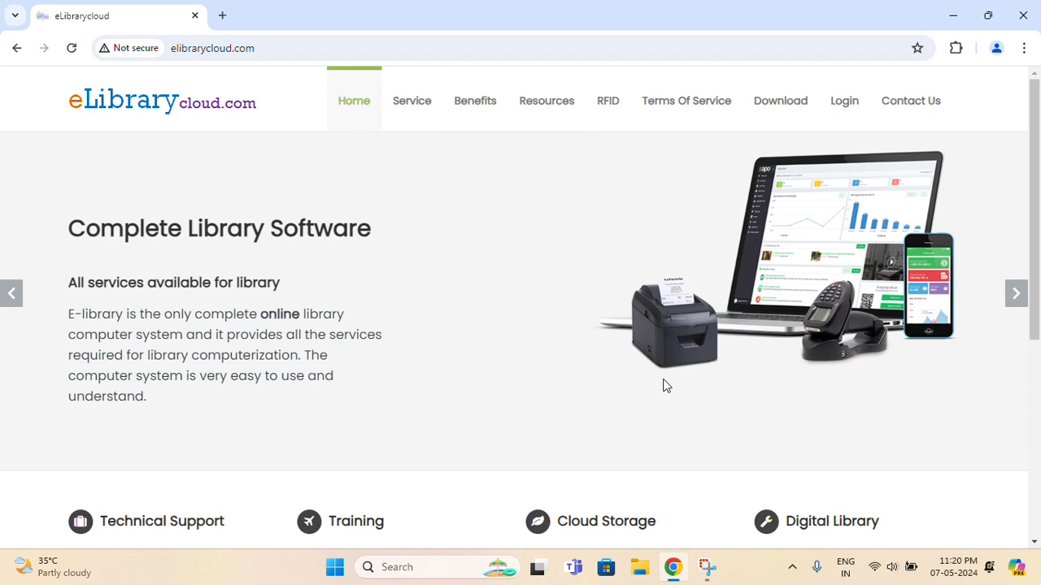
Review the Cloud Storage and Digital Library service columns, then show the Service menu modules
scroll(663, 386, "down", 3)
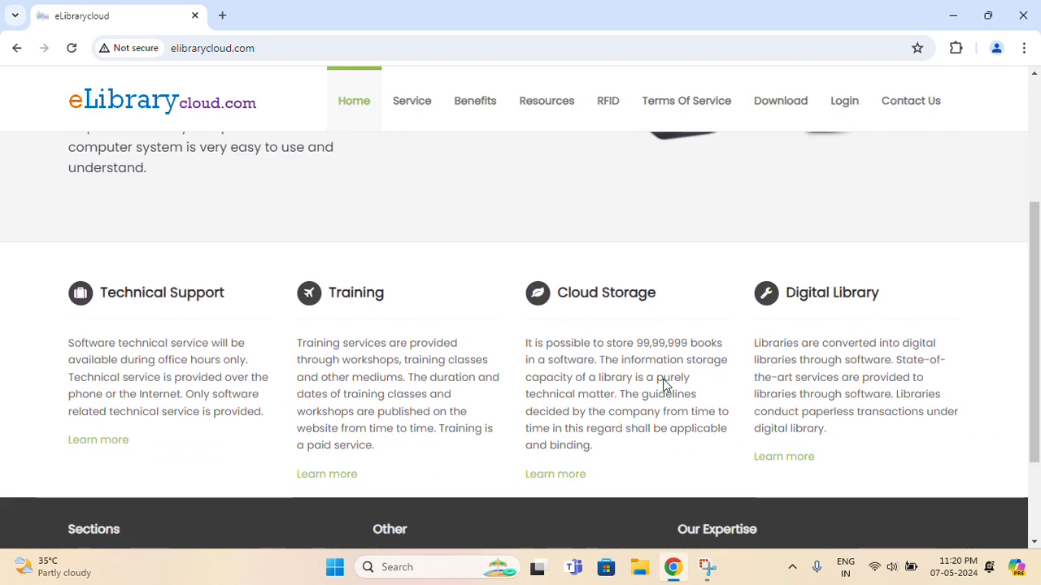
scroll(127, 291, "down", 1)
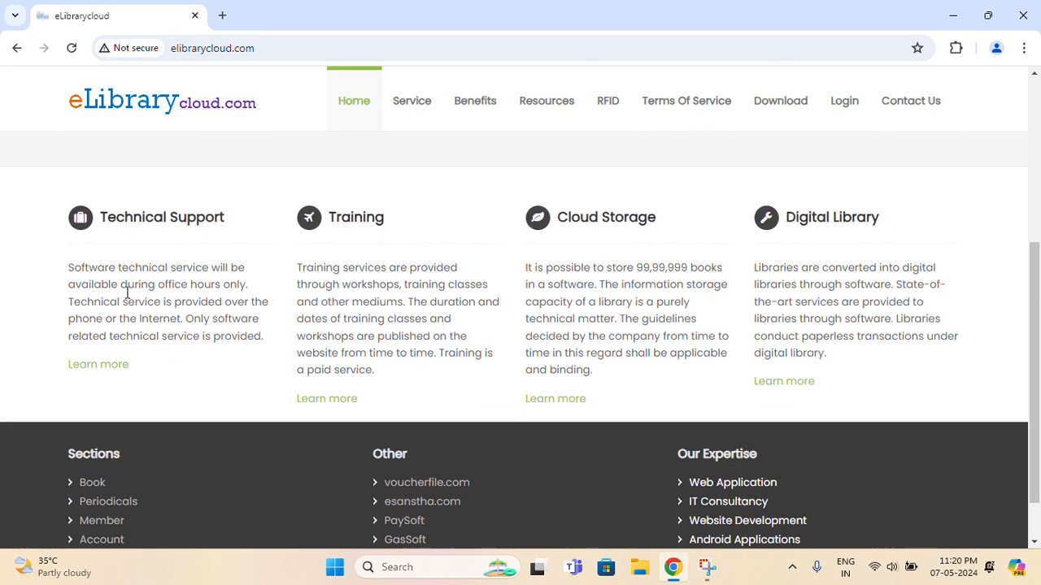
scroll(127, 291, "down", 1)
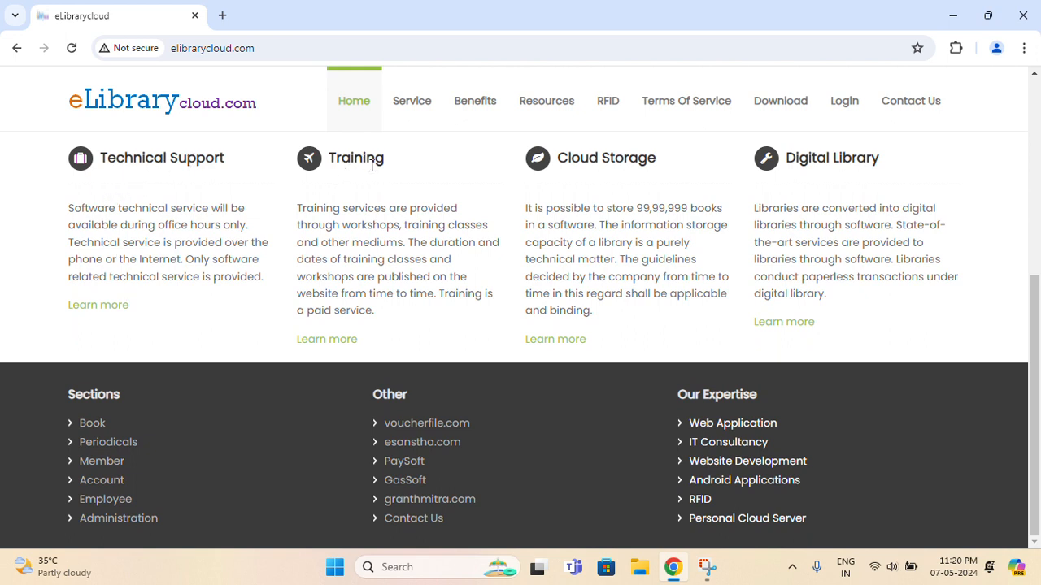
left_click_drag(567, 159, 647, 166)
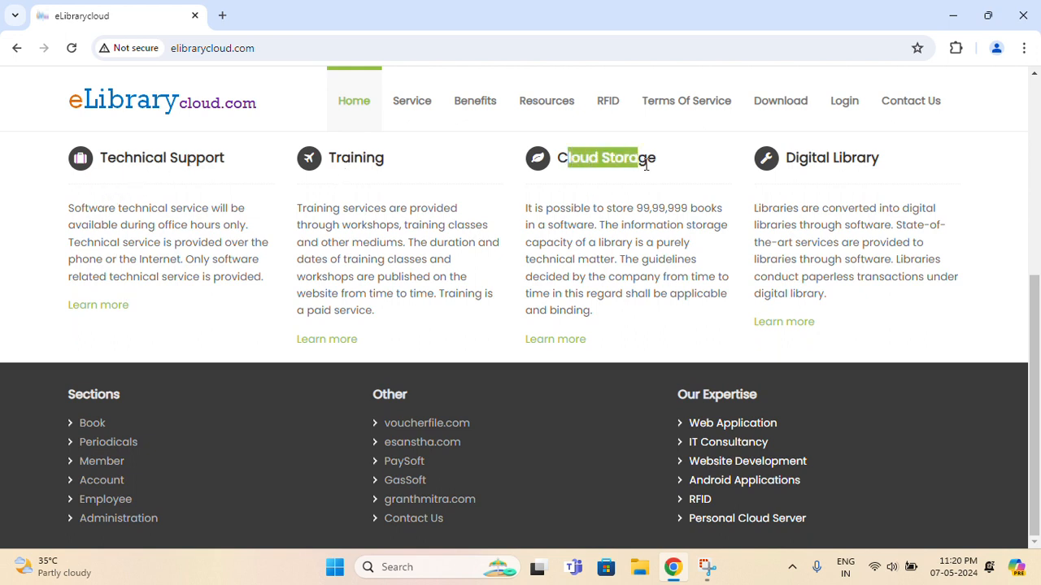
left_click_drag(801, 161, 852, 162)
left_click(845, 228)
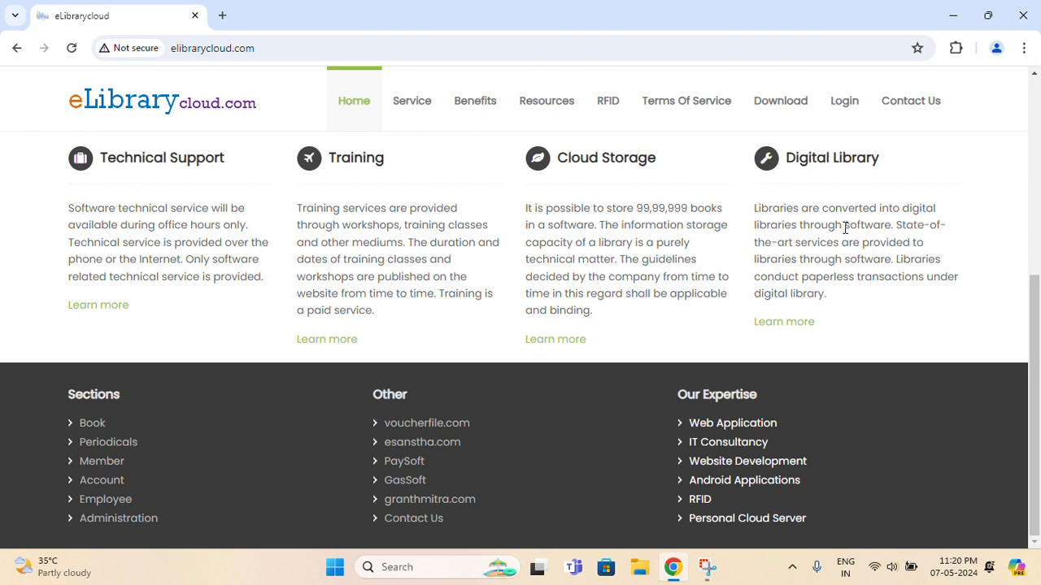
scroll(837, 230, "up", 10)
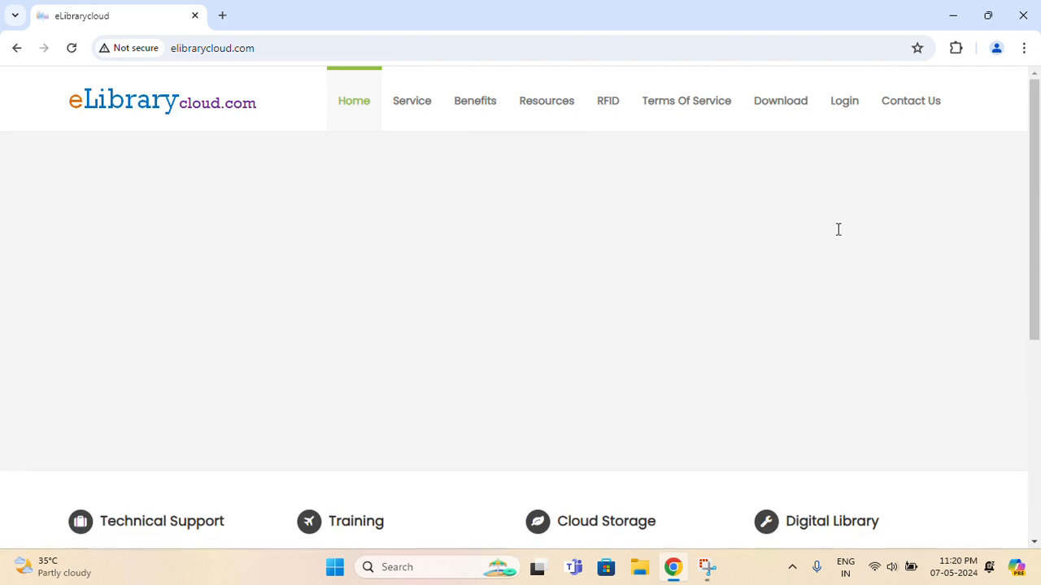
mouse_move(409, 100)
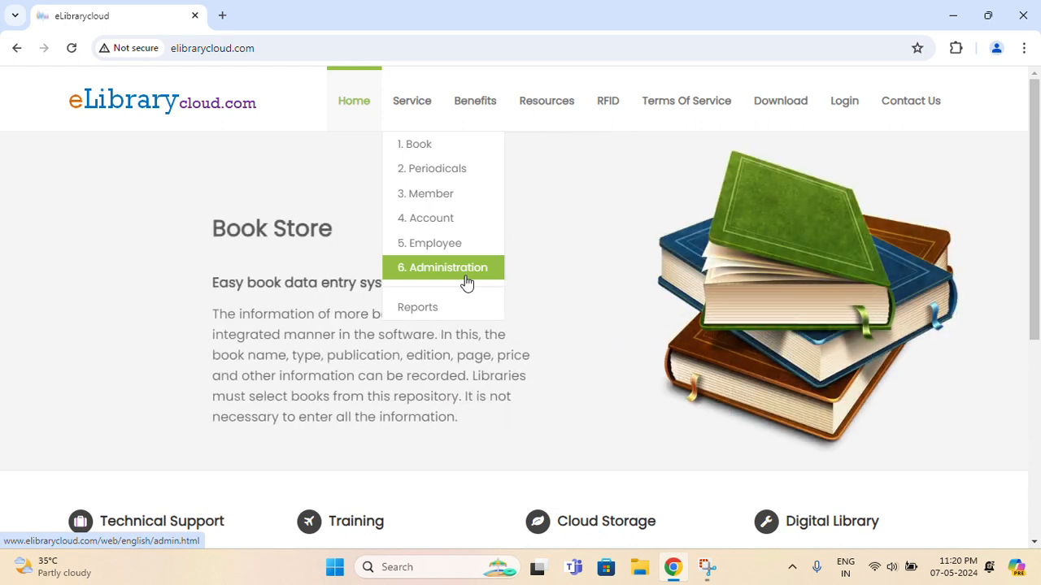
Visit the Benefits, Resources and RFID pages
left_click(476, 102)
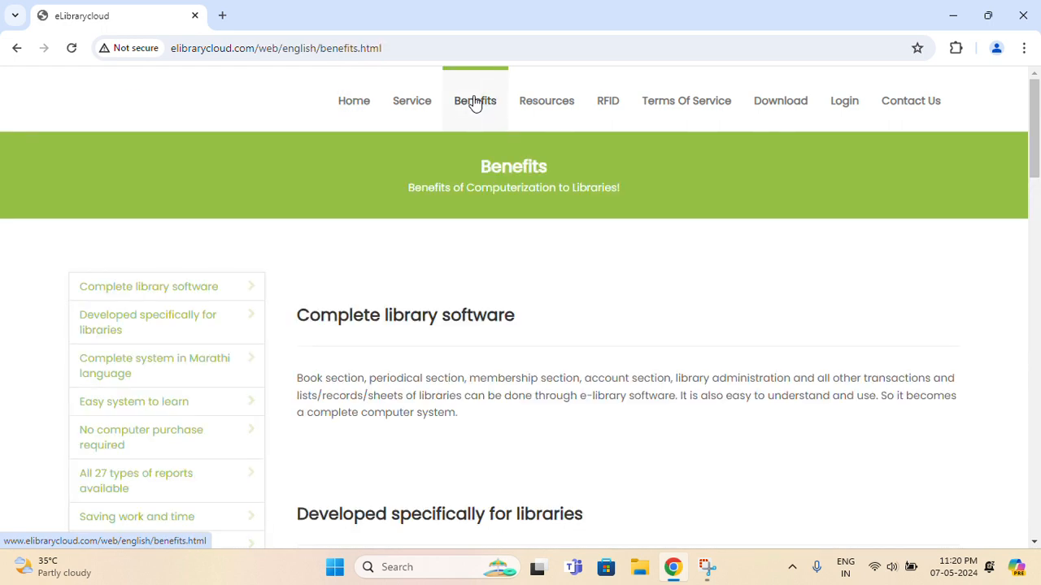
left_click(543, 116)
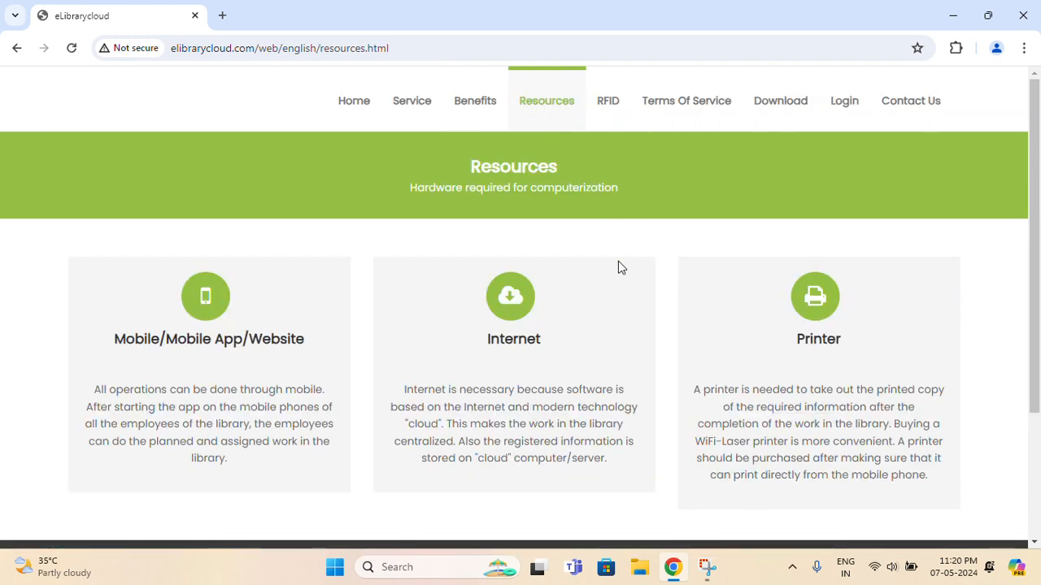
left_click(620, 107)
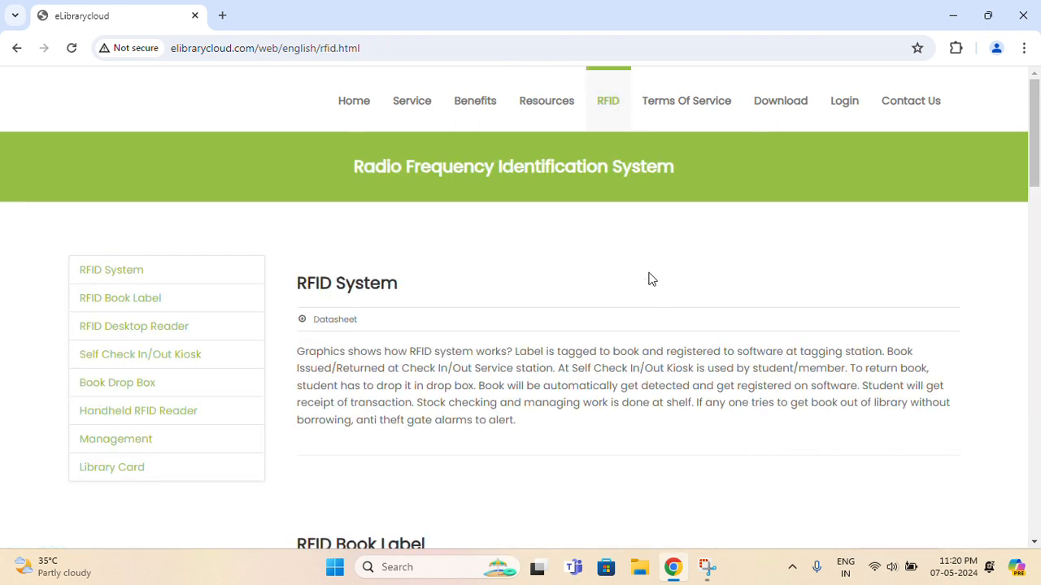
scroll(651, 279, "down", 4)
scroll(649, 276, "up", 4)
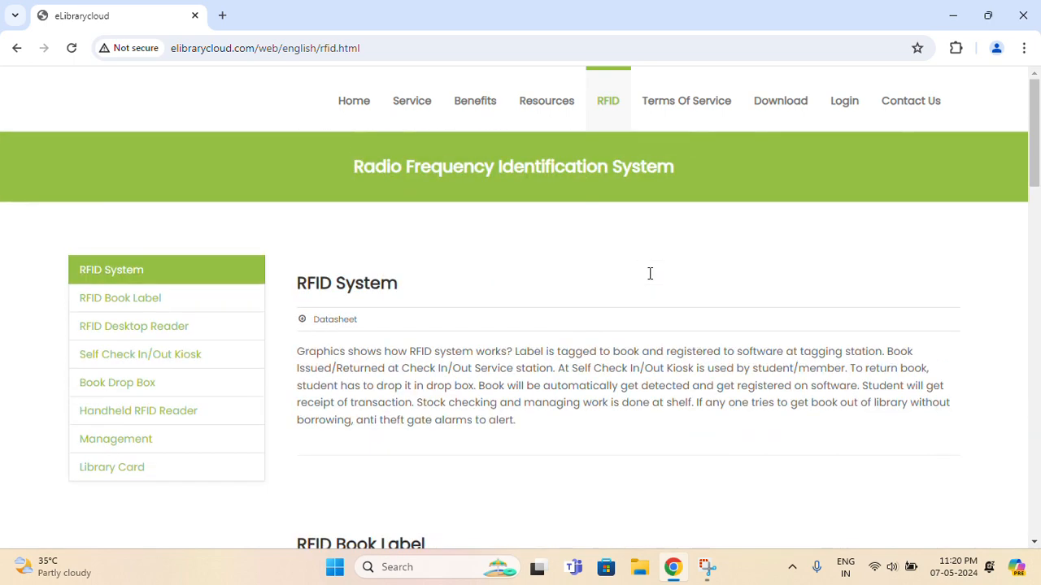
View the Terms Of Service and Contact Us pages, then go to the login page
left_click(702, 112)
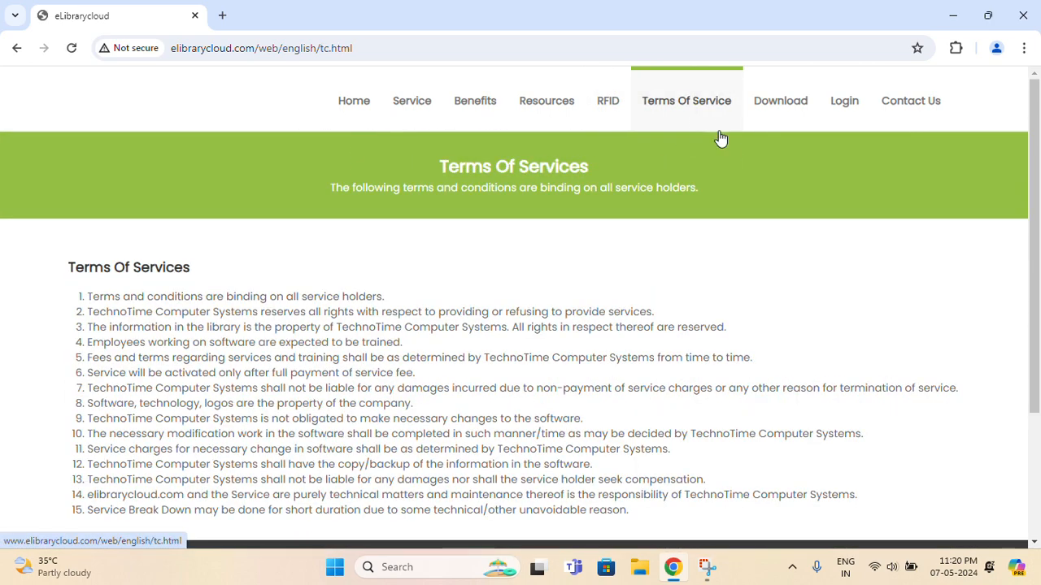
mouse_move(777, 112)
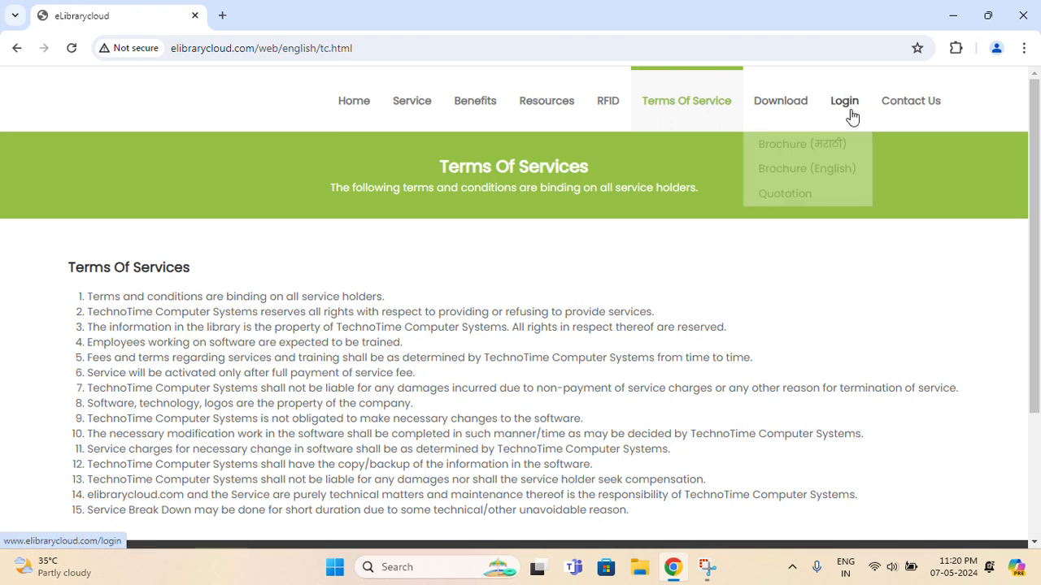
left_click(907, 108)
scroll(800, 265, "down", 2)
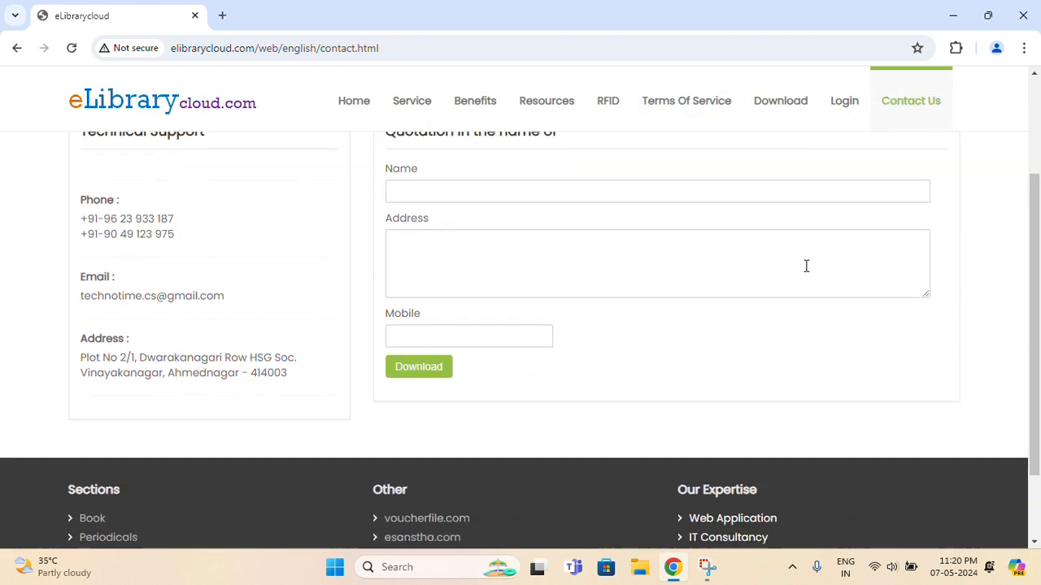
scroll(800, 260, "up", 2)
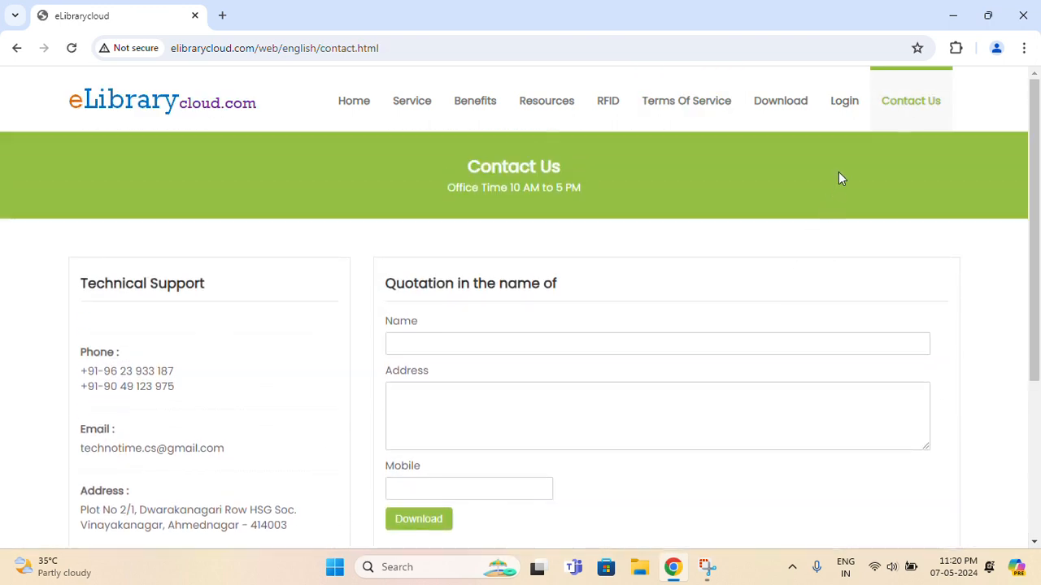
left_click(844, 101)
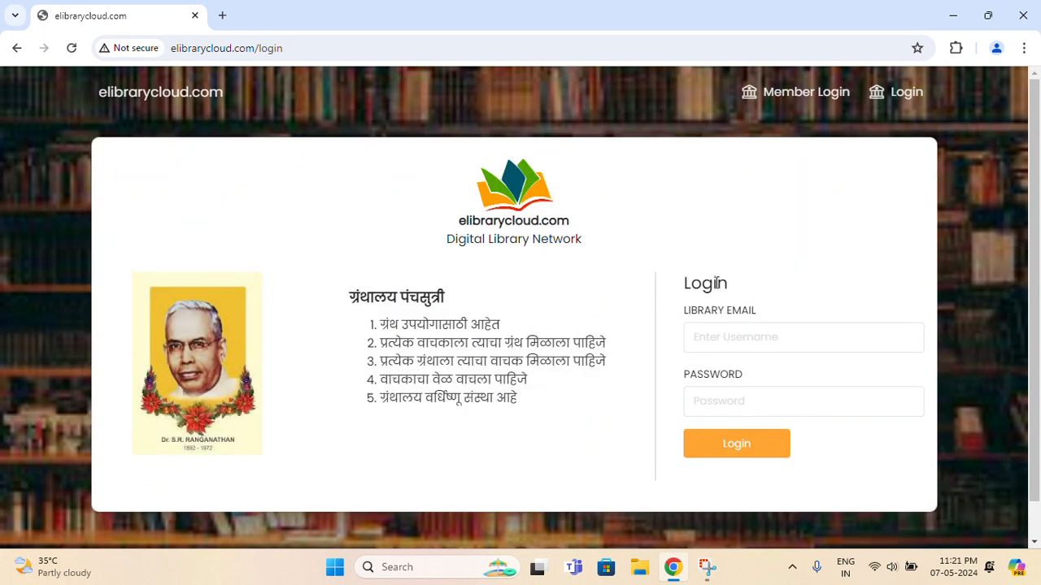
Enter the library email and account password and sign in
left_click(766, 348)
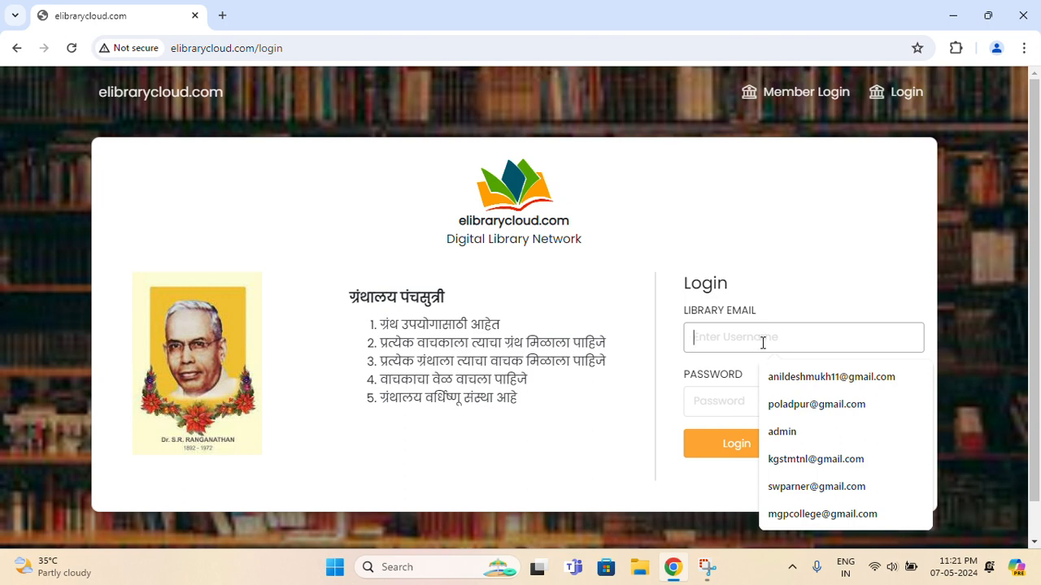
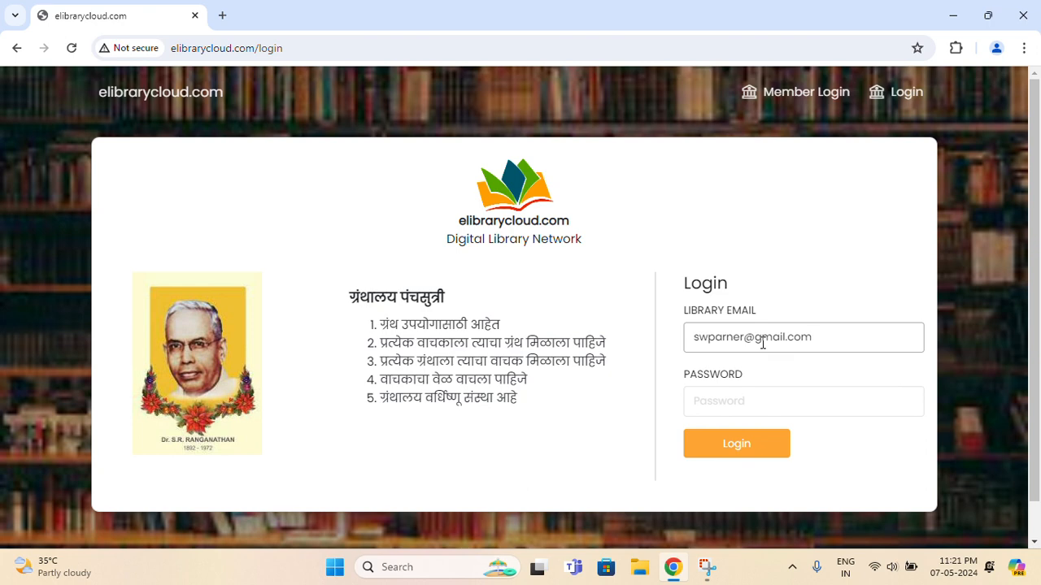
type("123")
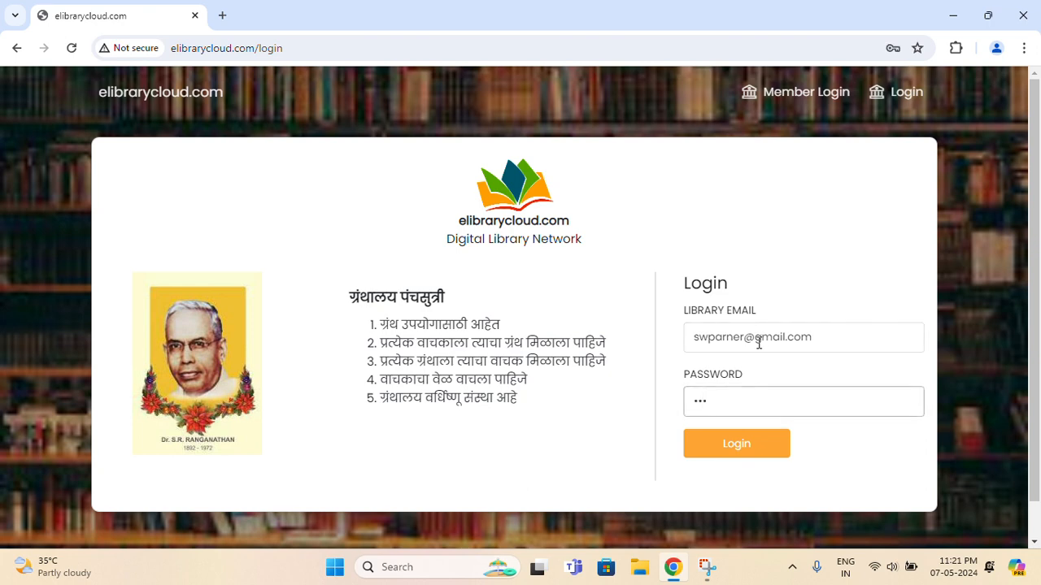
left_click(770, 451)
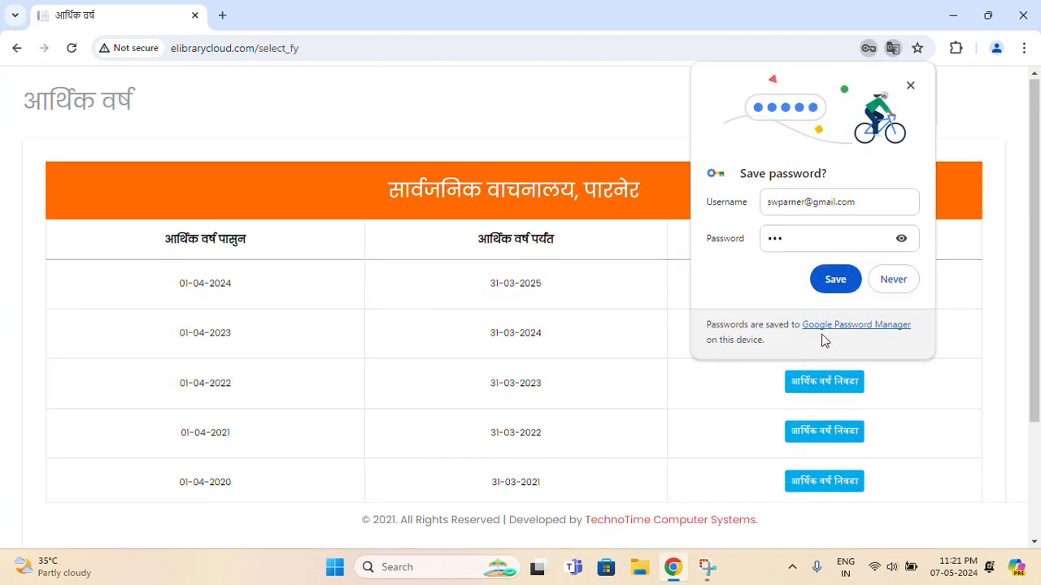
Dismiss the save-password and translation prompts, then choose financial year 01-04-2024 to 31-03-2025
left_click(907, 281)
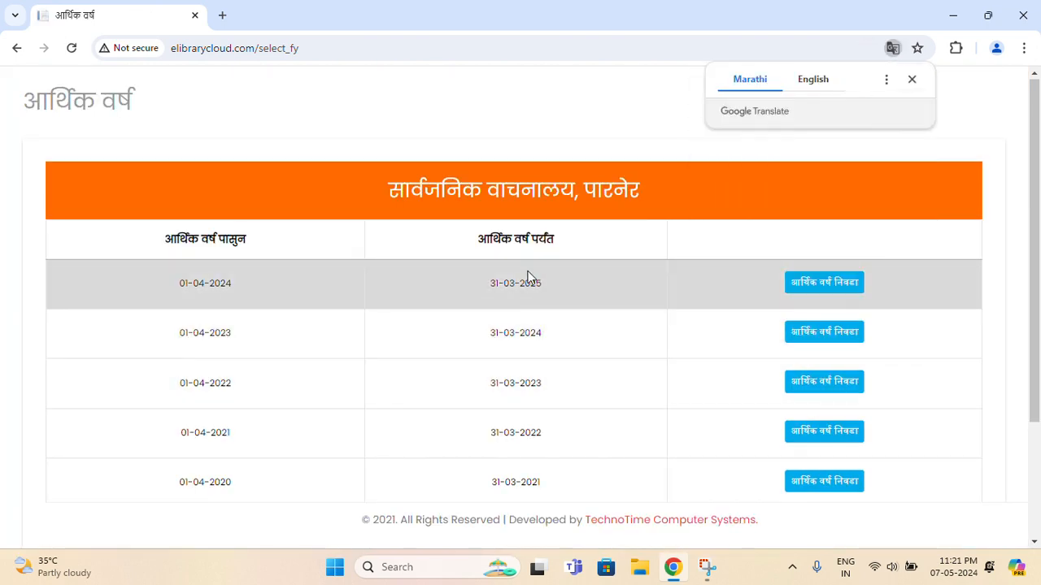
left_click(912, 81)
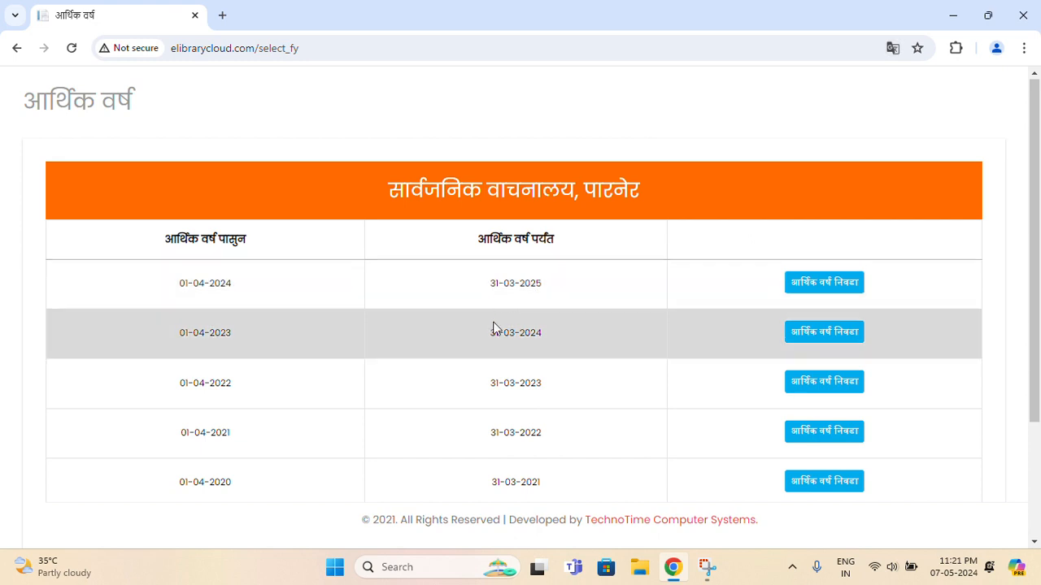
scroll(493, 327, "down", 2)
scroll(495, 322, "up", 1)
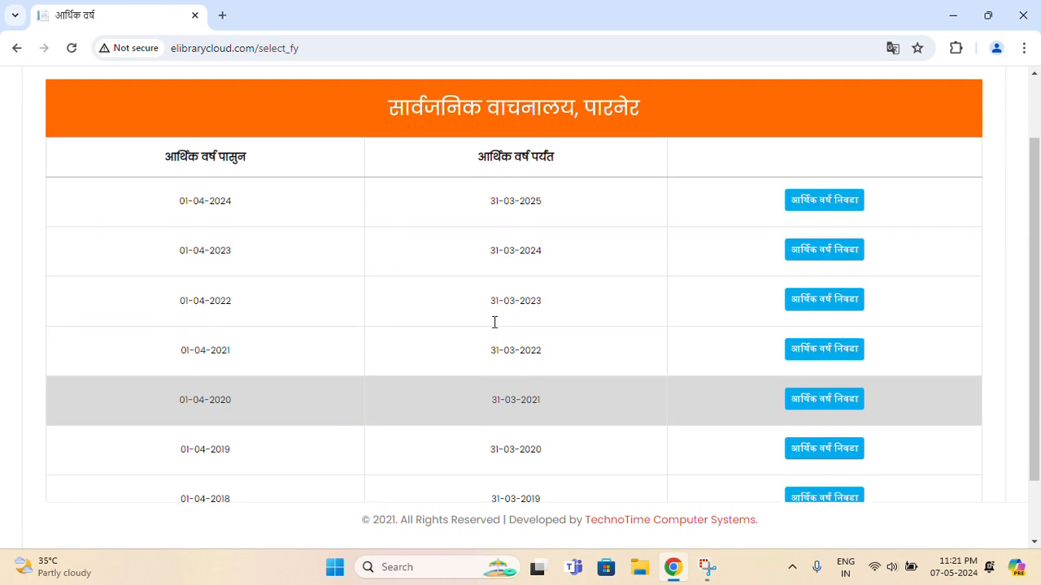
scroll(494, 322, "up", 1)
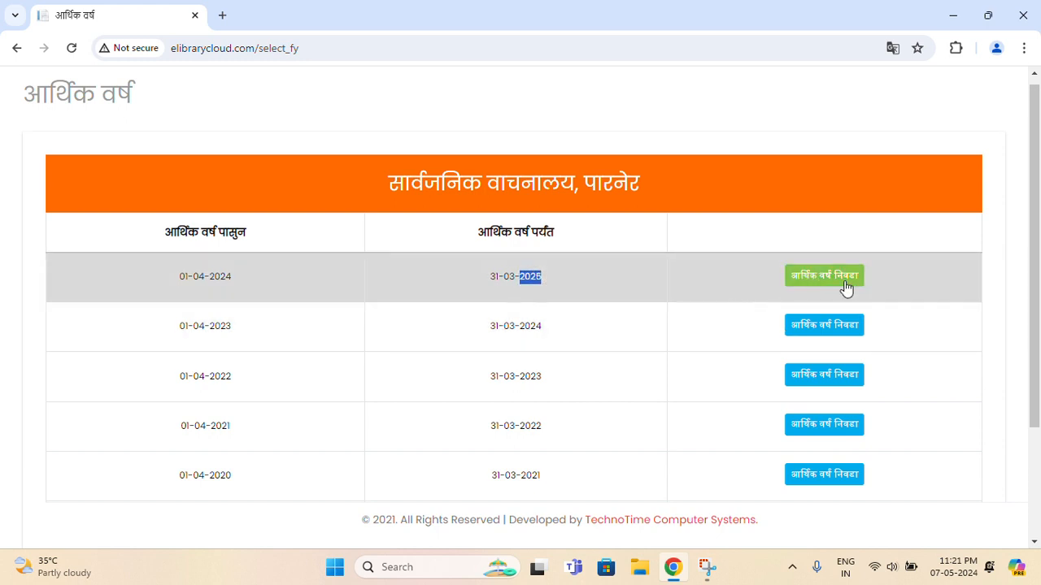
left_click(846, 288)
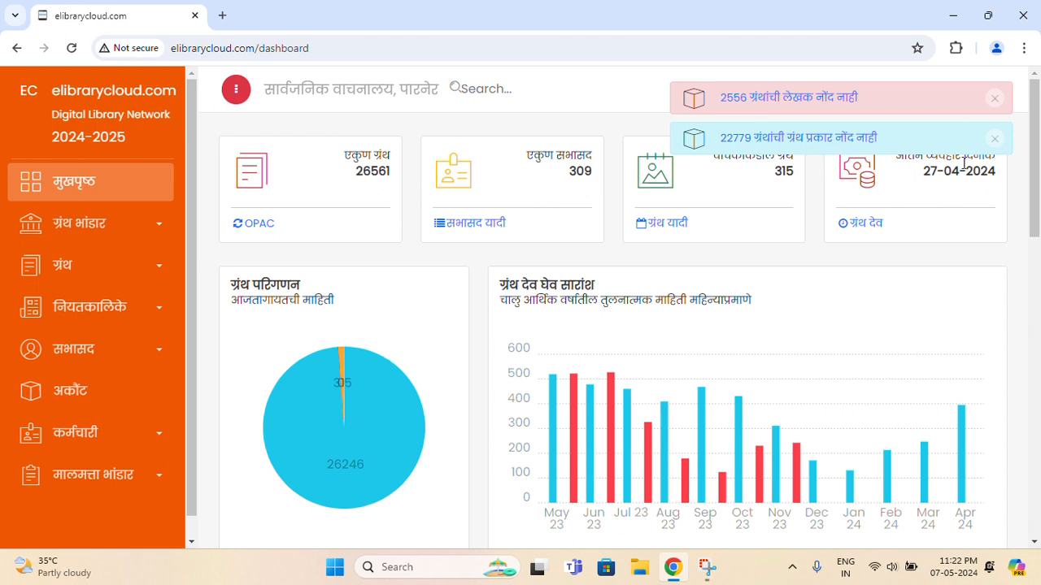
Dismiss the books-without-author and books-without-type warnings, then browse the book stock, circulation and periodicals menus
left_click(995, 98)
left_click(997, 98)
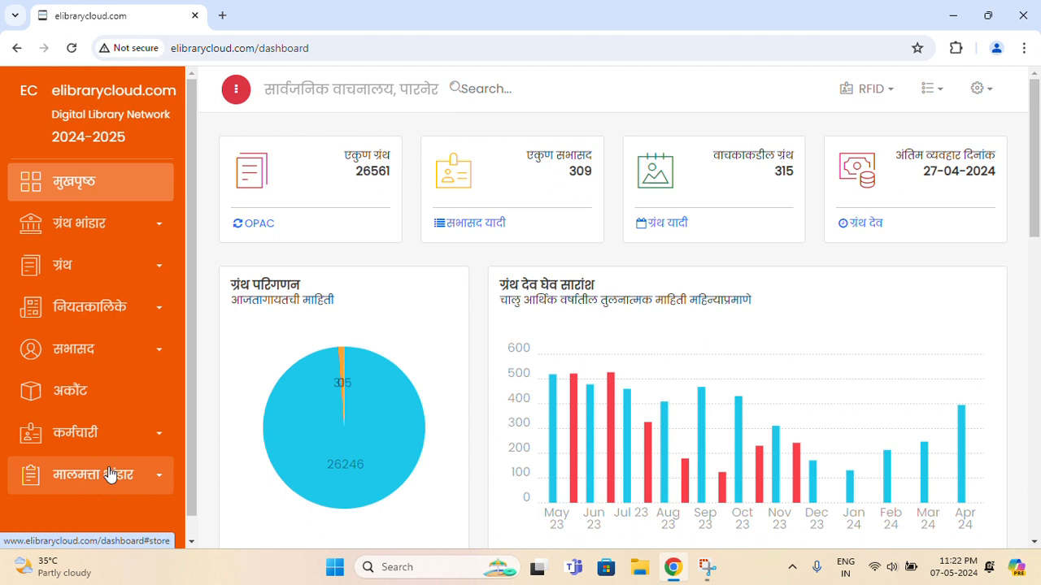
left_click(116, 233)
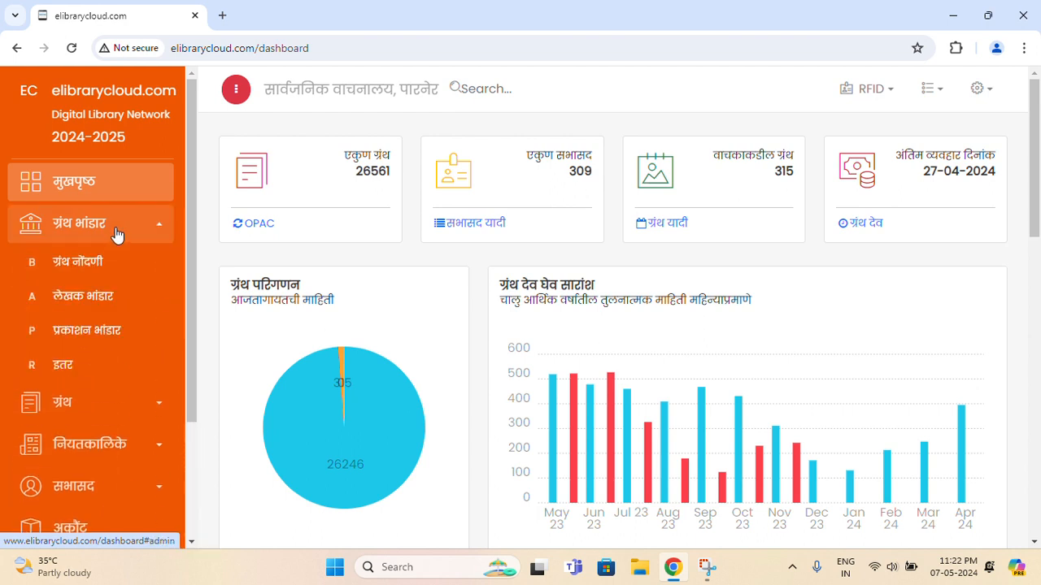
left_click(116, 233)
left_click(130, 285)
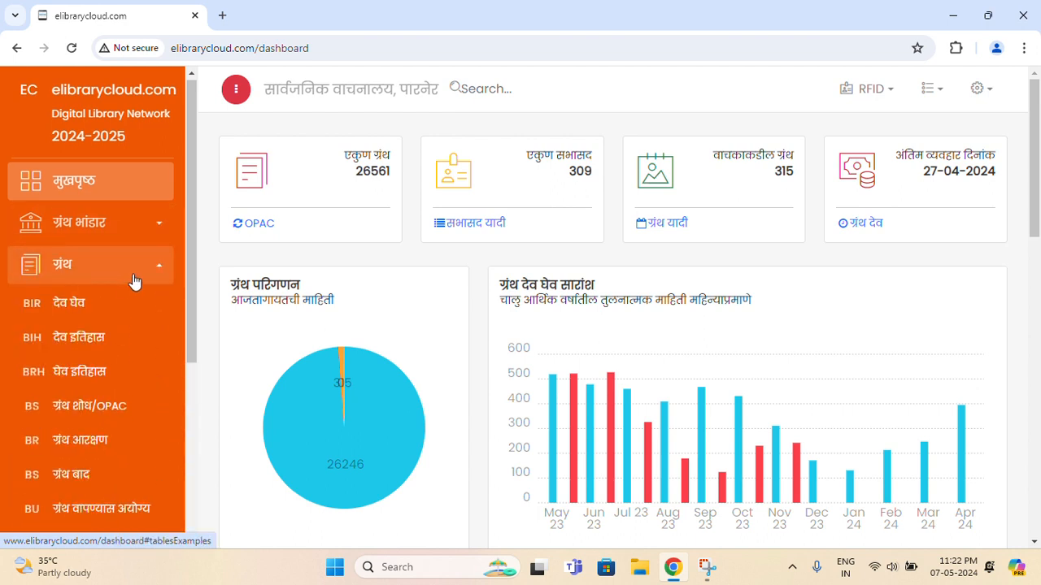
scroll(134, 281, "down", 1)
left_click(135, 202)
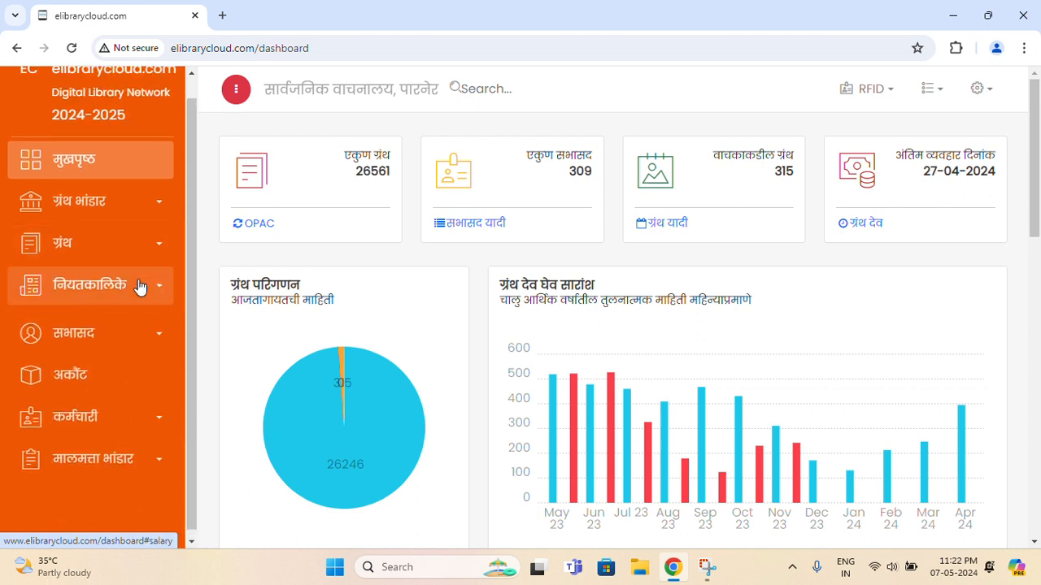
left_click(140, 286)
left_click(140, 286)
left_click(131, 253)
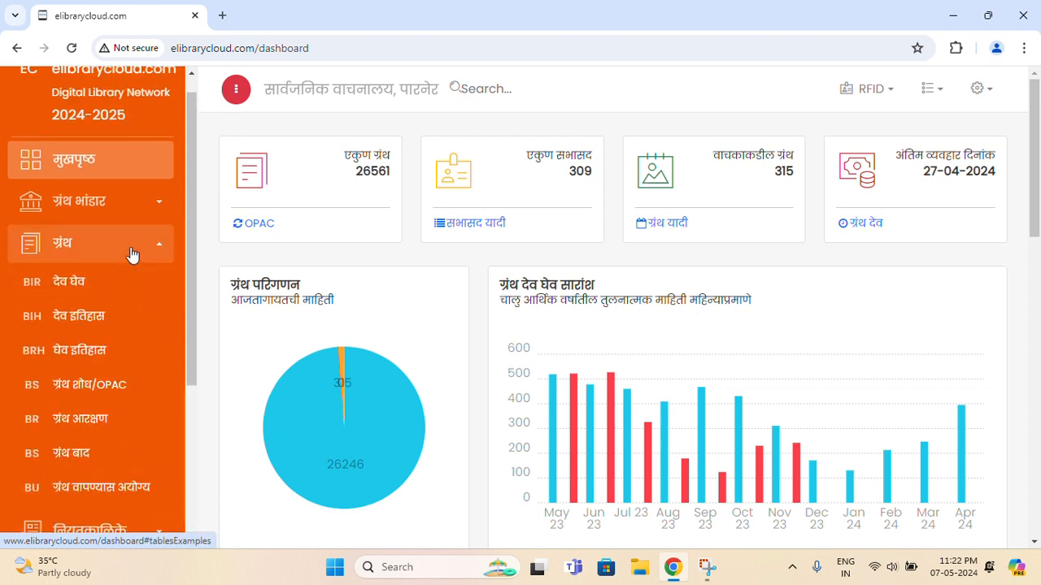
Expand and collapse the periodicals, member management, employee and asset register sidebar menus
scroll(131, 252, "down", 1)
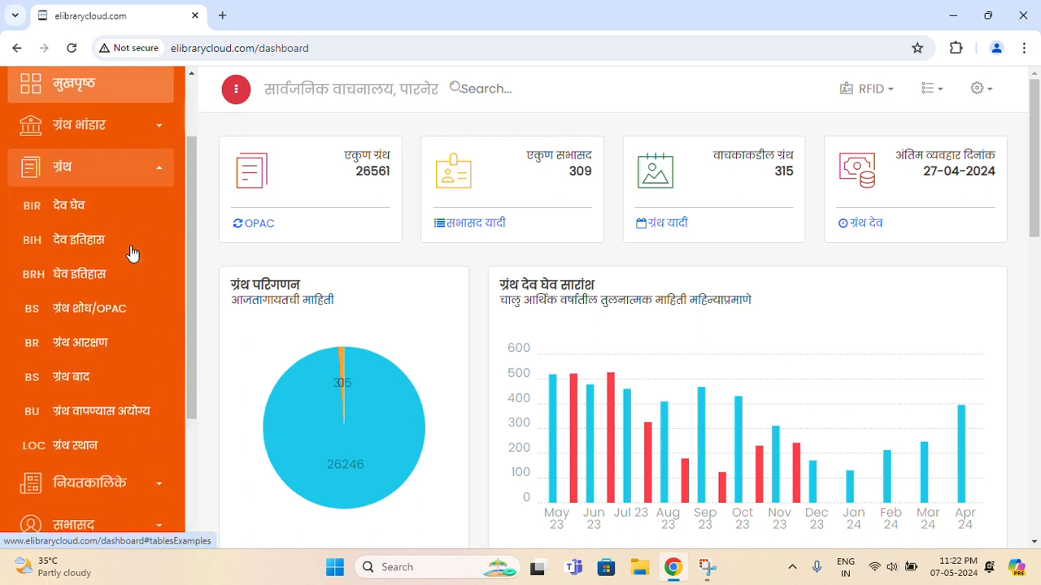
left_click(133, 169)
left_click(118, 289)
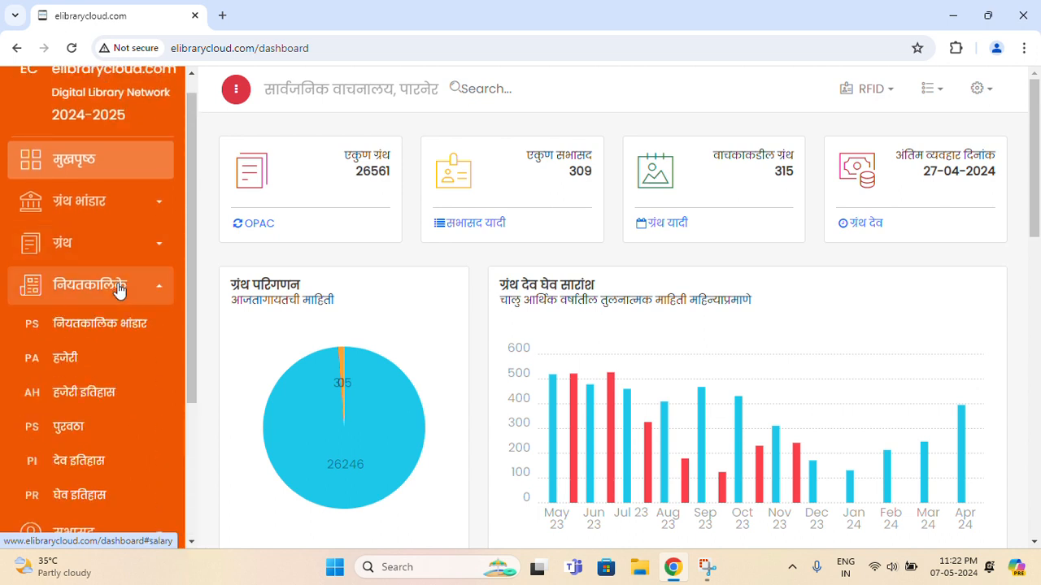
left_click(118, 289)
left_click(121, 335)
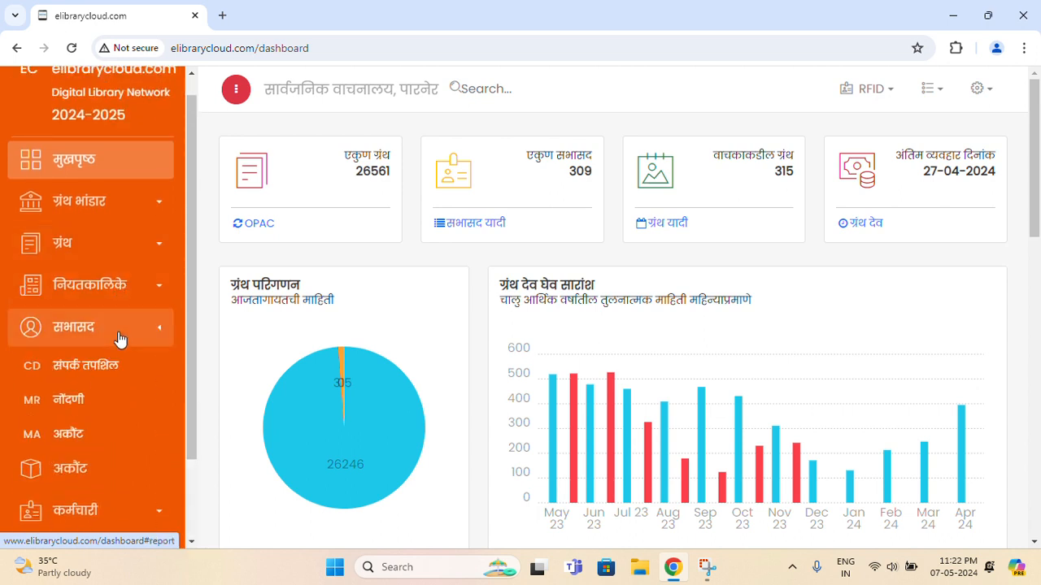
scroll(120, 340, "down", 1)
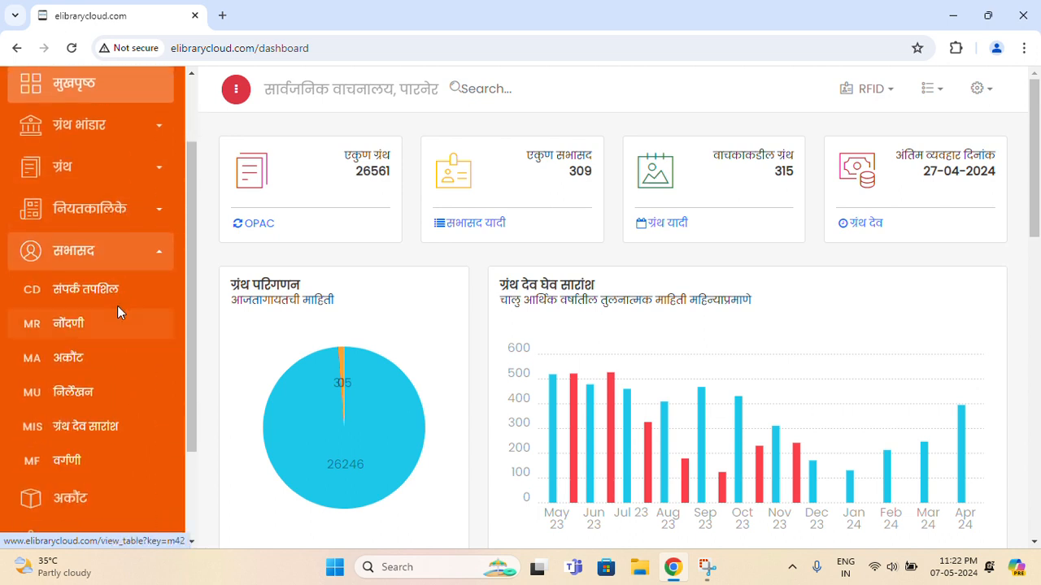
left_click(130, 260)
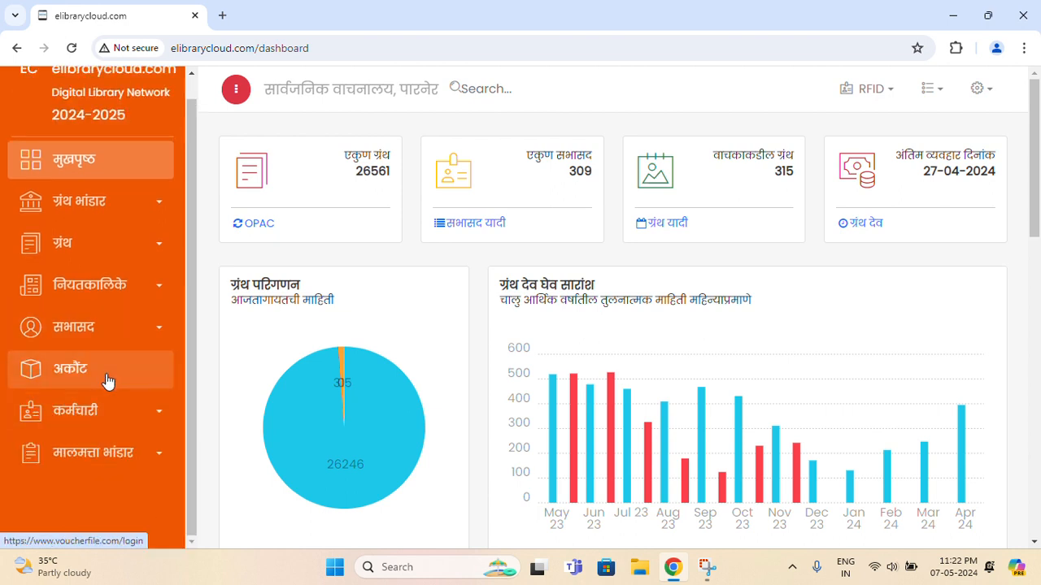
left_click(119, 429)
scroll(121, 426, "down", 1)
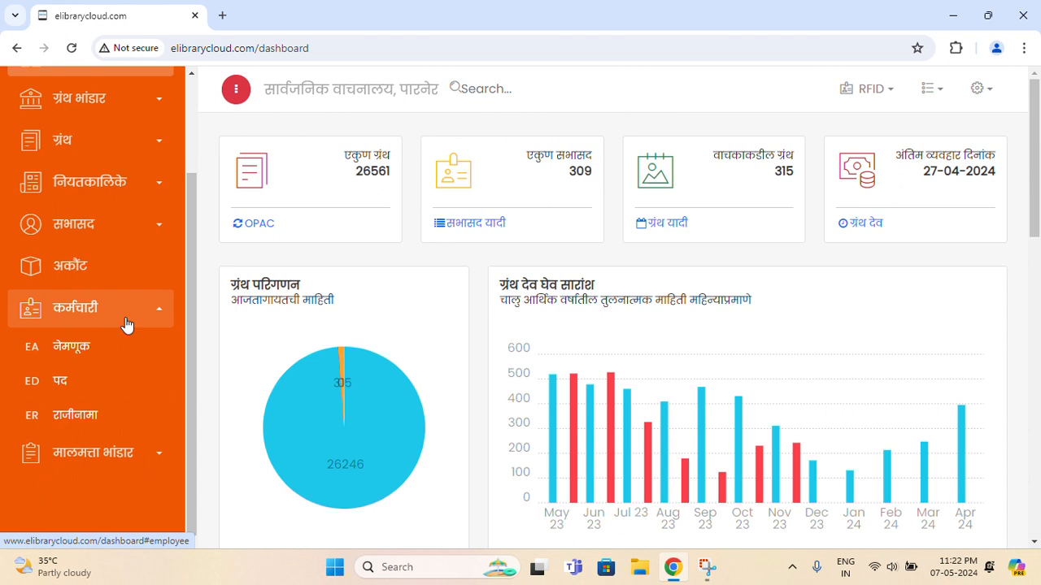
left_click(127, 325)
left_click(135, 457)
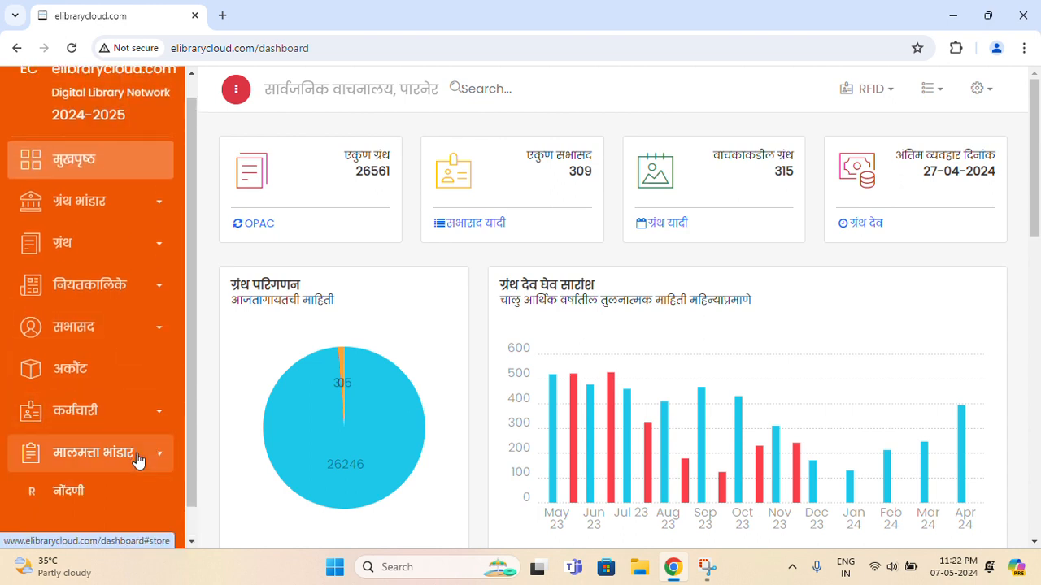
scroll(134, 391, "down", 1)
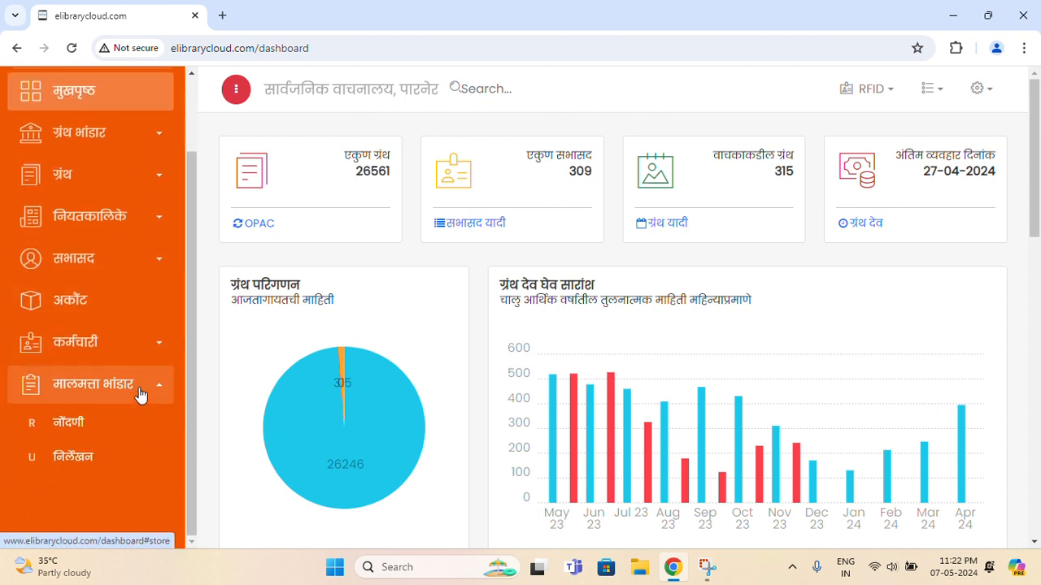
left_click(140, 393)
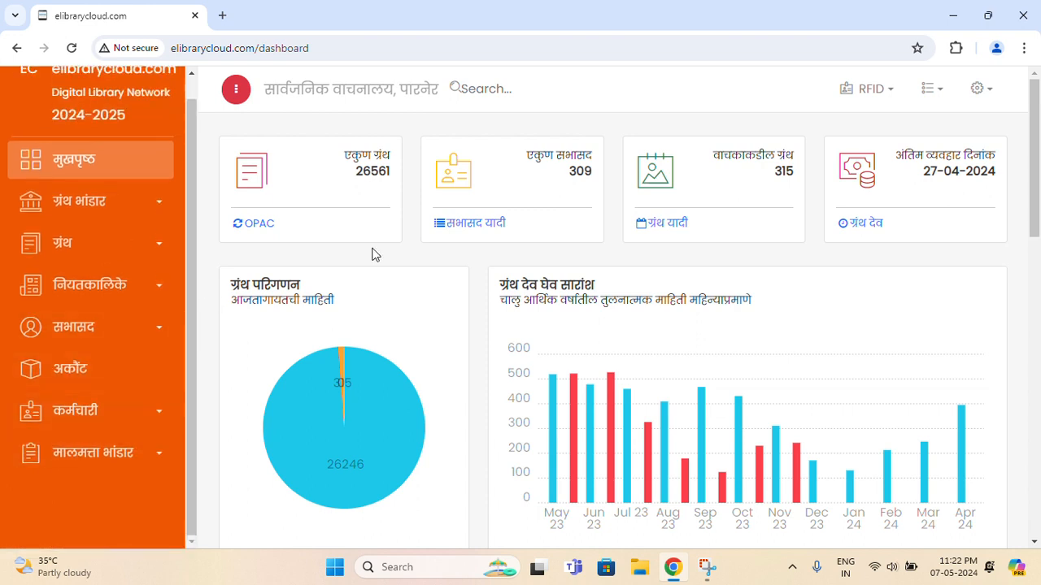
scroll(144, 263, "up", 1)
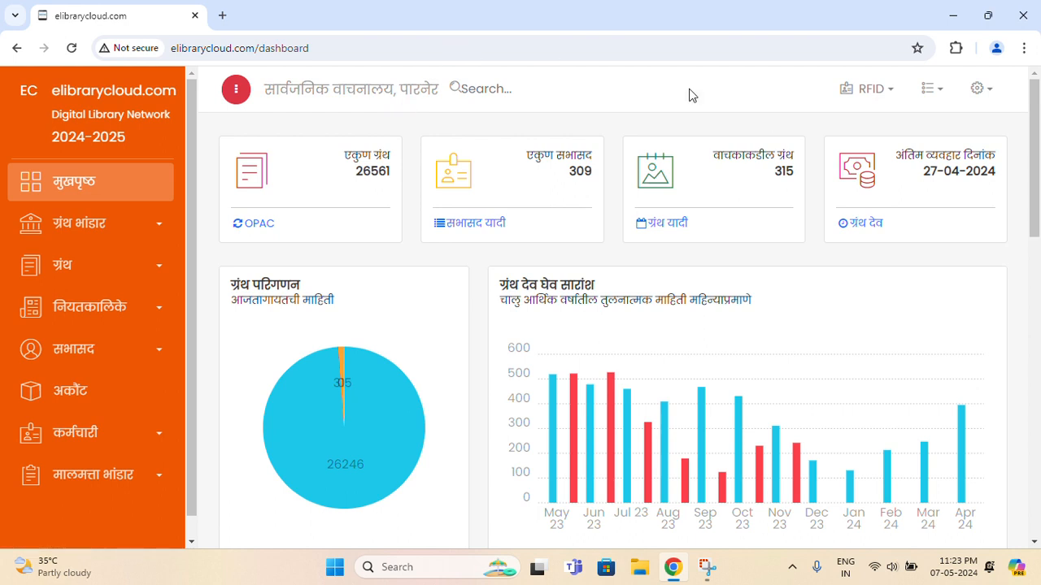
left_click(871, 90)
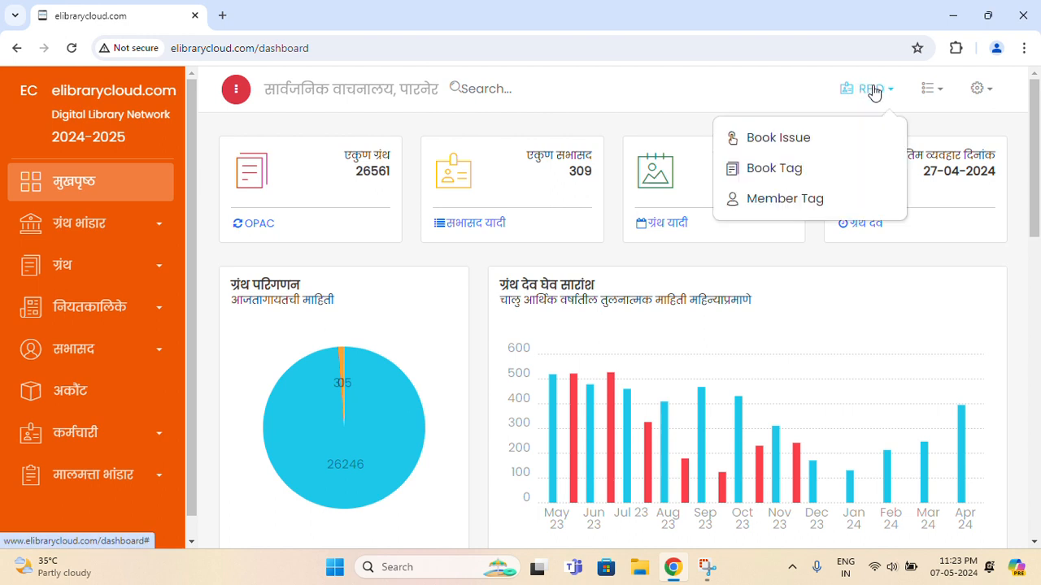
left_click(931, 90)
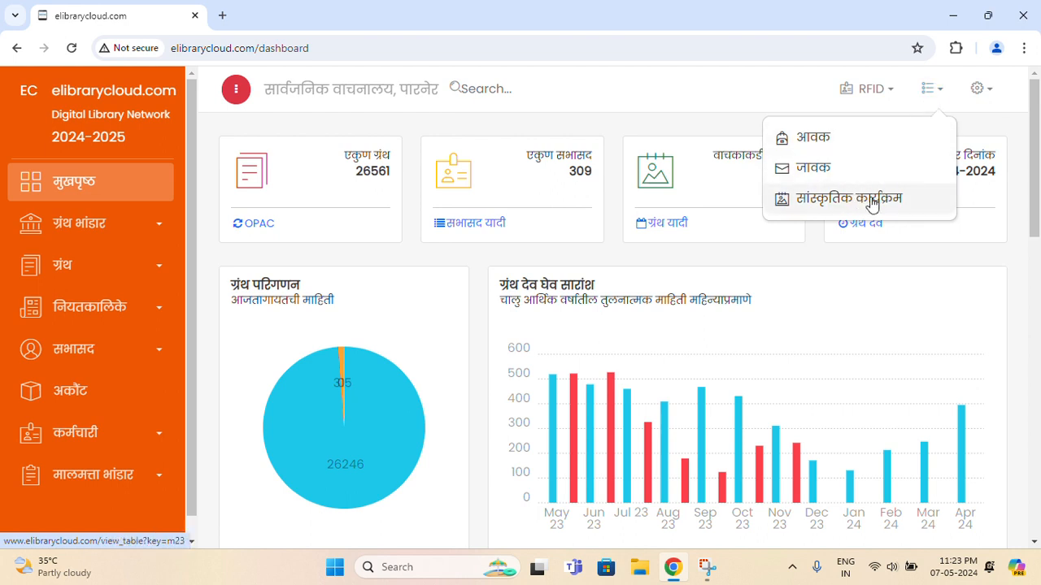
left_click(936, 93)
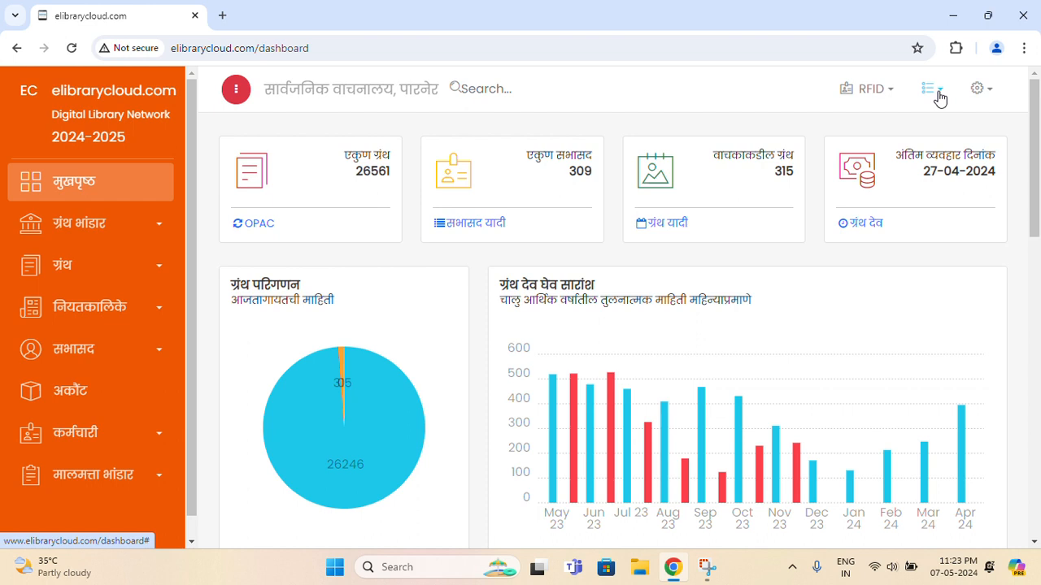
left_click(980, 91)
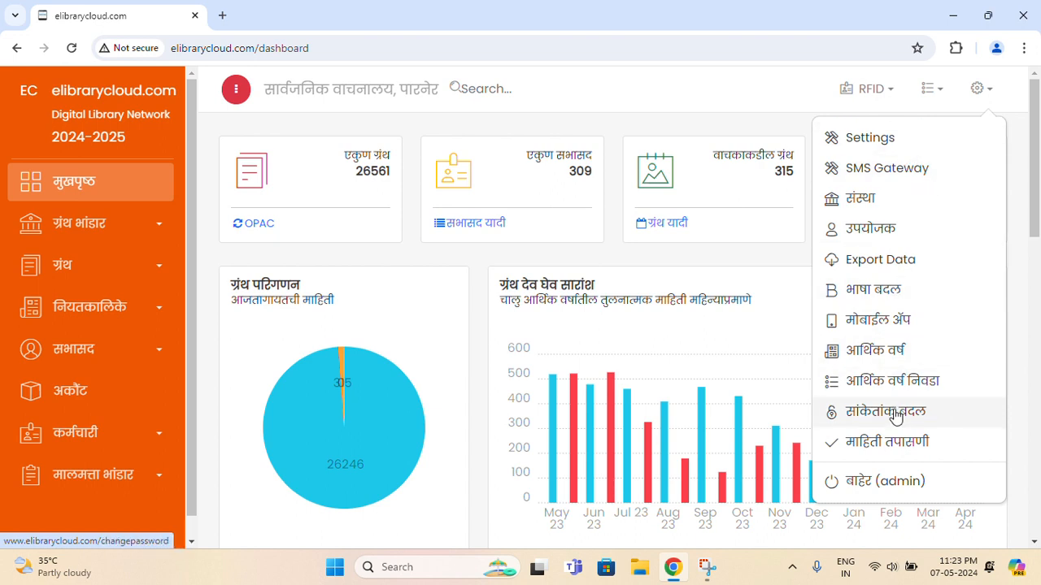
left_click(744, 133)
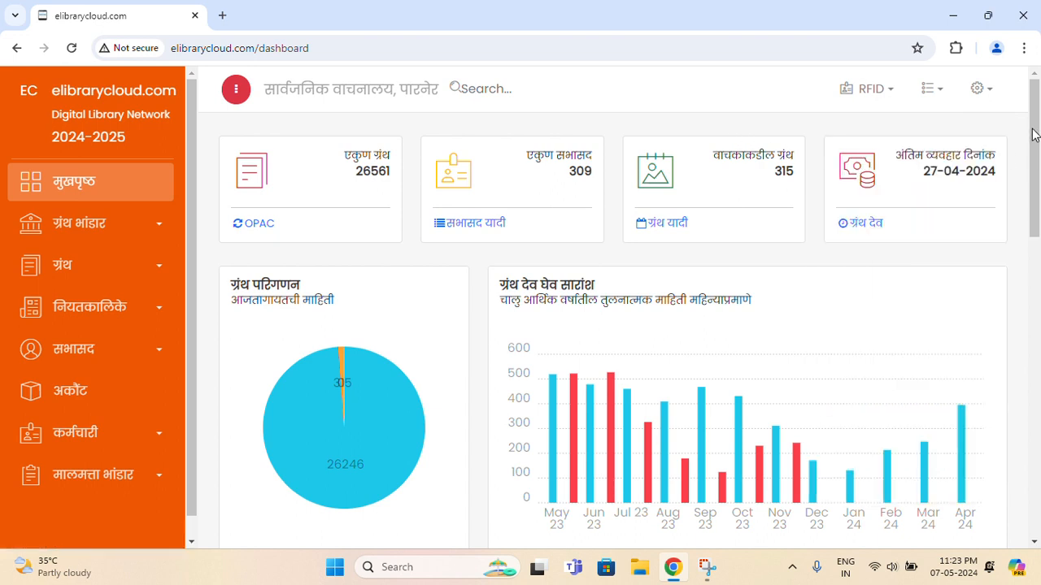
left_click_drag(345, 155, 390, 157)
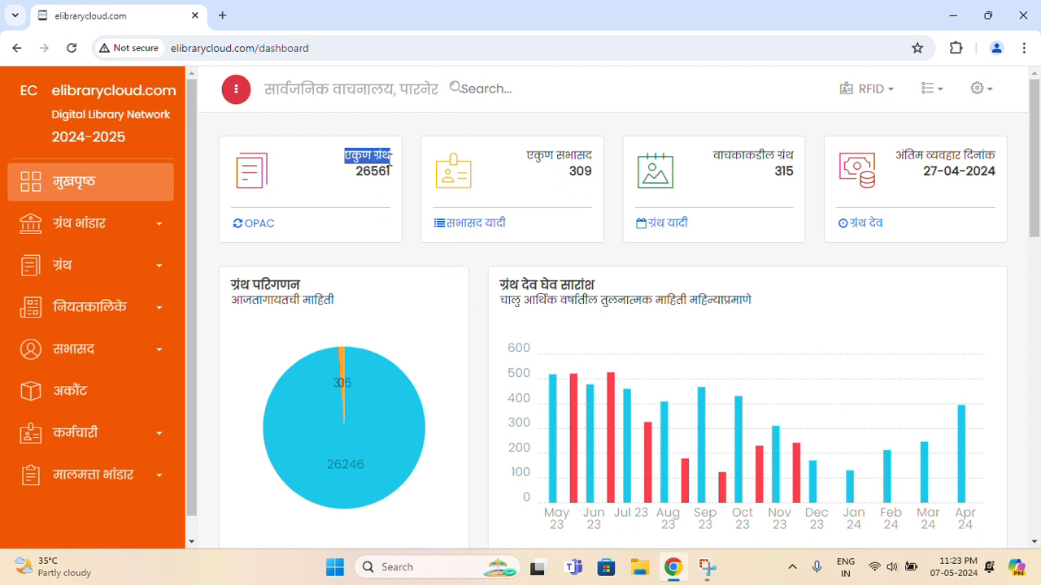
left_click(369, 200)
double_click(366, 172)
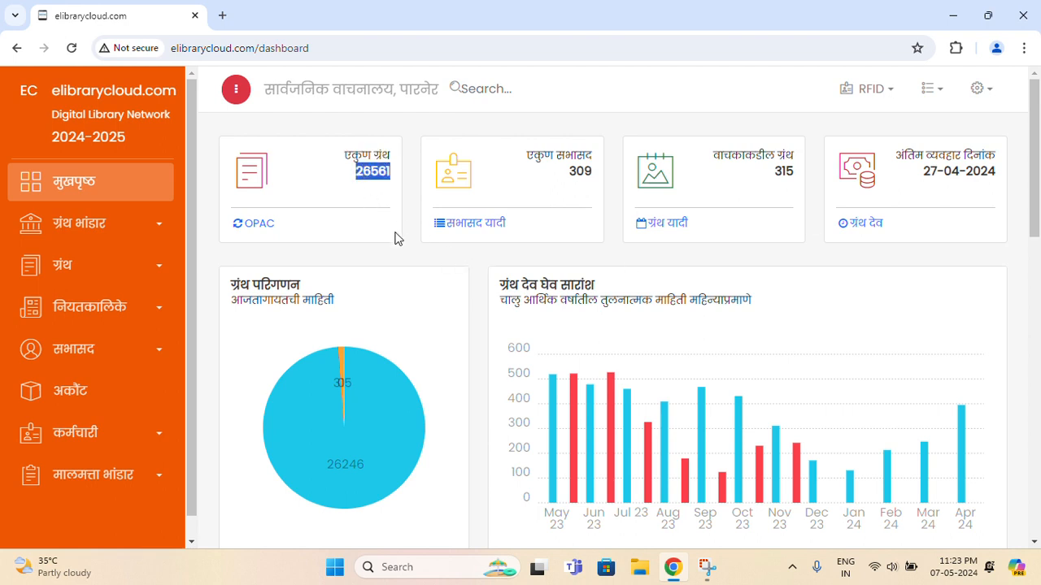
left_click(374, 196)
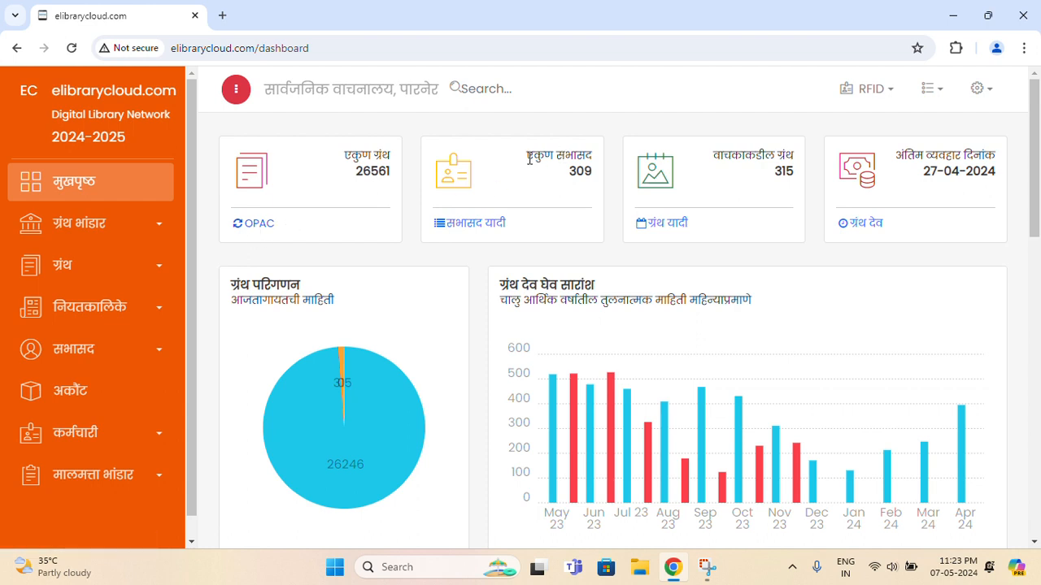
left_click_drag(527, 159, 591, 169)
left_click(585, 176)
double_click(585, 176)
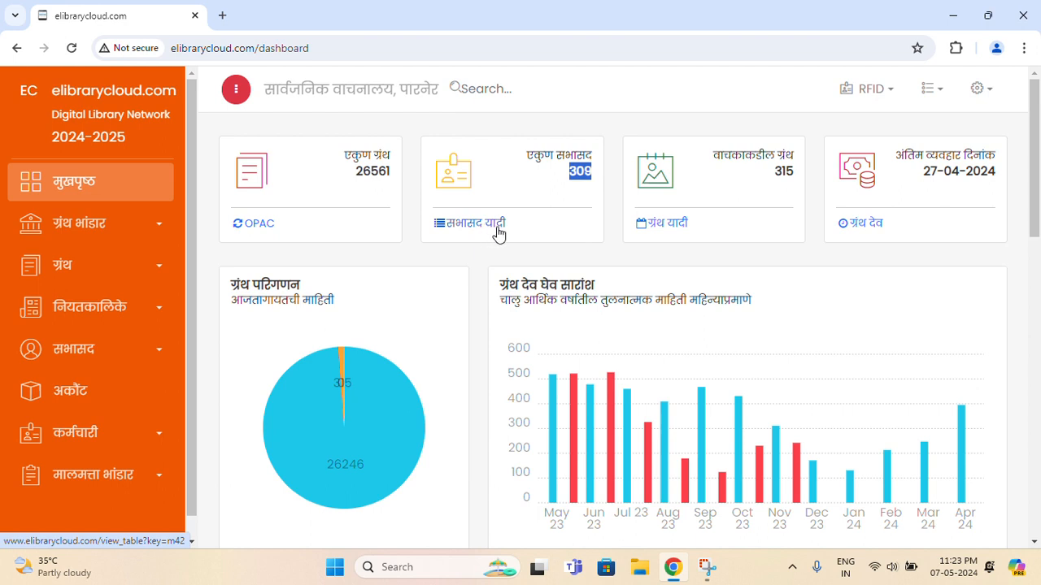
left_click(721, 162)
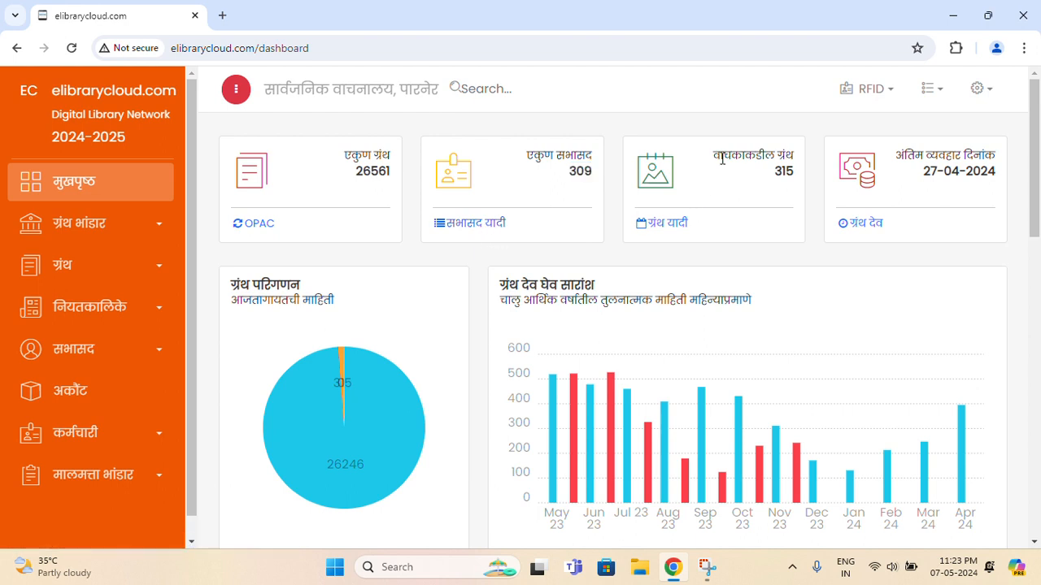
left_click_drag(722, 158, 790, 191)
left_click(790, 190)
left_click_drag(919, 179, 1000, 190)
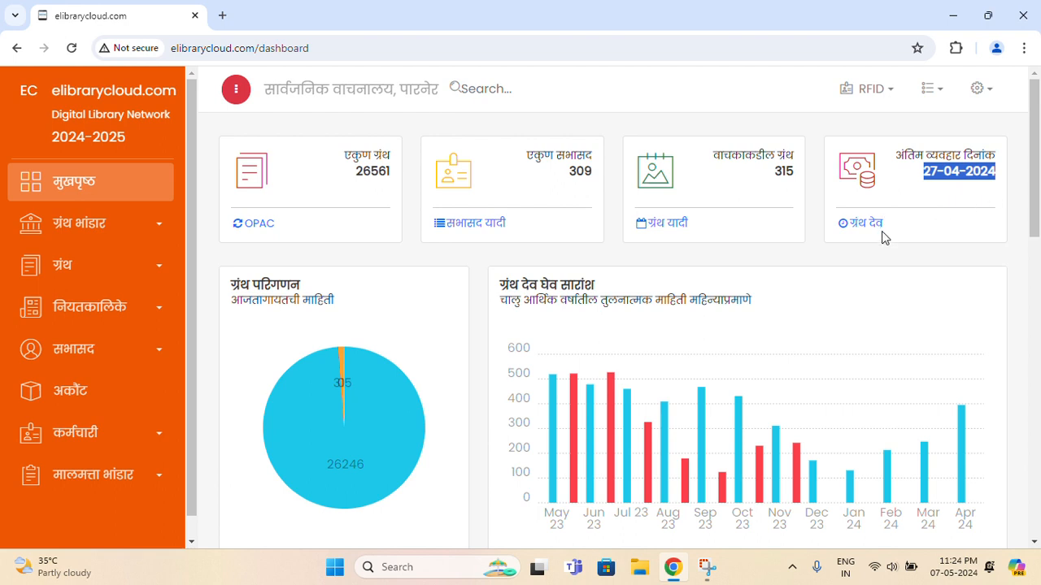
scroll(885, 230, "down", 1)
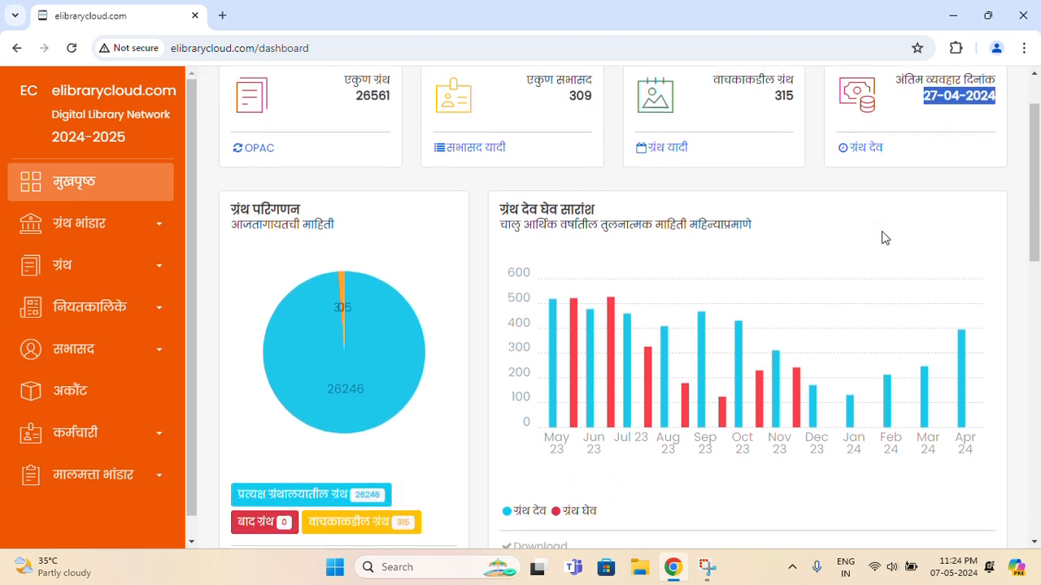
left_click(947, 122)
scroll(720, 207, "down", 1)
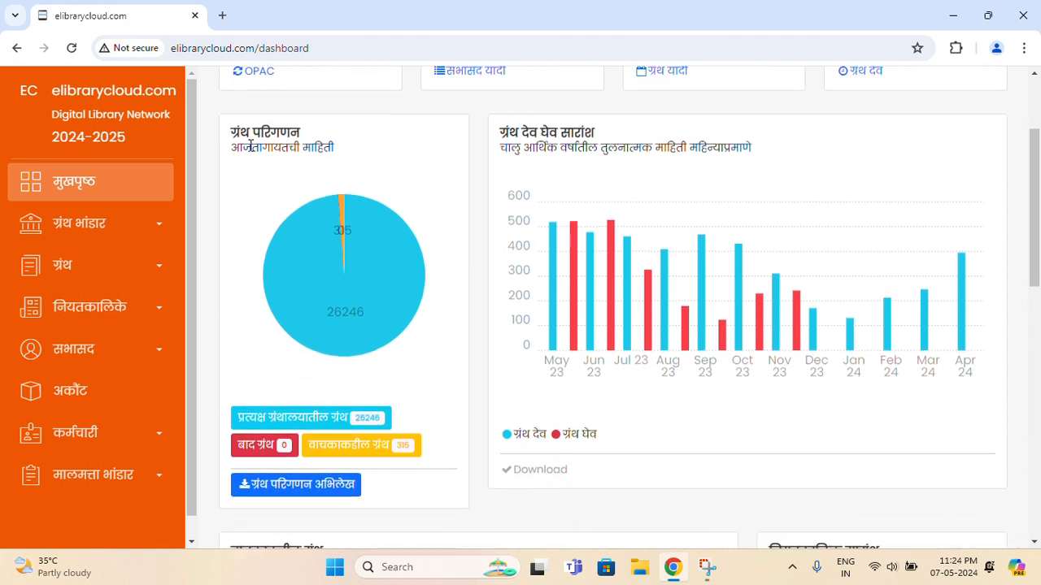
left_click_drag(234, 132, 297, 151)
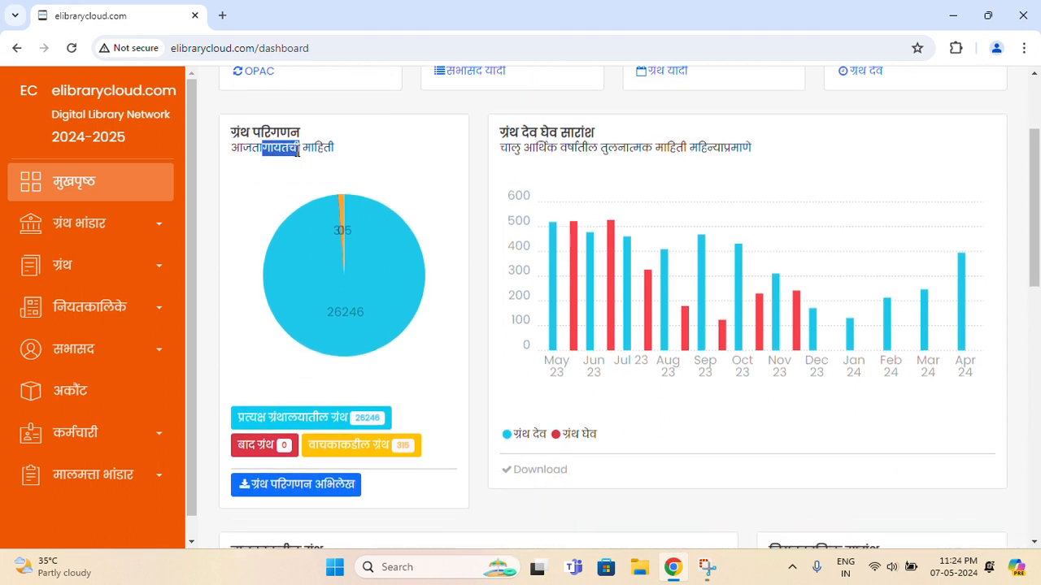
left_click(273, 192)
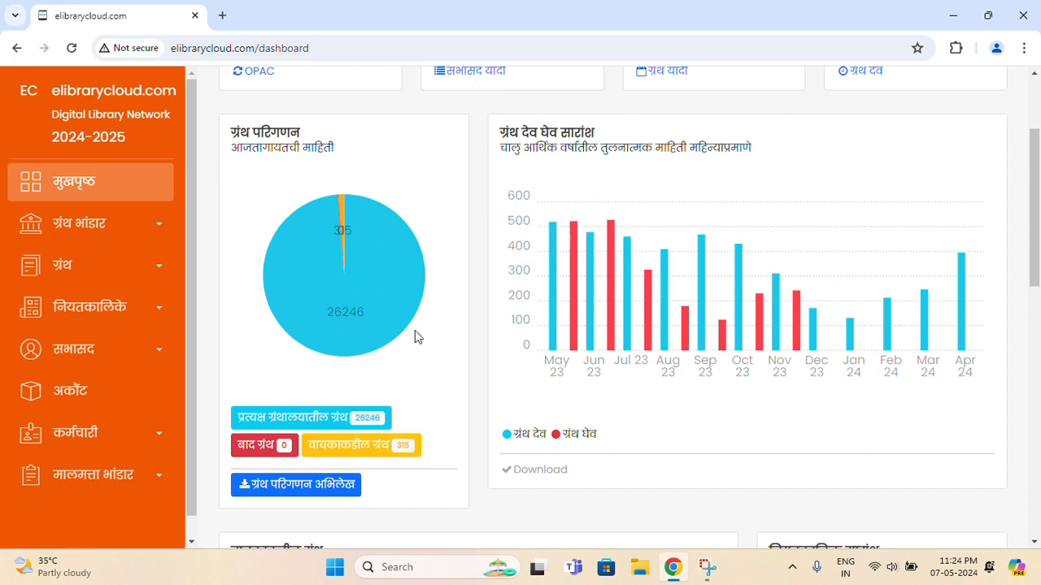
scroll(431, 299, "up", 1)
scroll(430, 299, "up", 2)
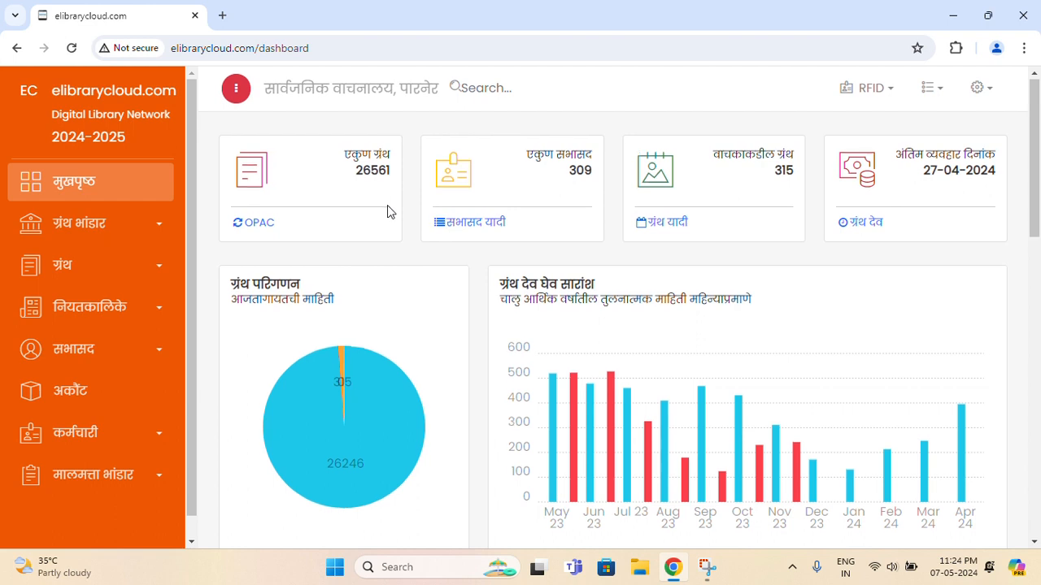
scroll(387, 210, "down", 2)
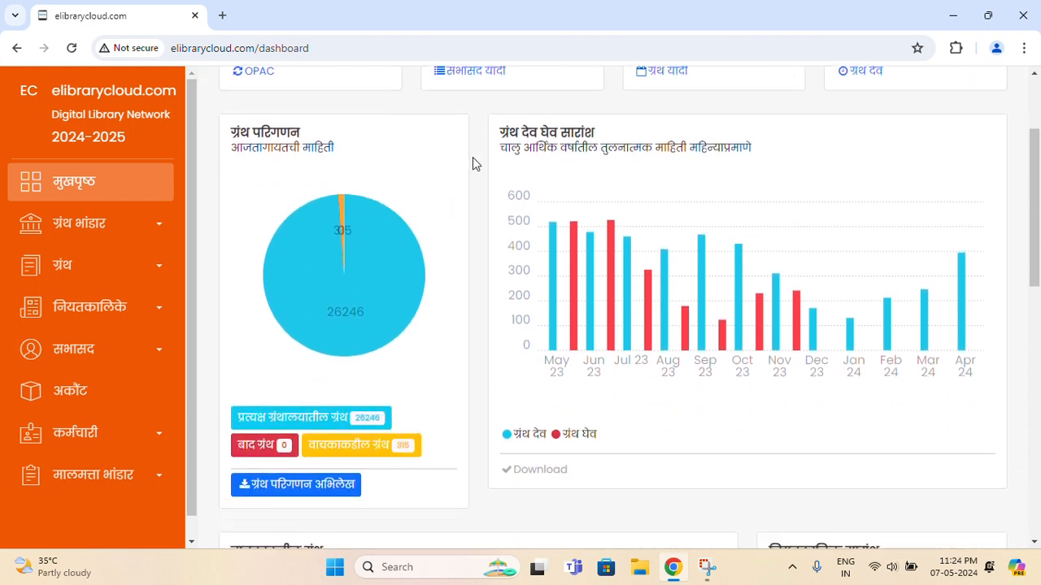
left_click_drag(497, 131, 624, 142)
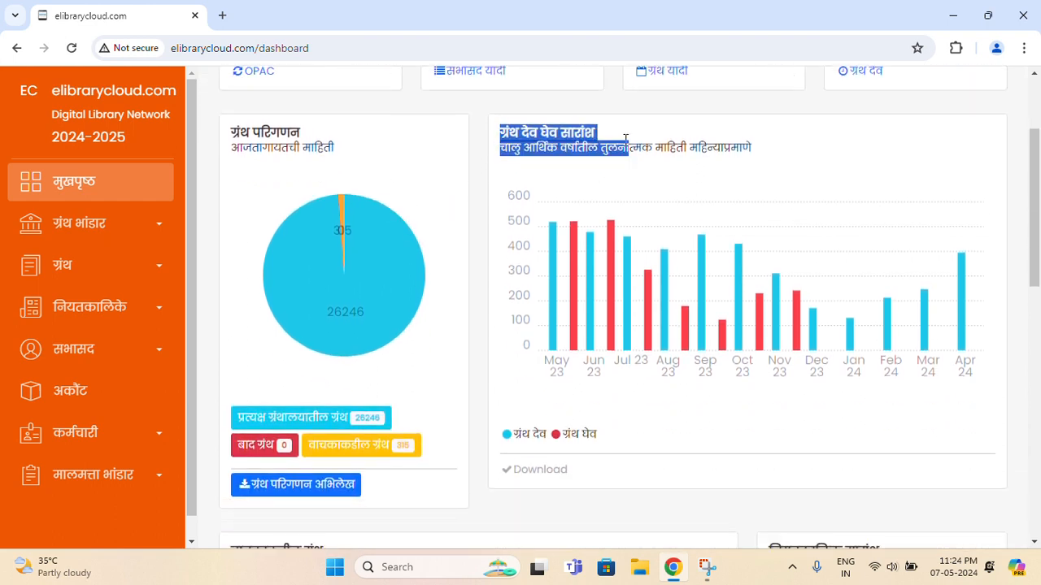
left_click(629, 130)
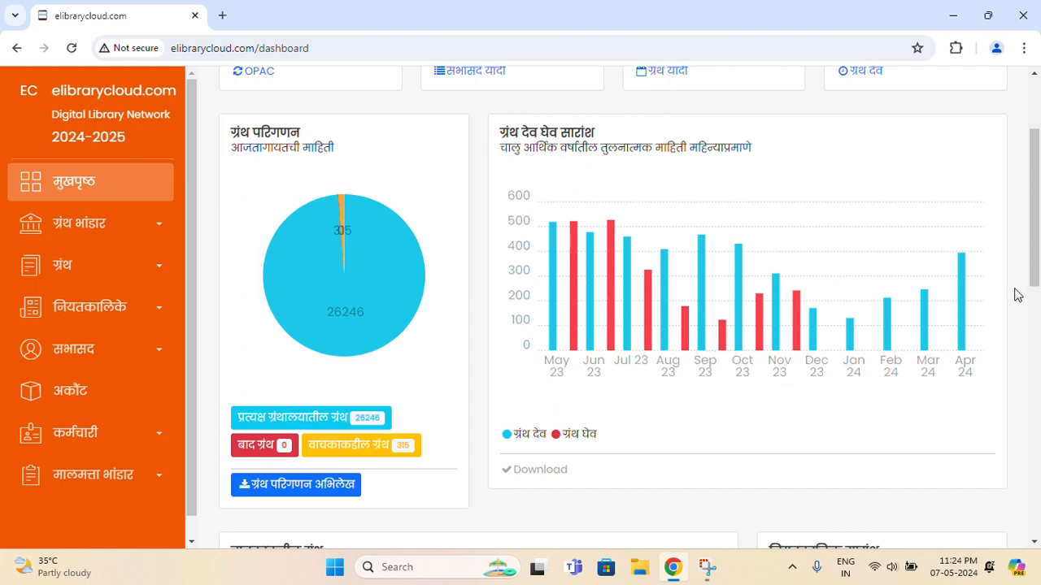
left_click_drag(1036, 217, 1038, 361)
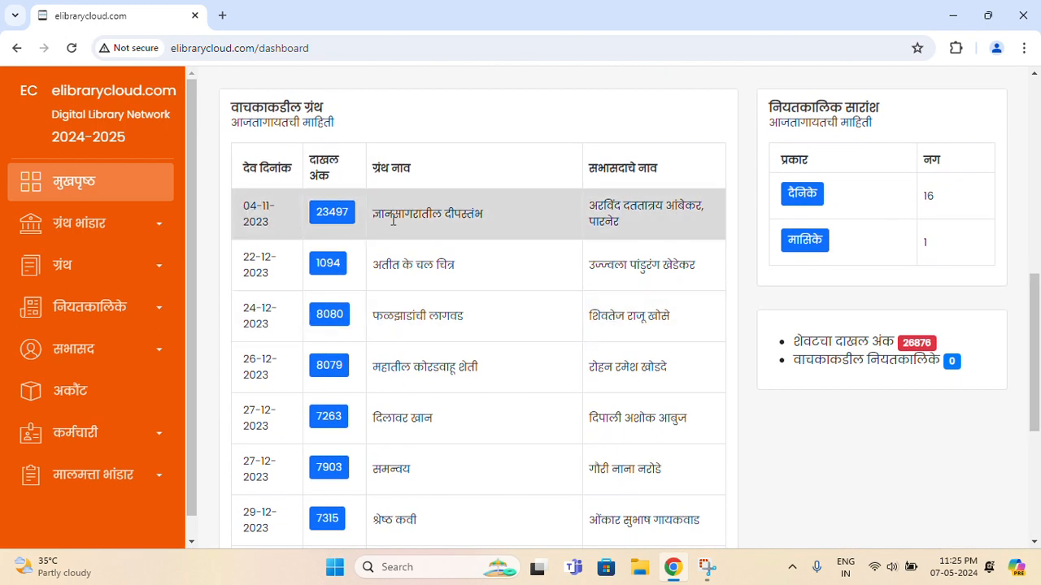
left_click_drag(393, 216, 477, 219)
scroll(476, 221, "down", 1)
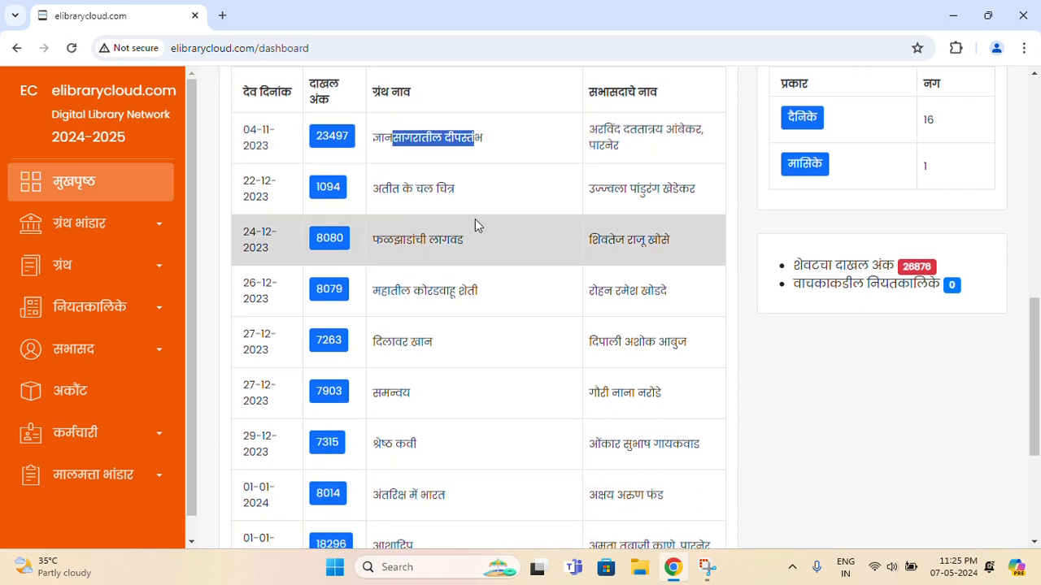
scroll(480, 222, "up", 1)
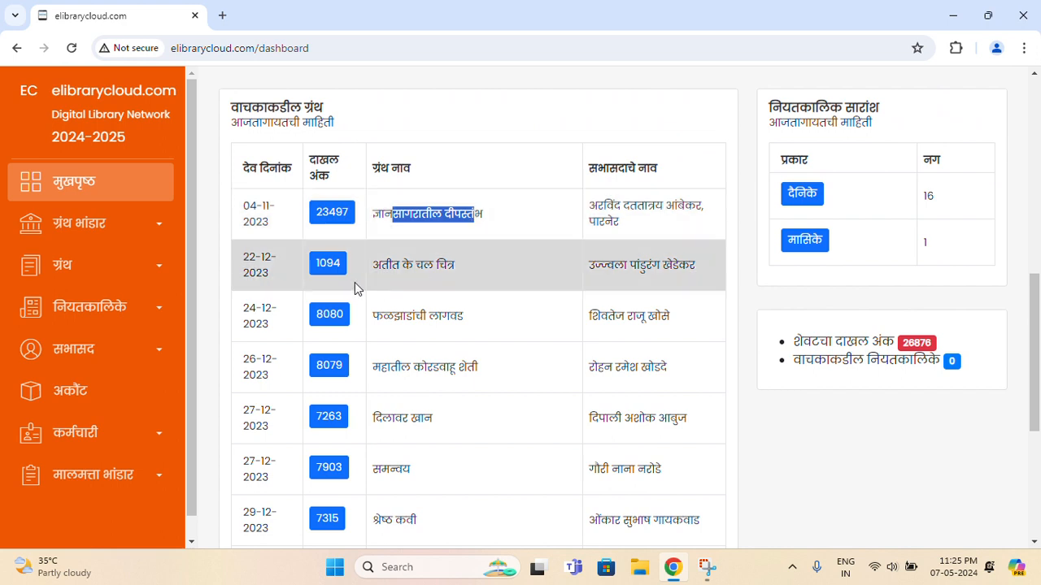
left_click(452, 261)
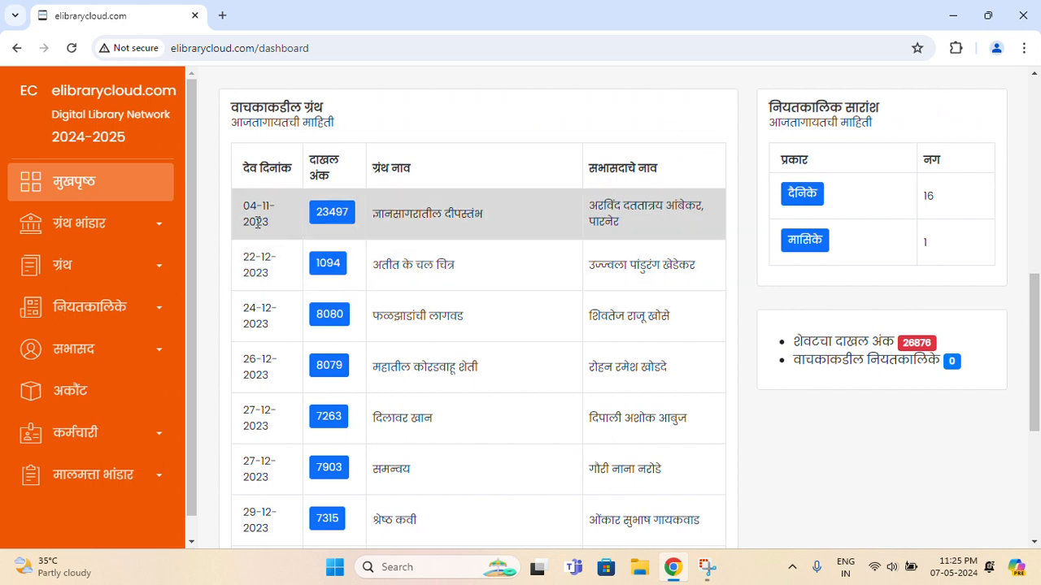
scroll(472, 292, "down", 4)
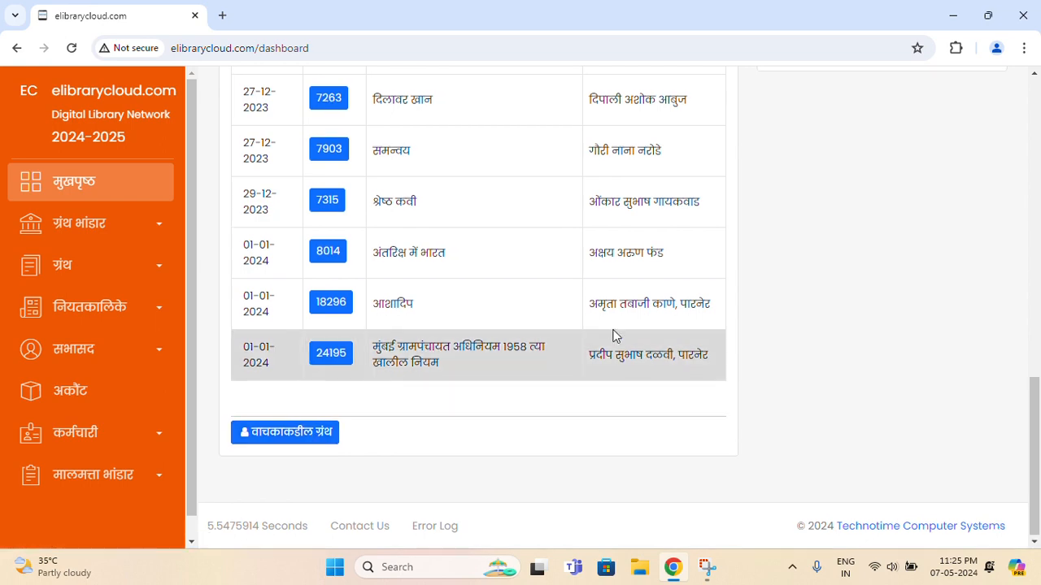
scroll(615, 336, "up", 5)
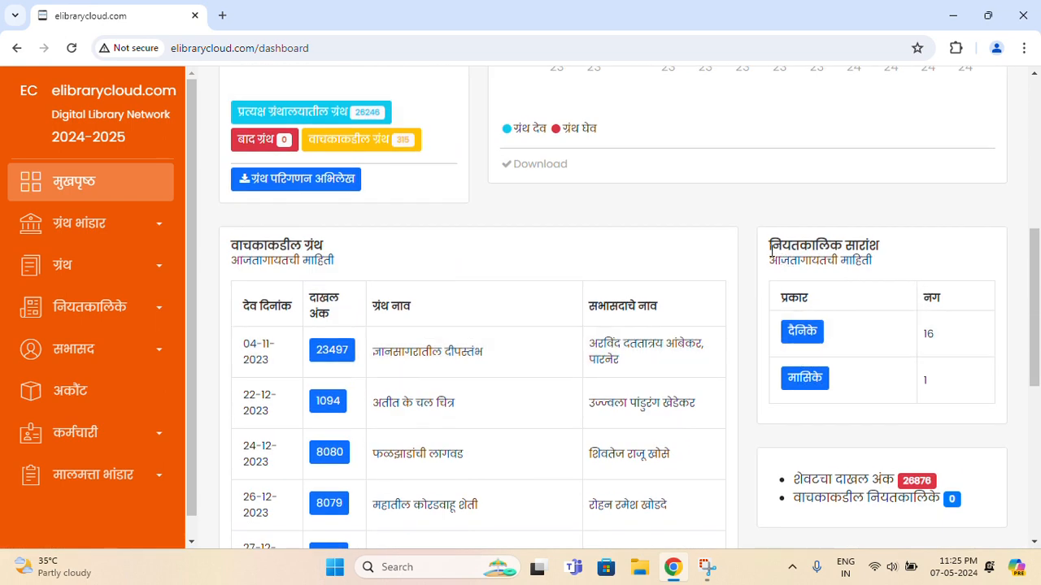
left_click_drag(771, 252, 909, 257)
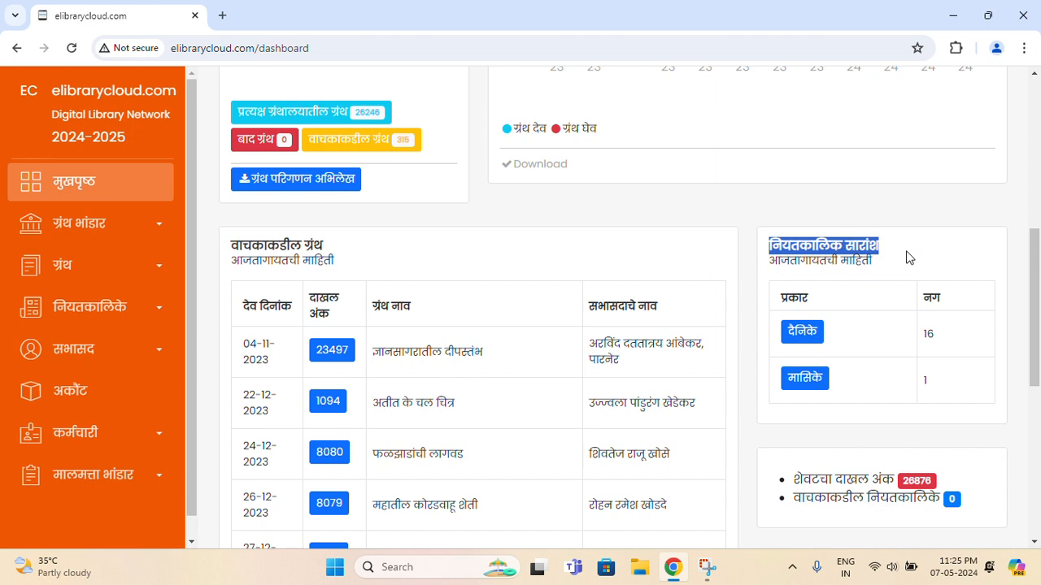
left_click(948, 260)
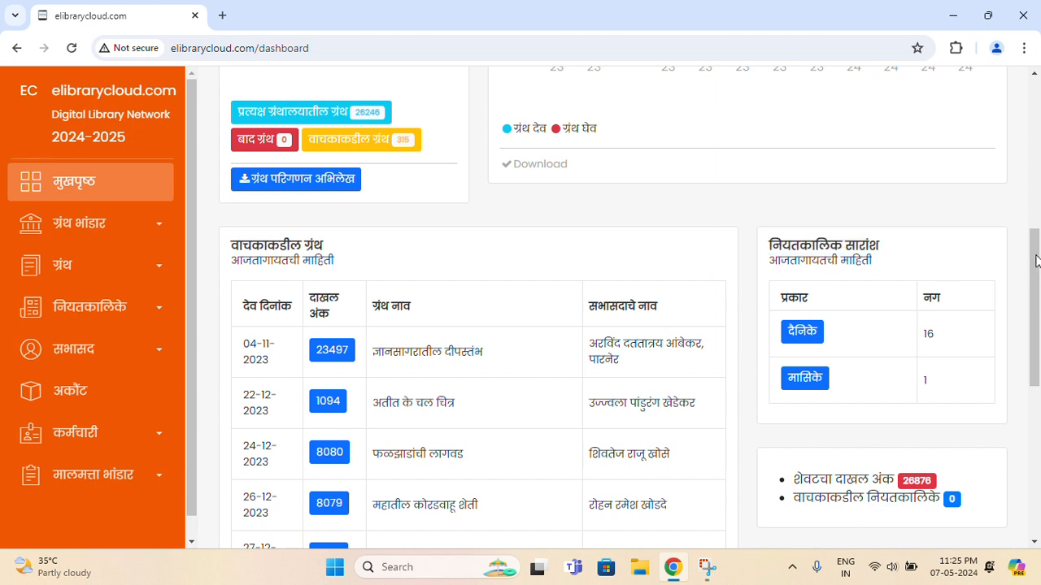
scroll(1037, 260, "down", 1)
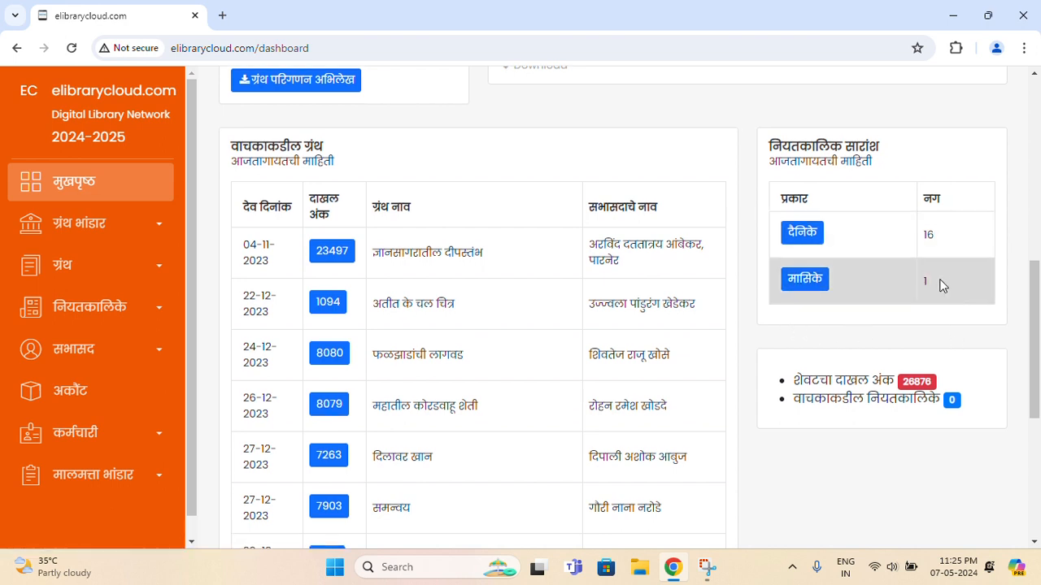
scroll(940, 284, "down", 2)
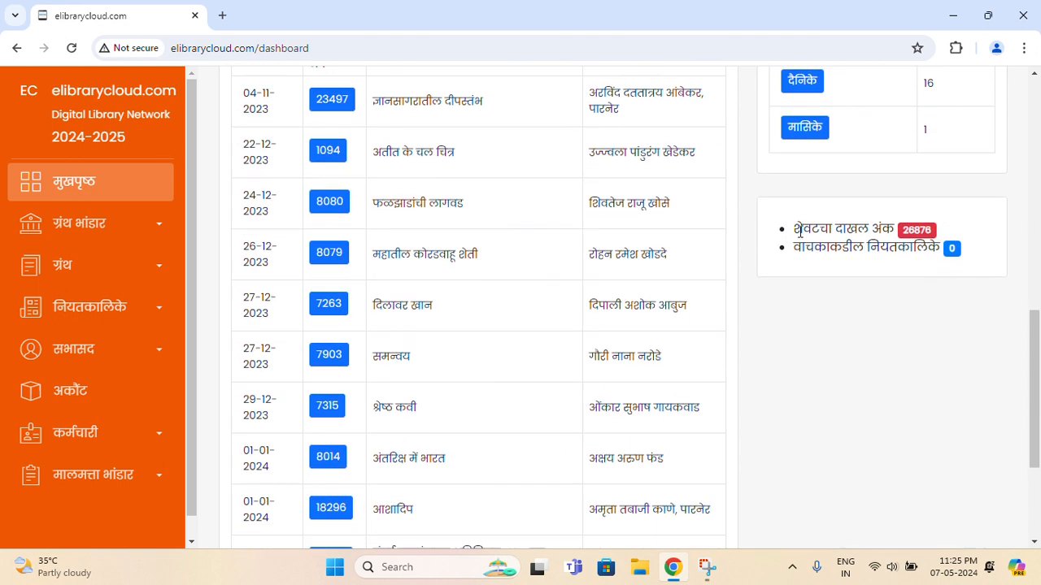
double_click(799, 230)
left_click(871, 229)
left_click_drag(831, 247, 953, 259)
left_click(978, 252)
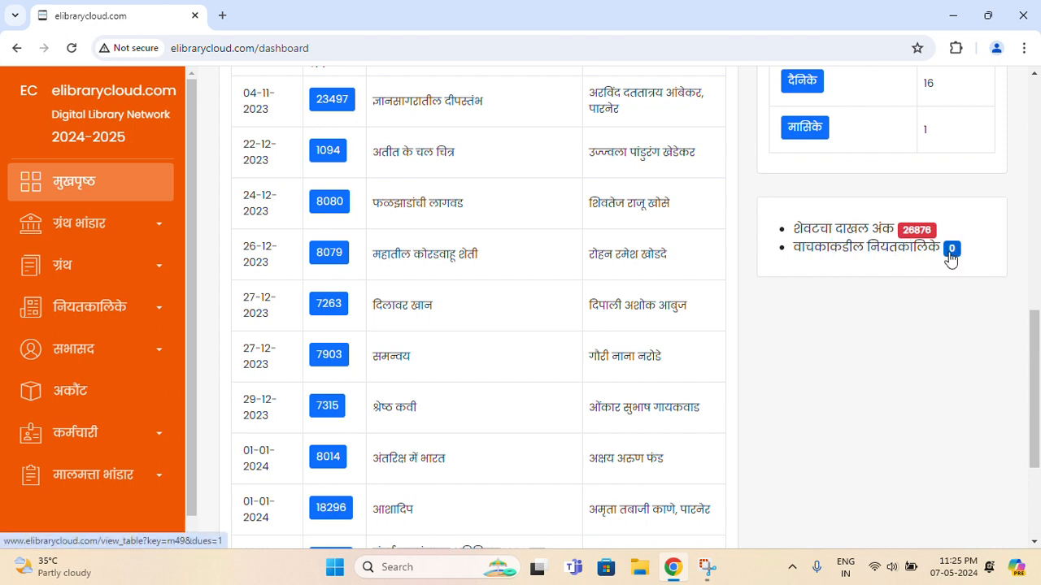
scroll(950, 259, "down", 3)
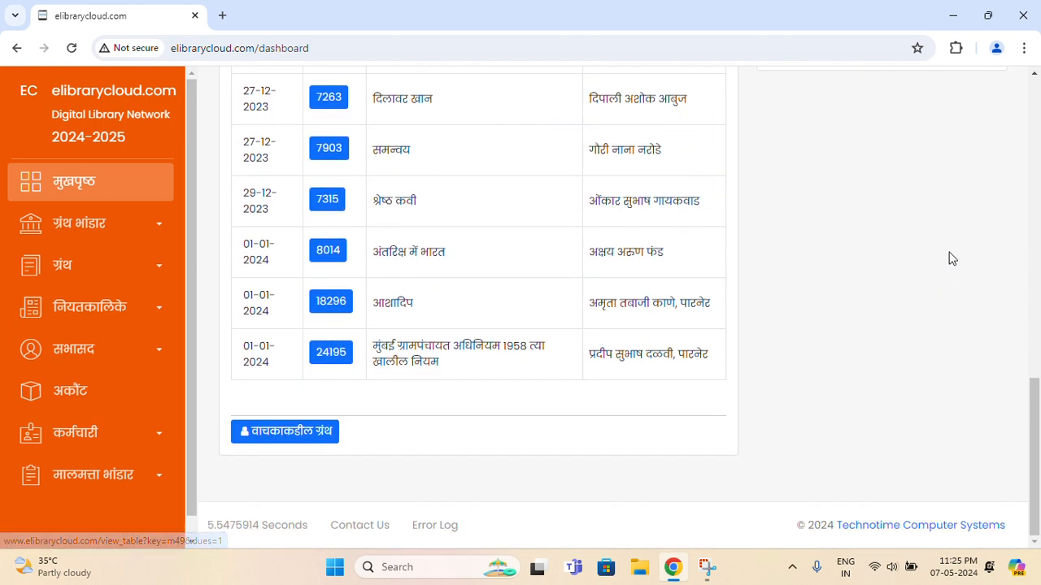
scroll(951, 258, "up", 7)
scroll(952, 258, "up", 5)
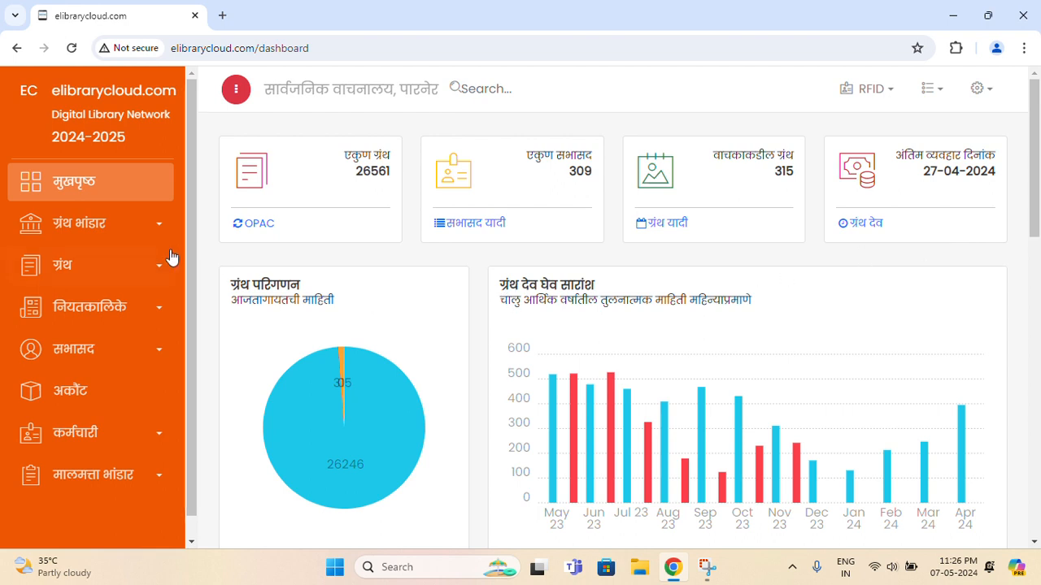
Open ग्रंथ नोंदणी under the ग्रंथ भांडार sidebar menu to show the book list
left_click(124, 226)
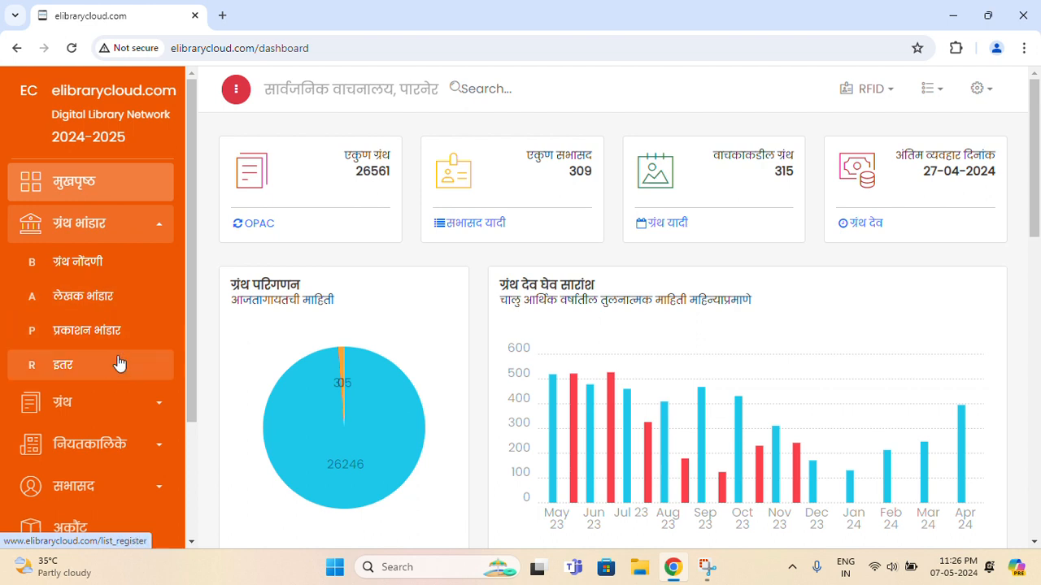
left_click(132, 270)
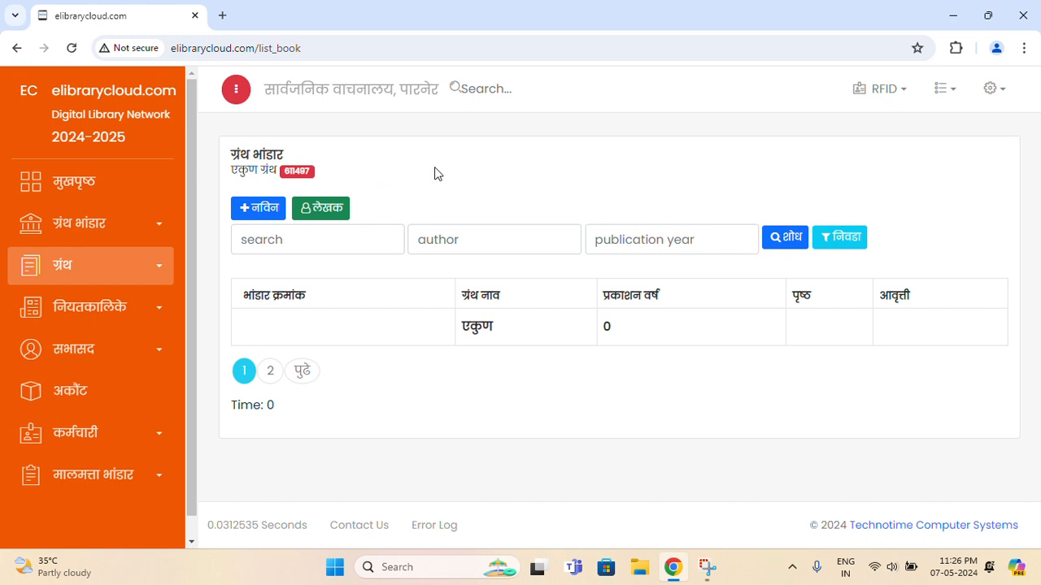
Fill the book search field with मनोहर from the autocomplete suggestions
left_click(346, 243)
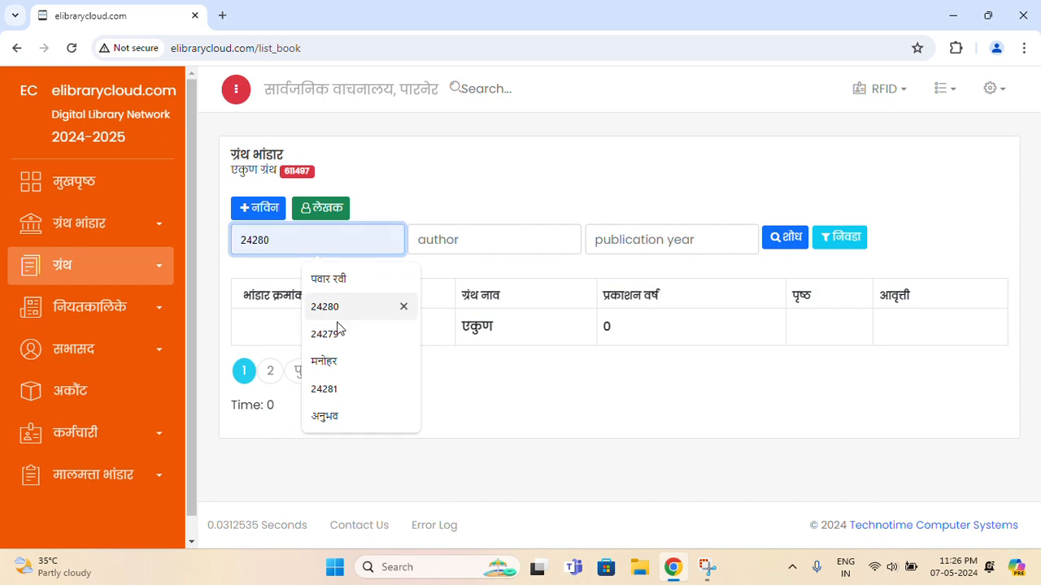
left_click(341, 364)
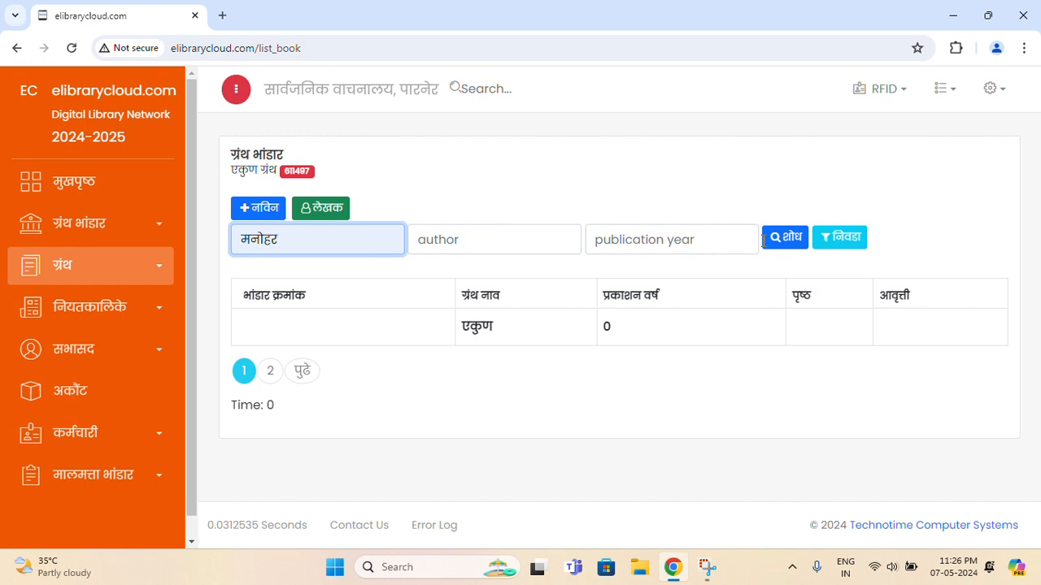
Run the मनोहर search, preview book 434912, then expand book 478697's details
left_click(791, 242)
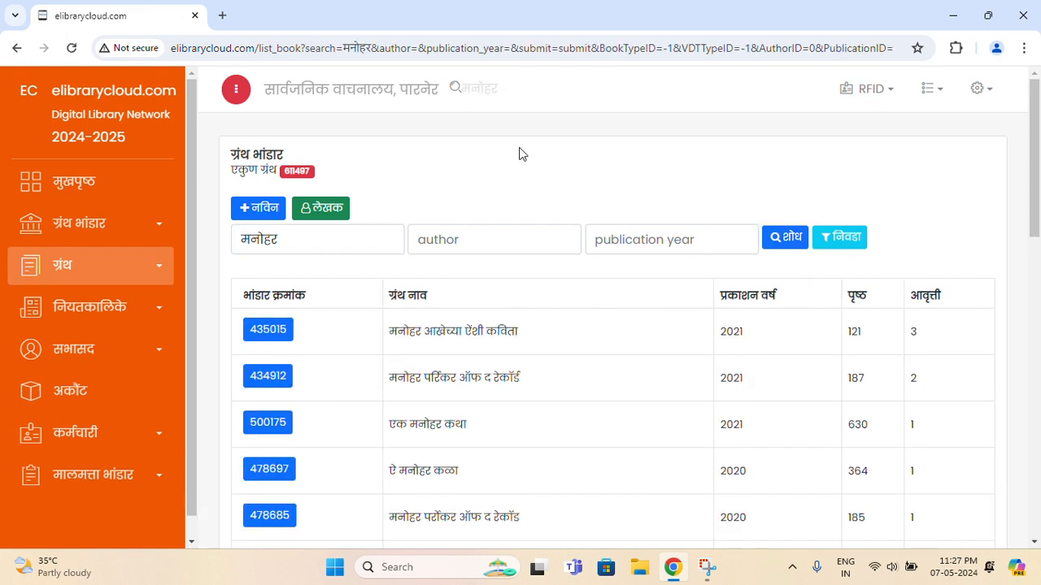
scroll(547, 283, "down", 1)
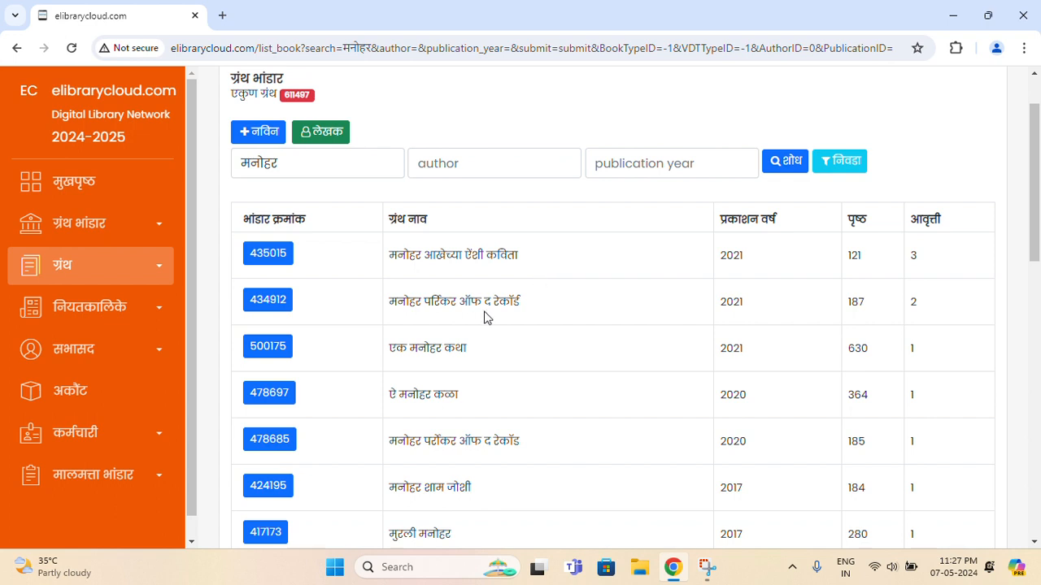
left_click(557, 295)
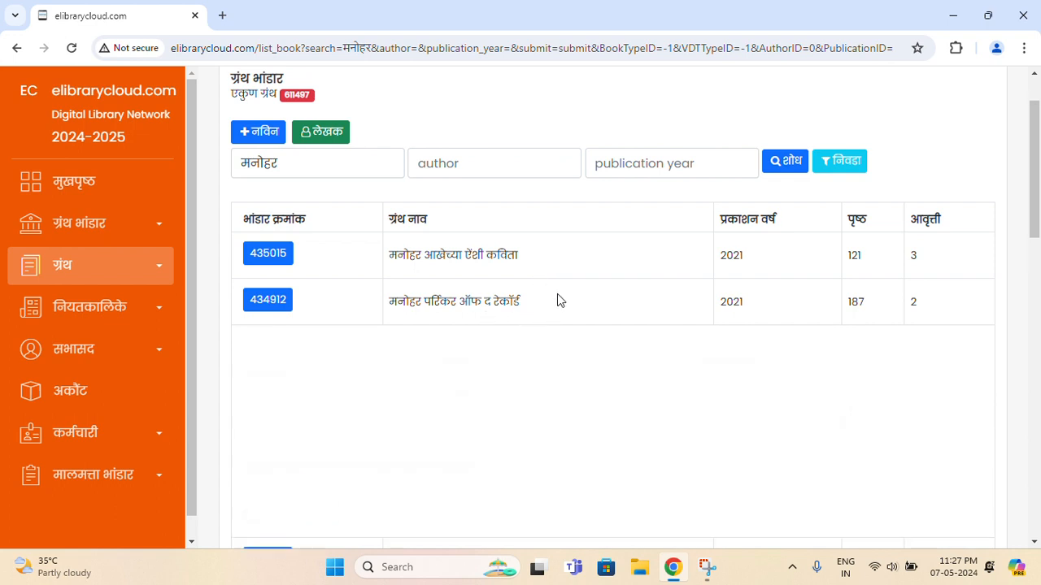
scroll(557, 295, "down", 1)
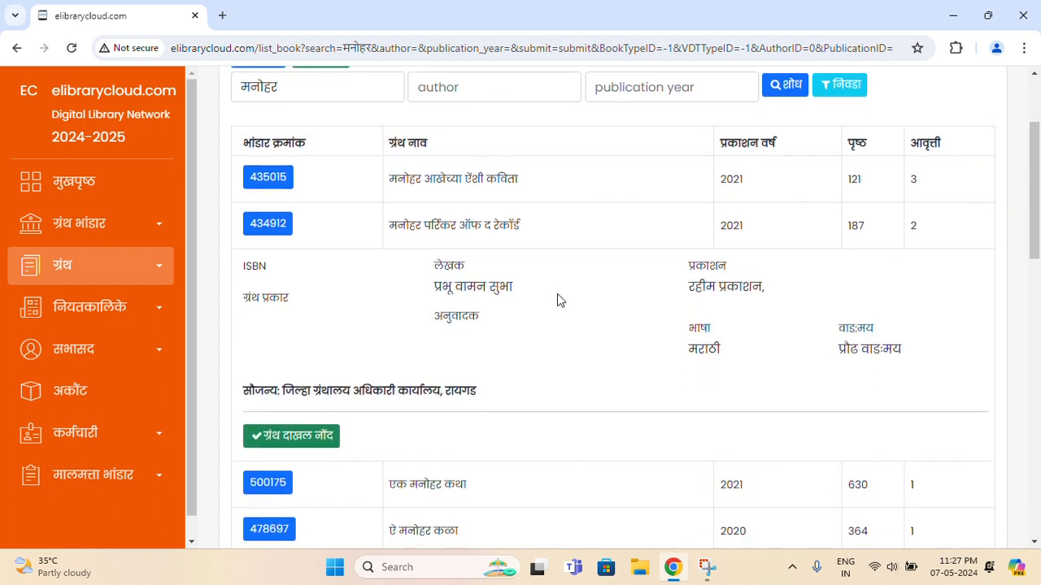
left_click(551, 238)
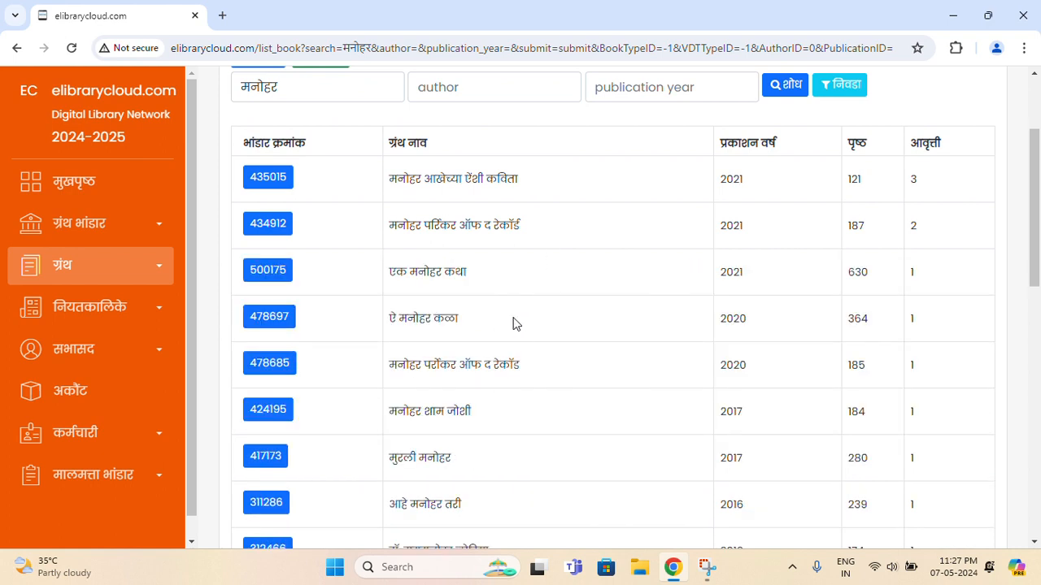
left_click(512, 324)
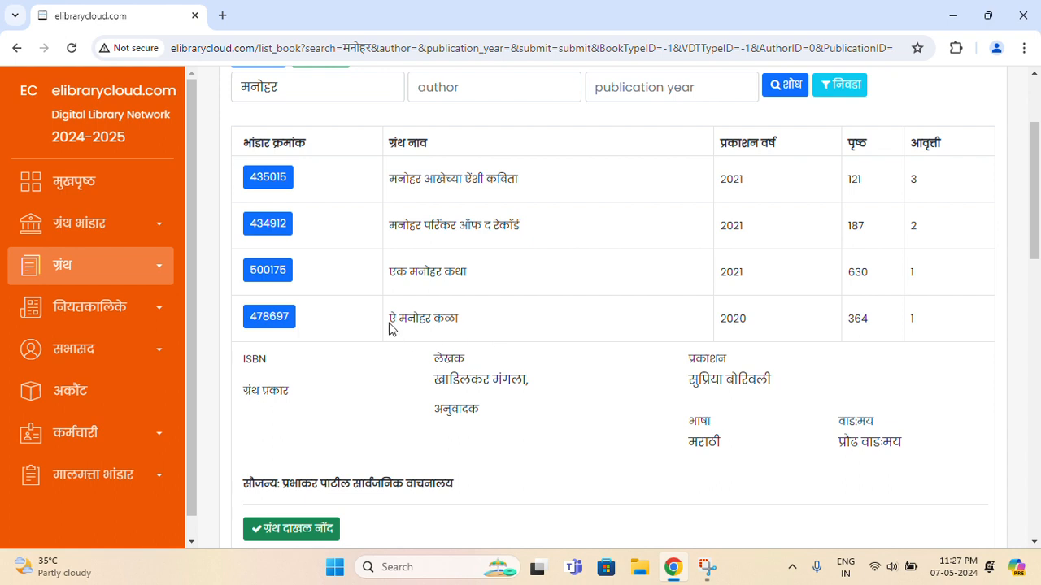
Review book 478697 ऐ मनोहर कळा's details, including its donor-library courtesy line
left_click_drag(390, 329, 472, 330)
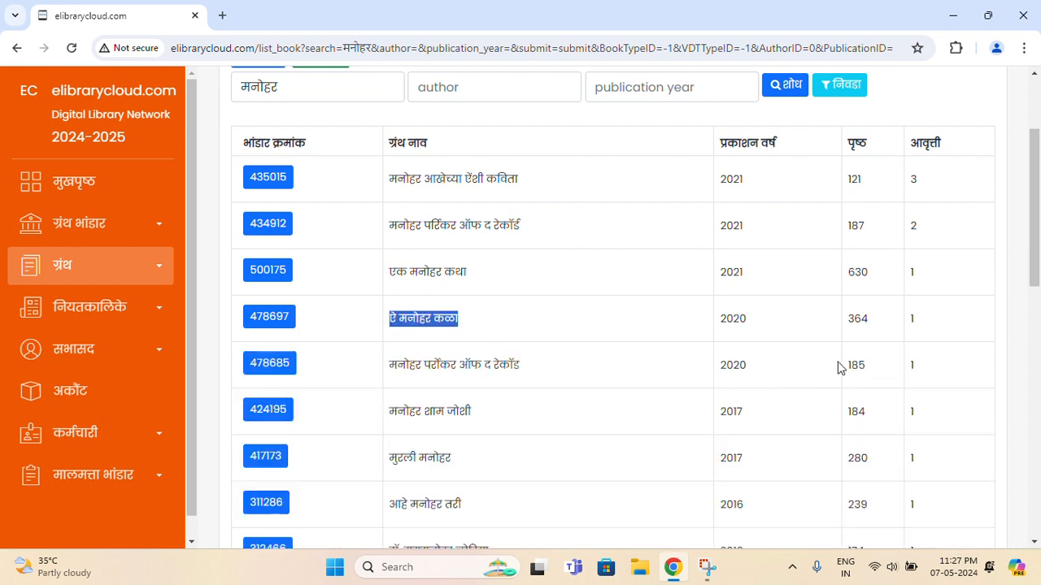
left_click(787, 332)
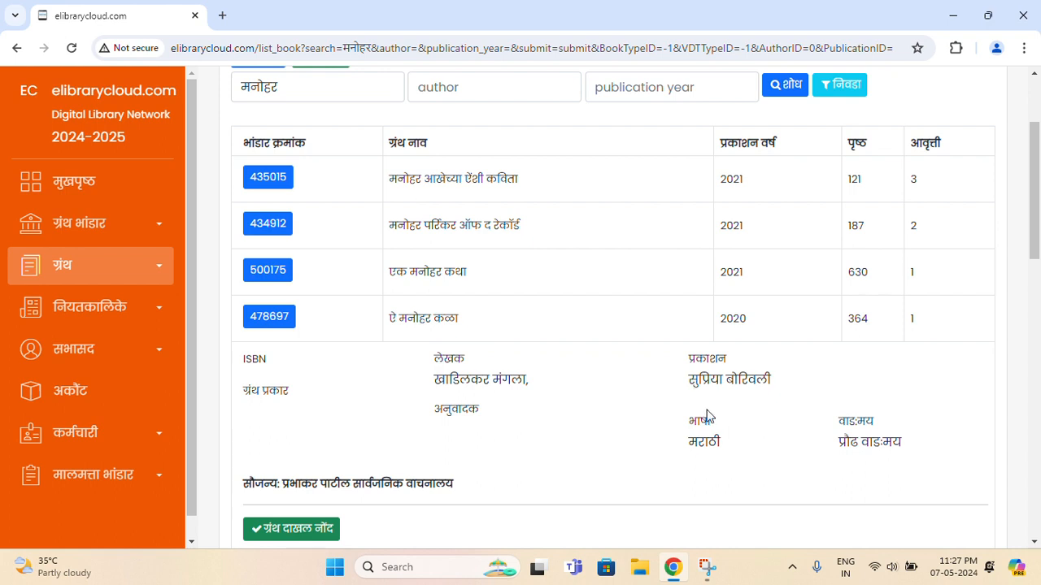
scroll(709, 397, "down", 1)
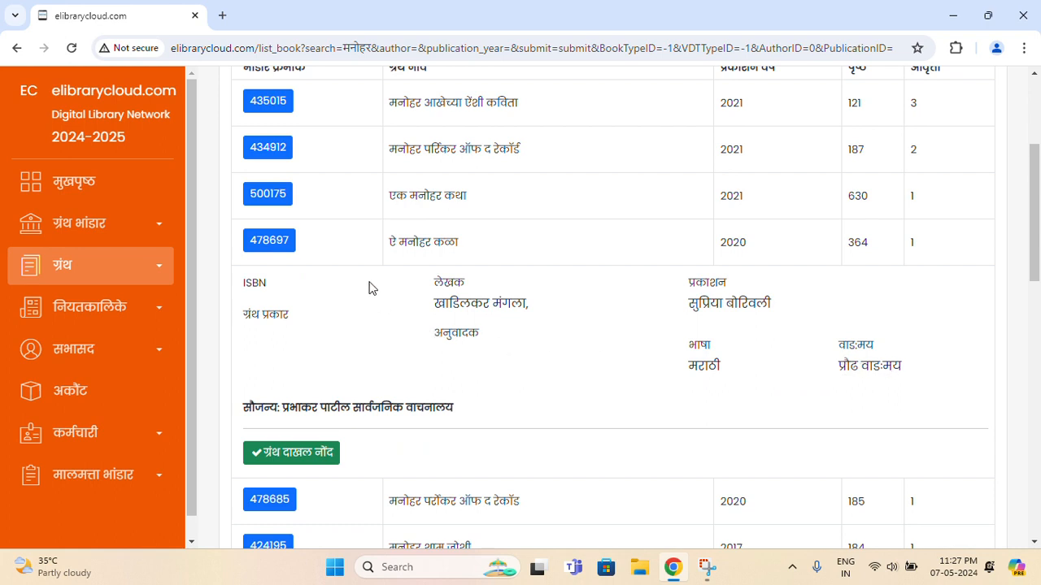
left_click_drag(283, 409, 450, 423)
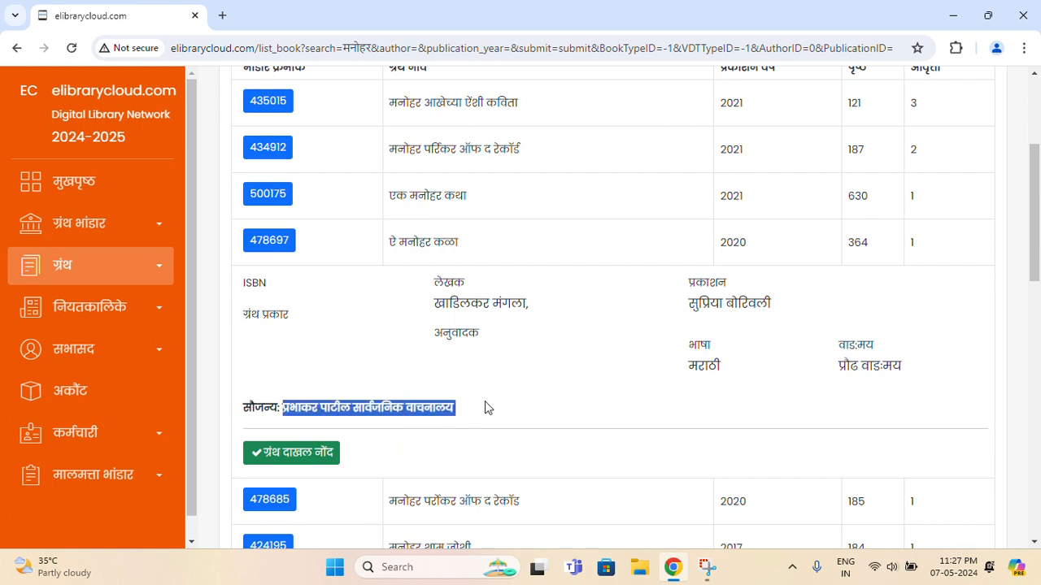
left_click(486, 408)
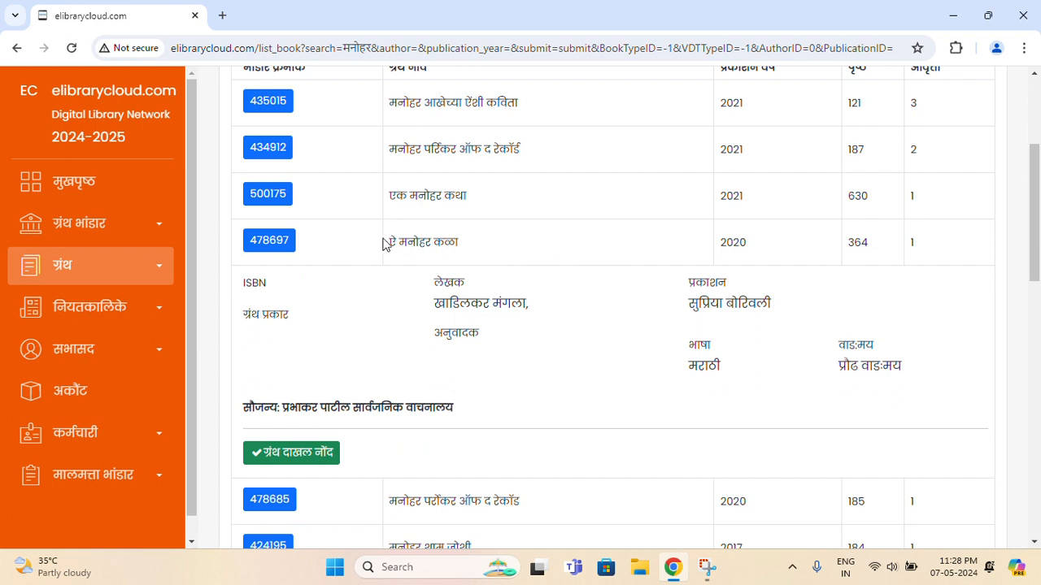
left_click_drag(387, 251, 472, 251)
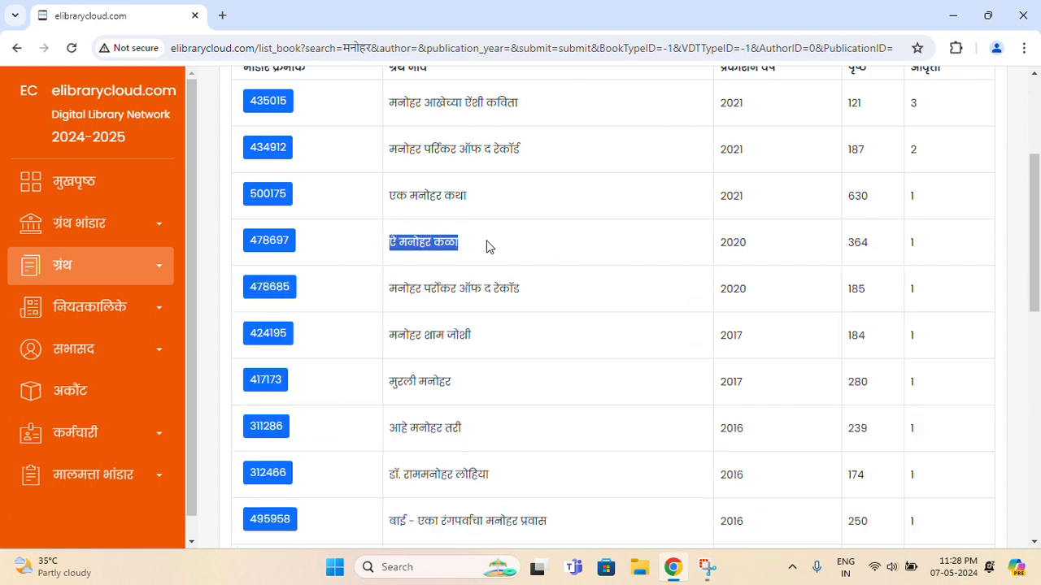
left_click(488, 246)
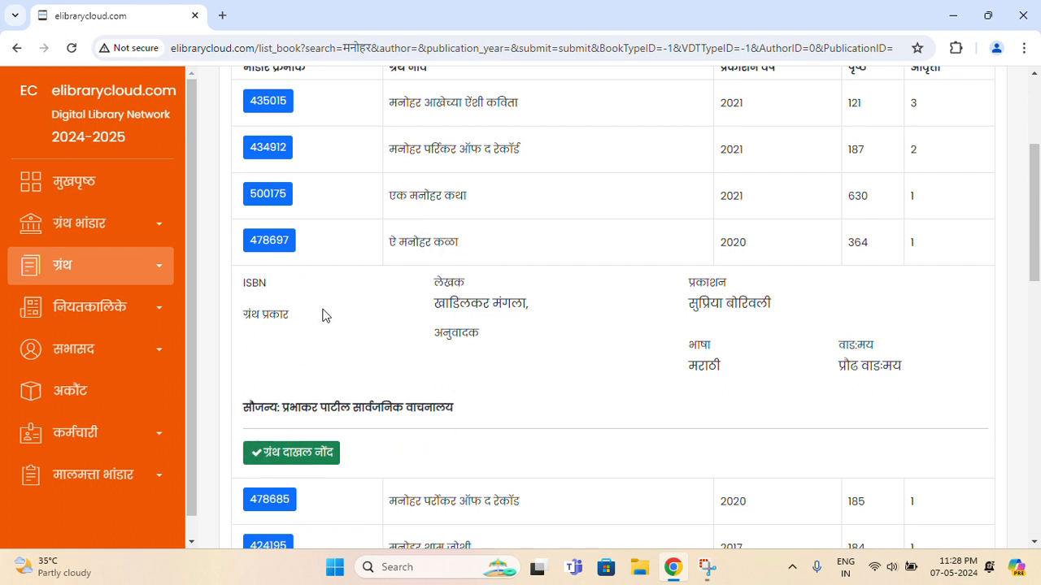
Open the accession record for ऐ मनोहर कळा and review its location, purchase, RRLF and RFID sections
left_click(284, 461)
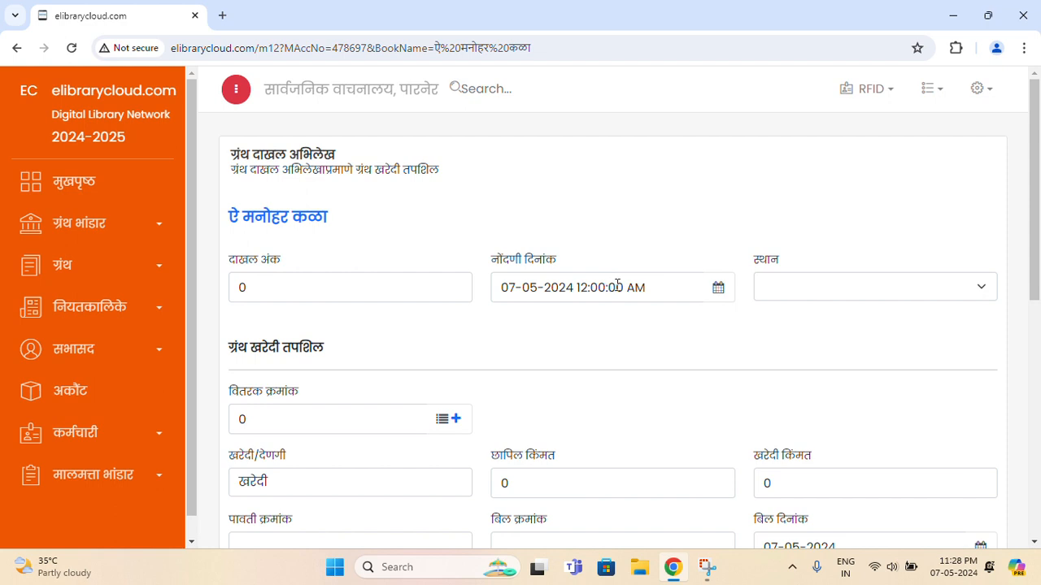
left_click(797, 298)
left_click(741, 358)
scroll(595, 355, "down", 2)
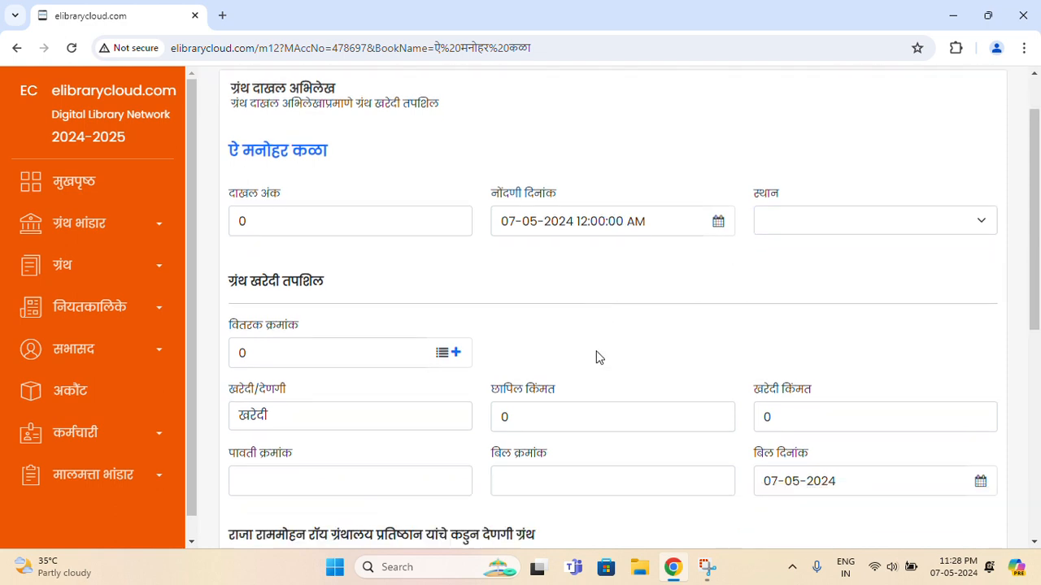
left_click_drag(230, 196, 342, 206)
scroll(399, 328, "down", 2)
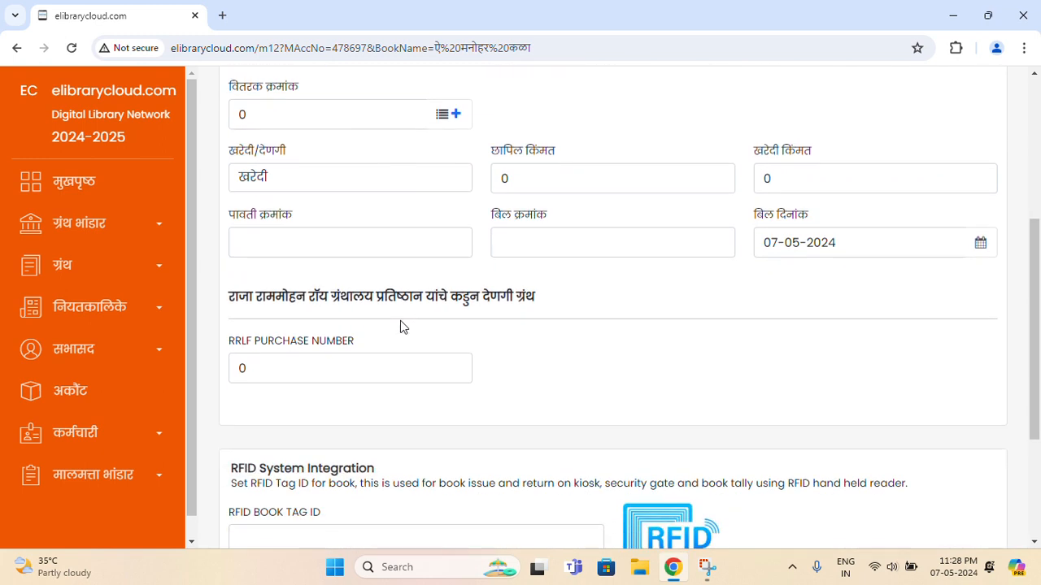
scroll(403, 326, "down", 3)
scroll(401, 322, "up", 6)
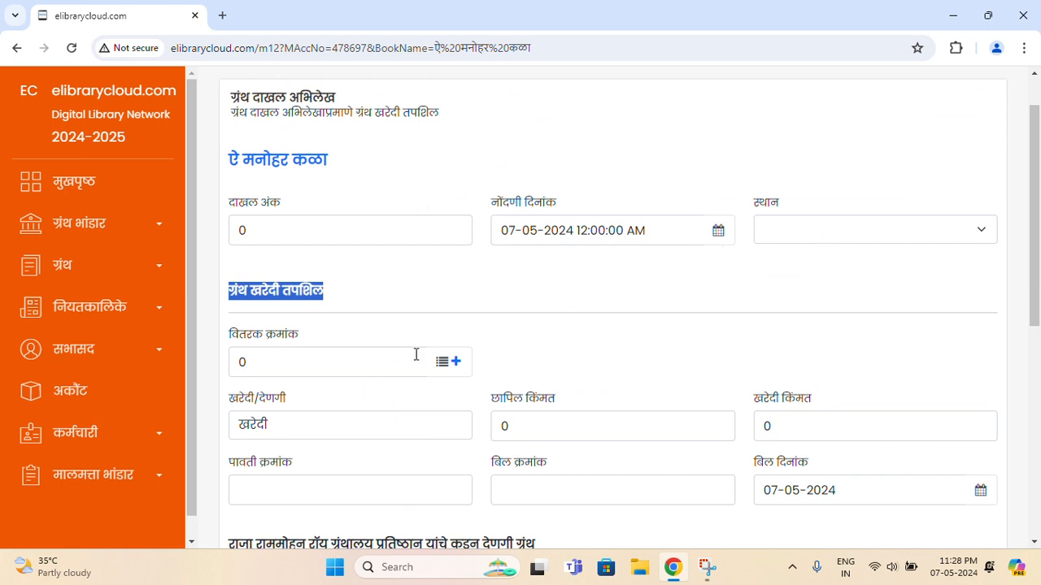
scroll(445, 396, "down", 5)
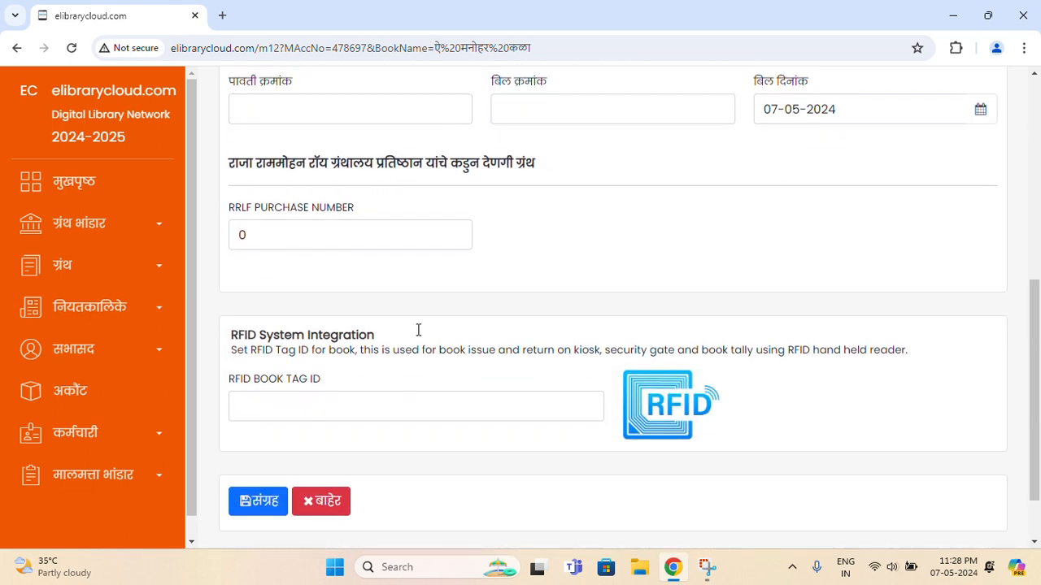
left_click_drag(230, 164, 503, 165)
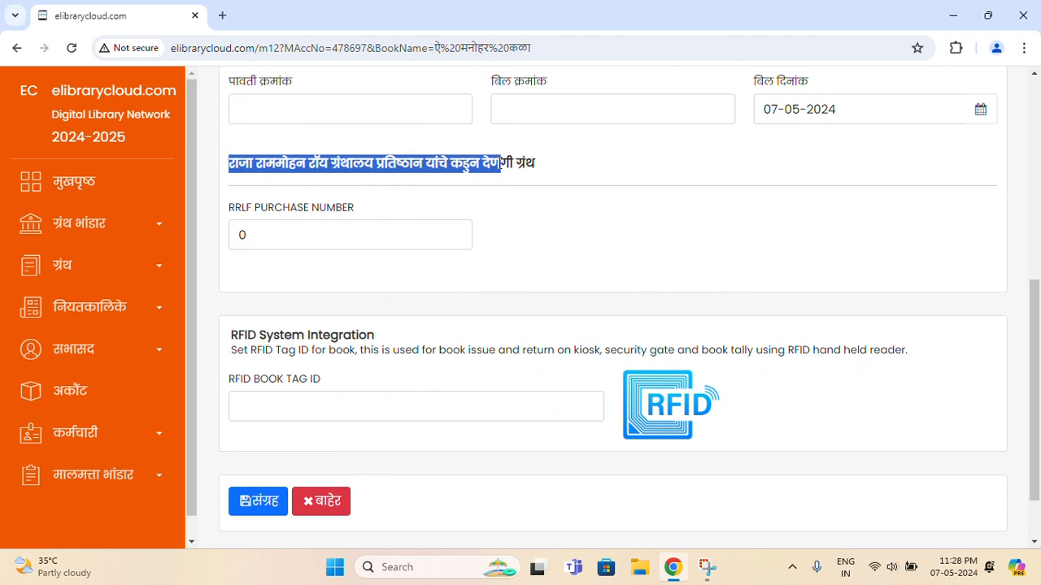
left_click(591, 185)
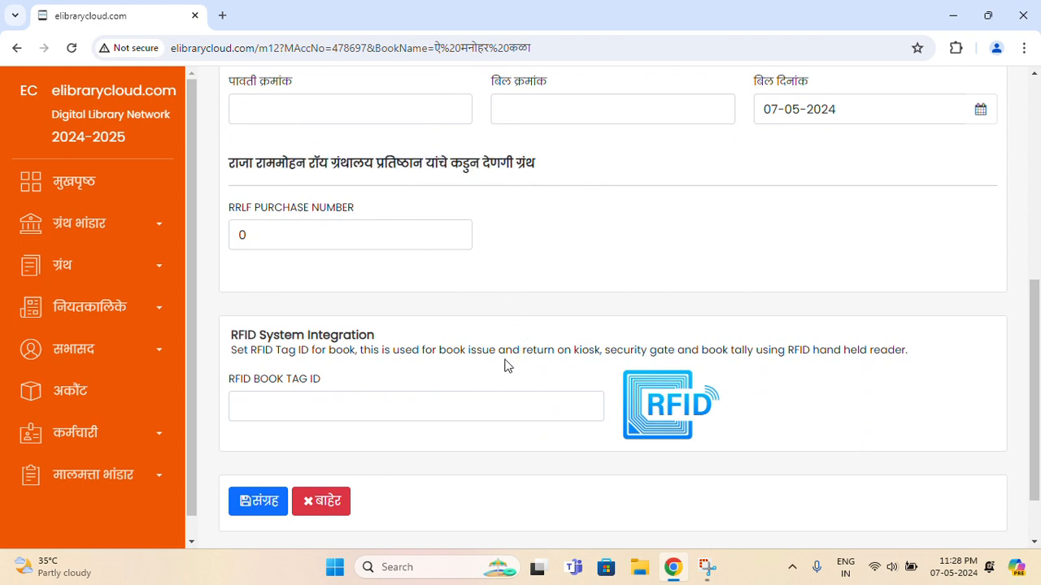
scroll(547, 304, "up", 4)
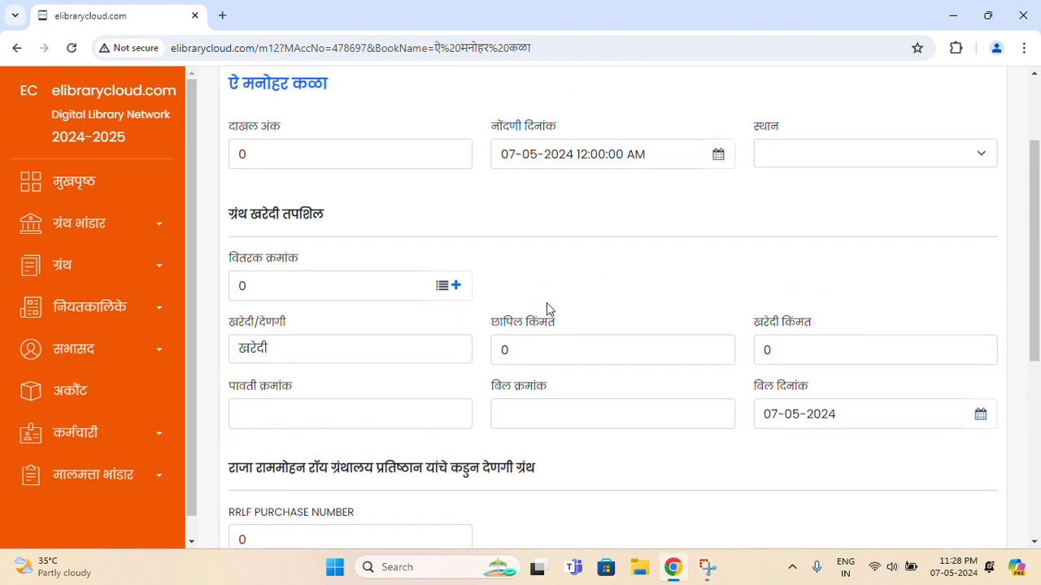
scroll(547, 307, "up", 2)
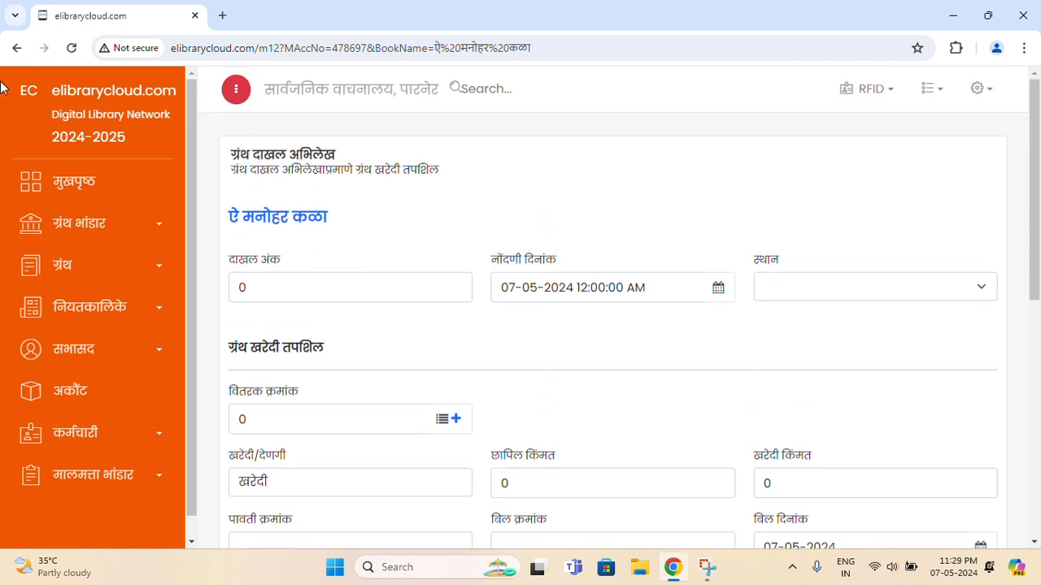
Go back to the मनोहर search results and collapse the ऐ मनोहर कळा details
left_click(17, 50)
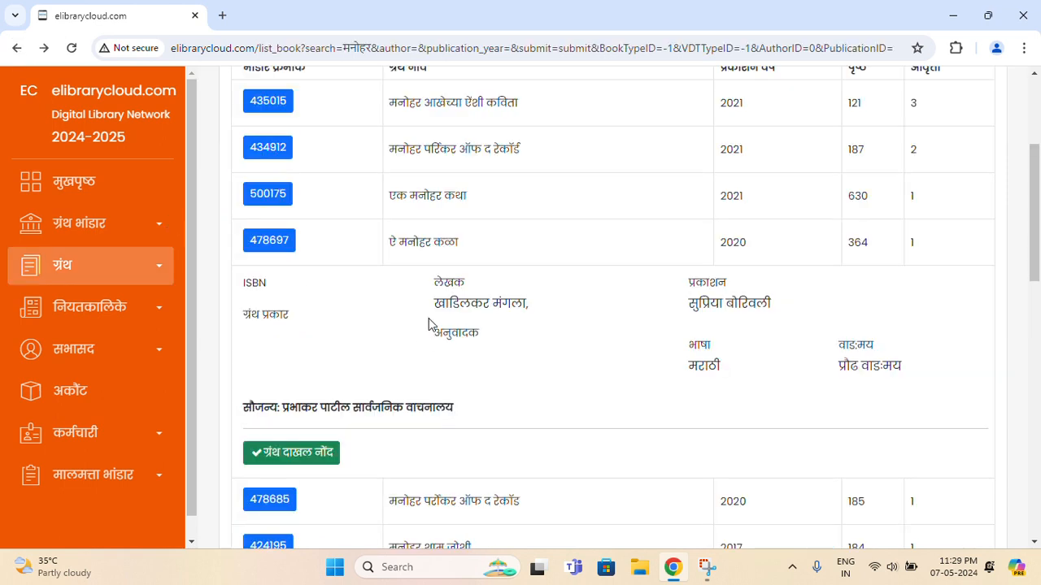
left_click(498, 258)
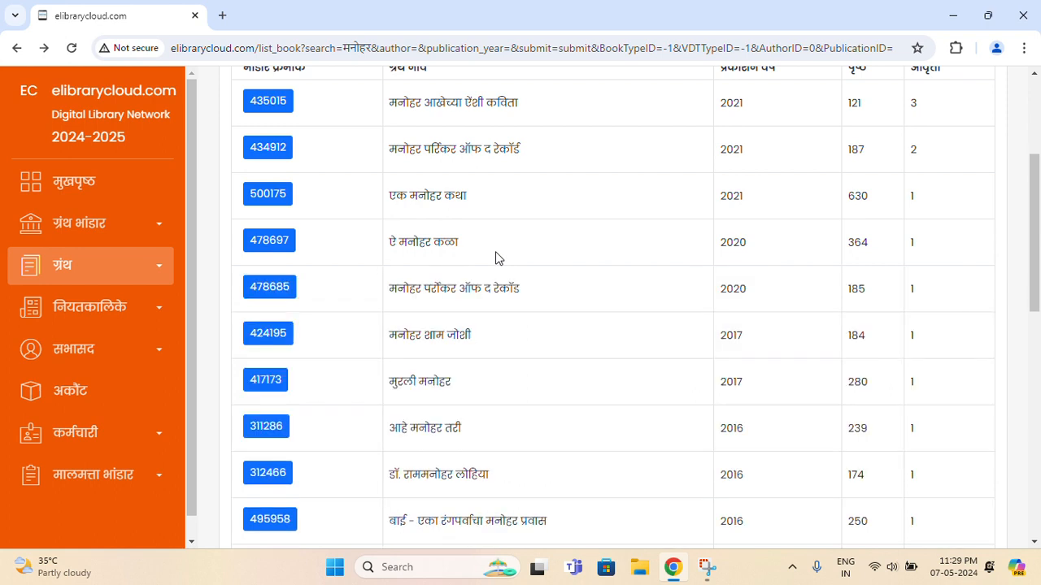
scroll(498, 258, "up", 2)
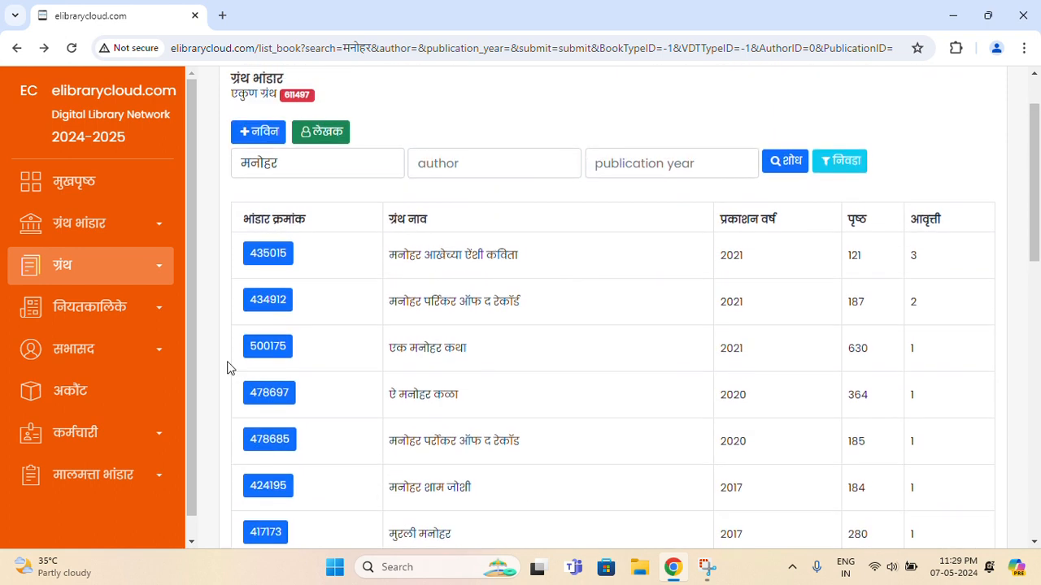
Open लेखक भांडार and browse authors' book counts, like साने गुरुजी 2228
left_click(156, 224)
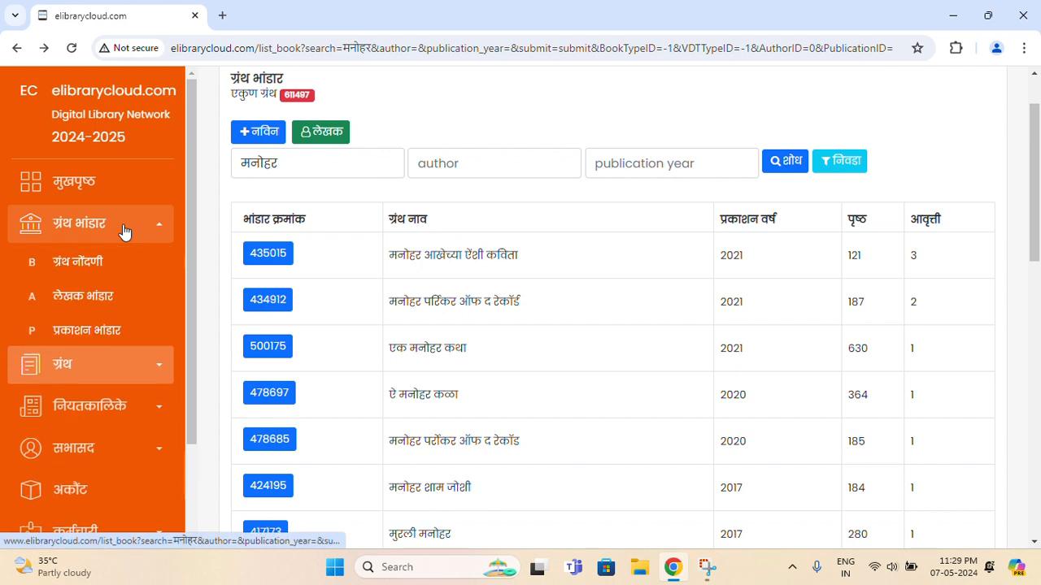
left_click(122, 309)
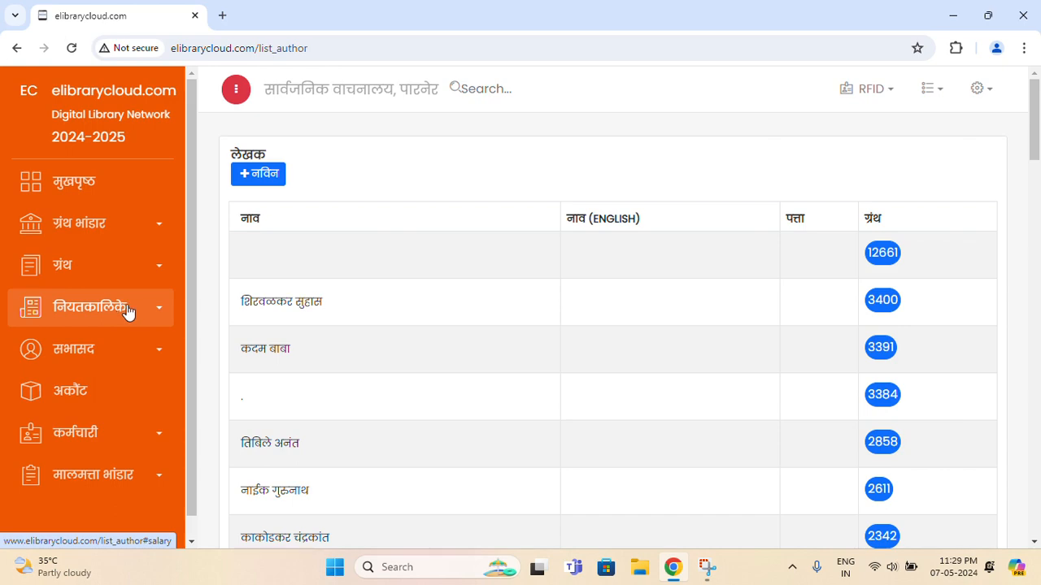
scroll(448, 339, "down", 10)
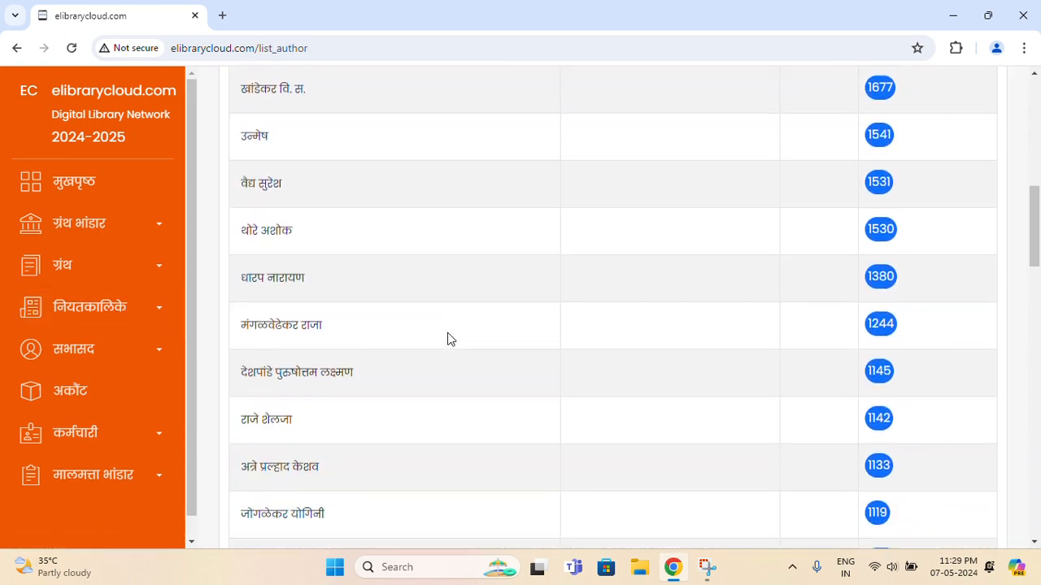
scroll(445, 336, "down", 4)
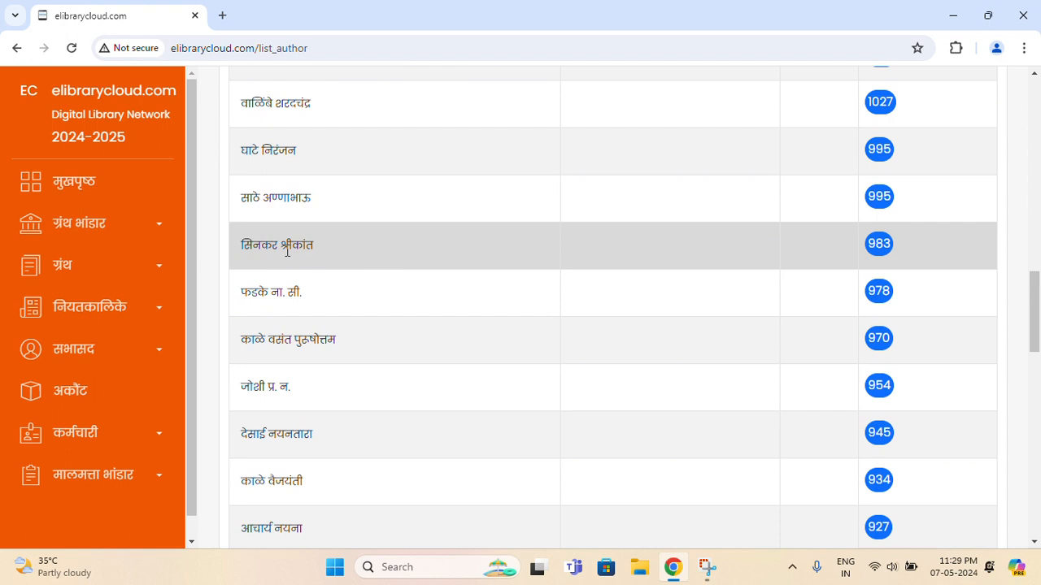
scroll(366, 344, "down", 4)
scroll(368, 344, "up", 11)
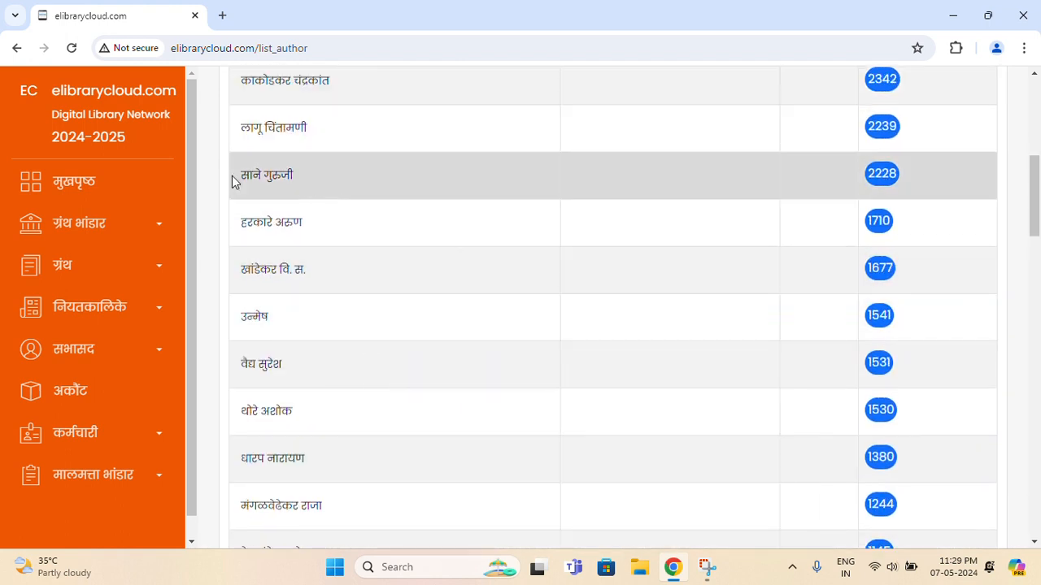
left_click_drag(252, 226, 285, 238)
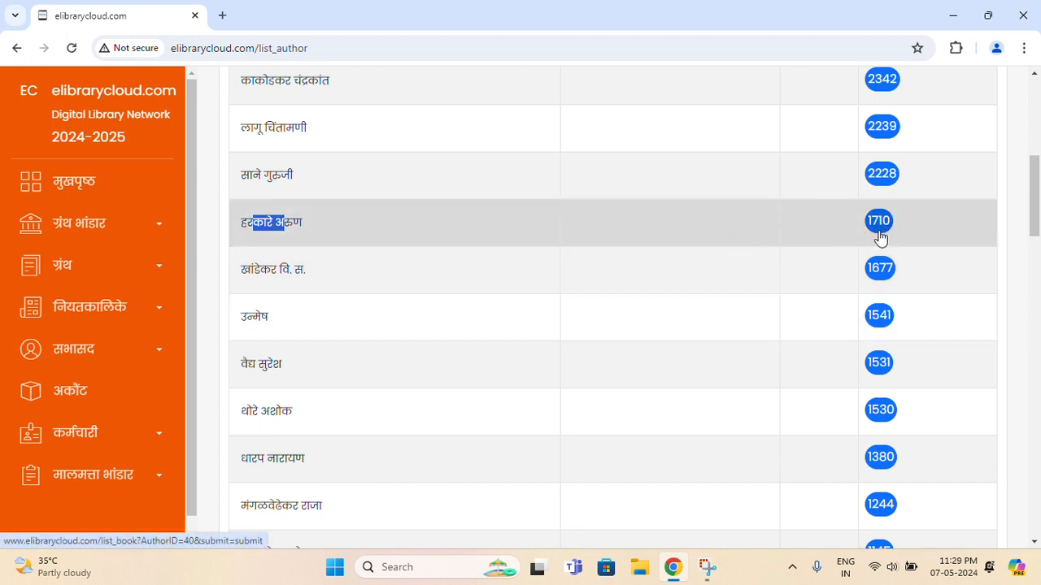
left_click(773, 242)
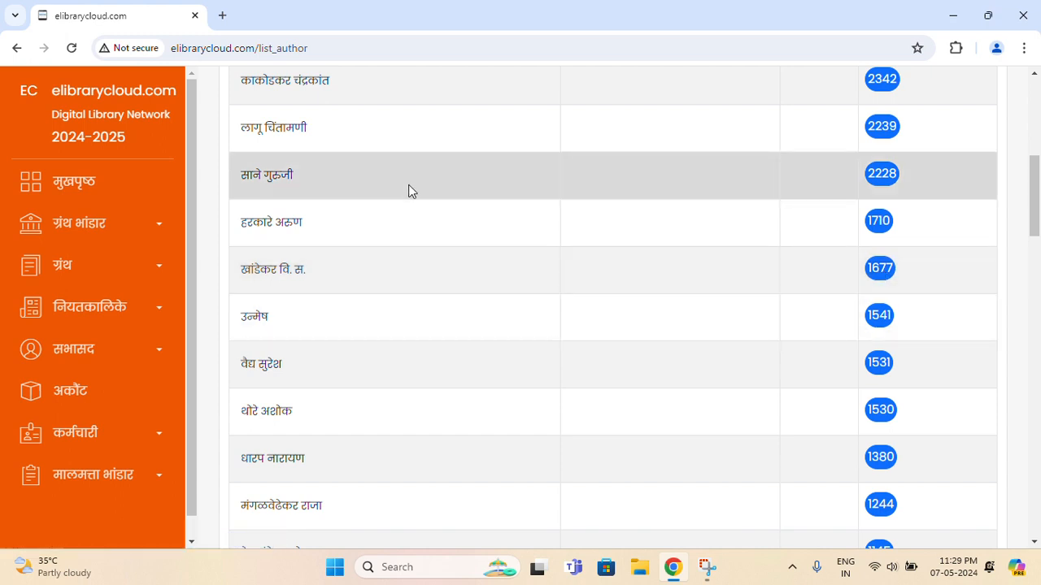
Open the publishers list (प्रकाशन भांडार) under ग्रंथ भांडार and scroll through it
left_click(67, 233)
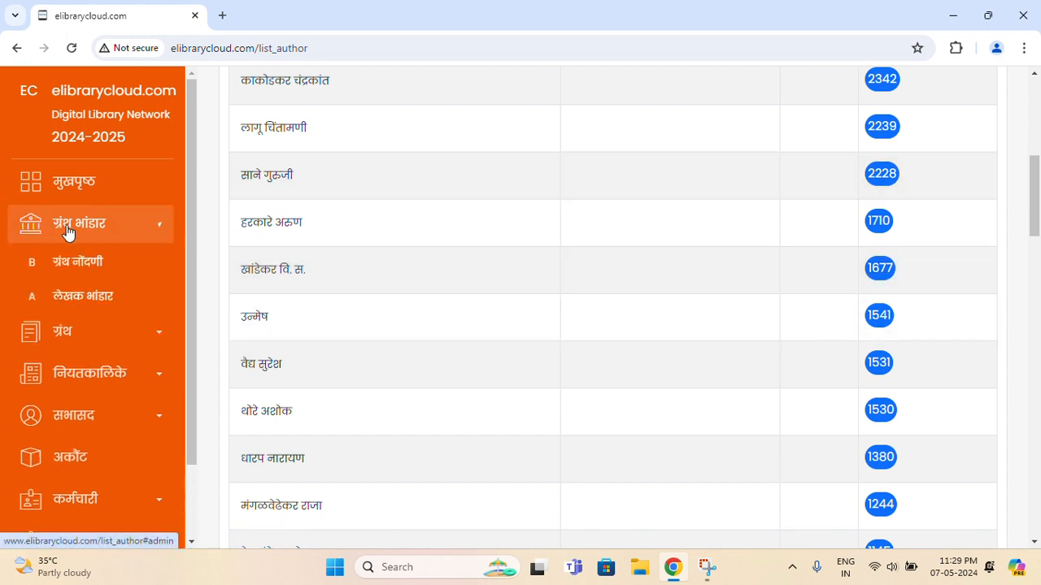
left_click(91, 338)
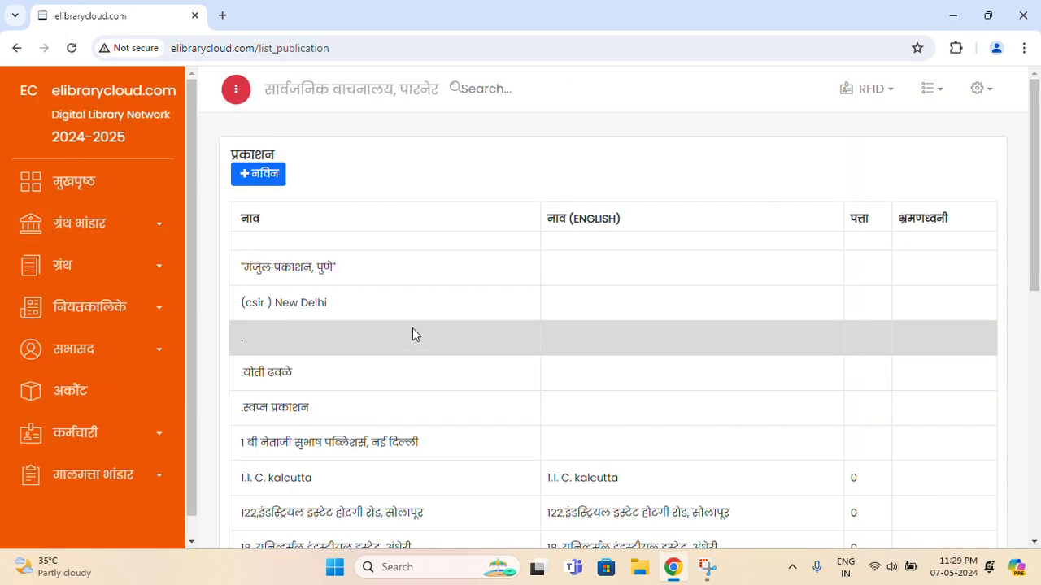
scroll(413, 333, "down", 7)
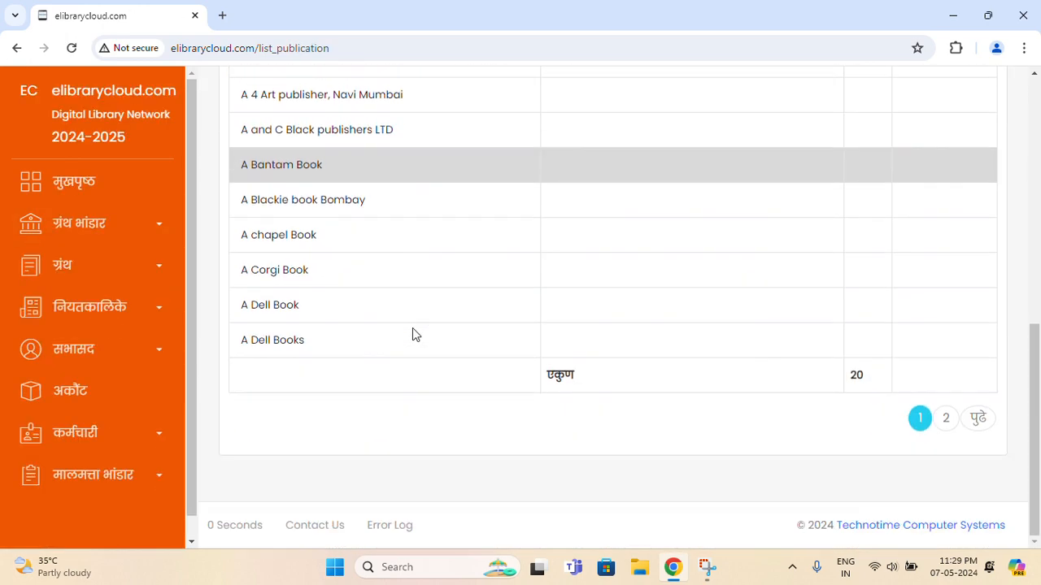
scroll(412, 333, "up", 3)
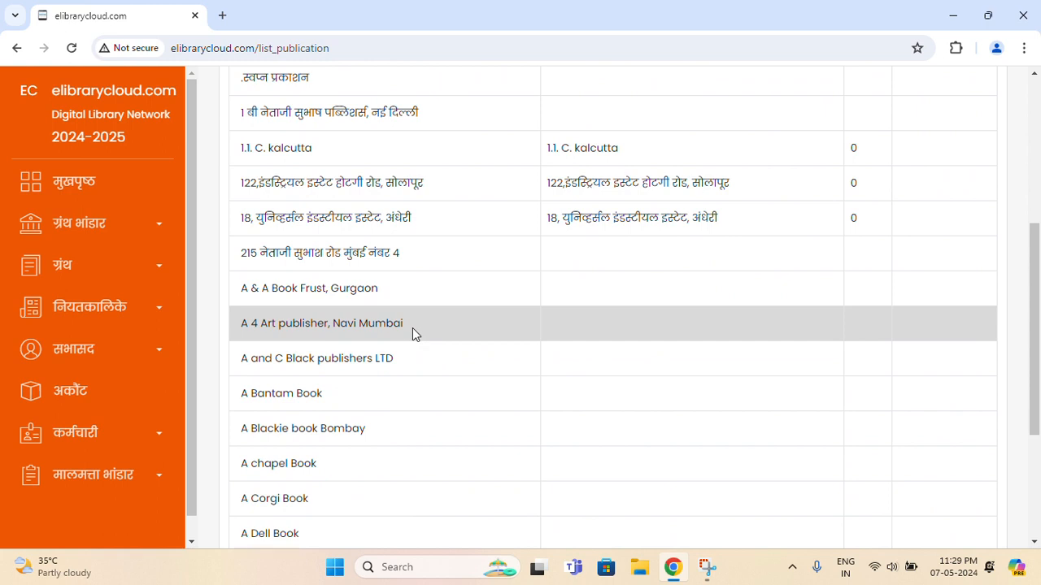
scroll(412, 328, "up", 1)
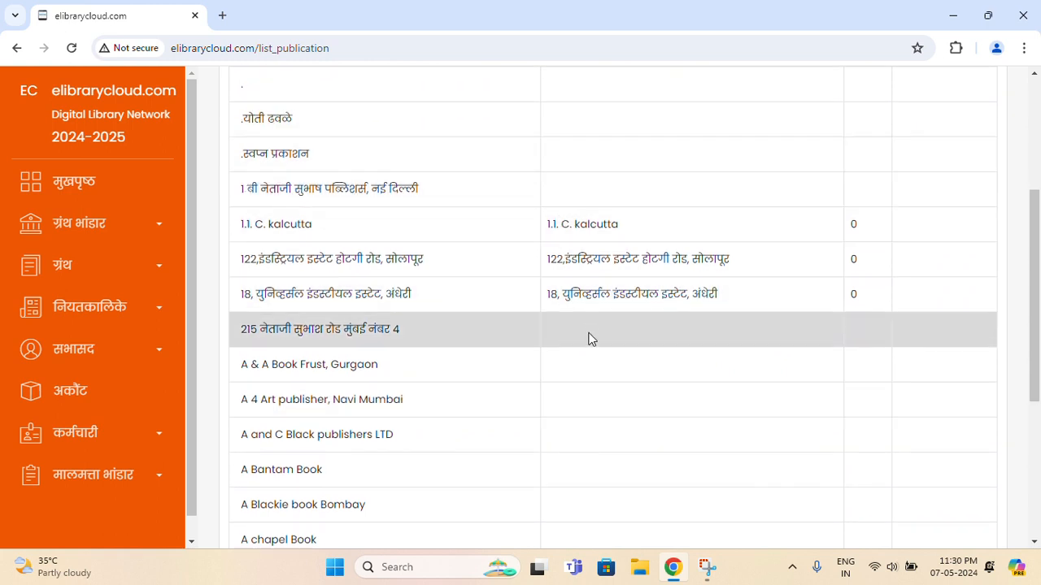
scroll(588, 346, "down", 4)
scroll(582, 353, "up", 4)
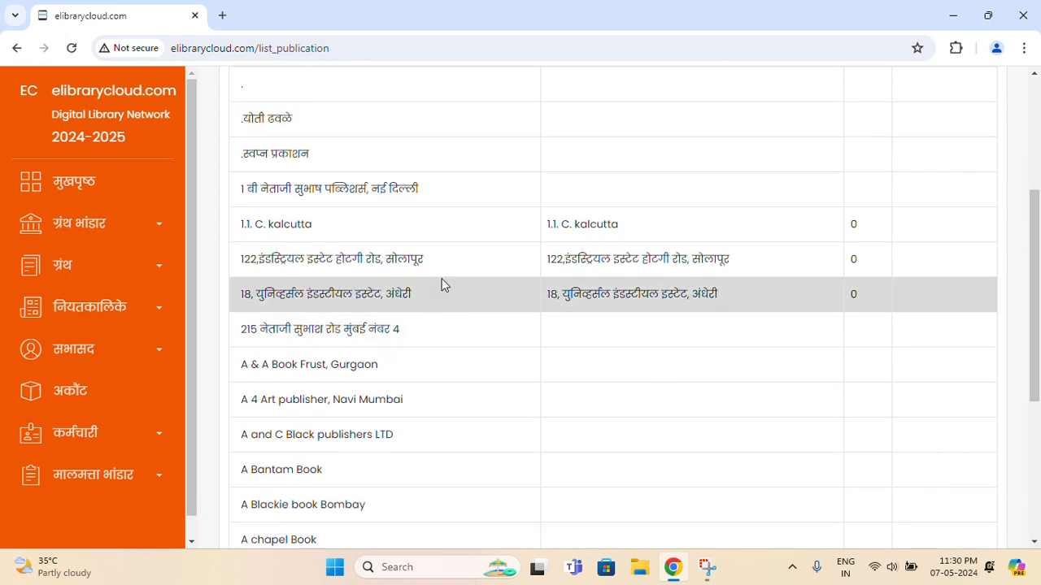
Open the ग्रंथ देव घेव book issue and return page
left_click(110, 271)
scroll(106, 274, "down", 1)
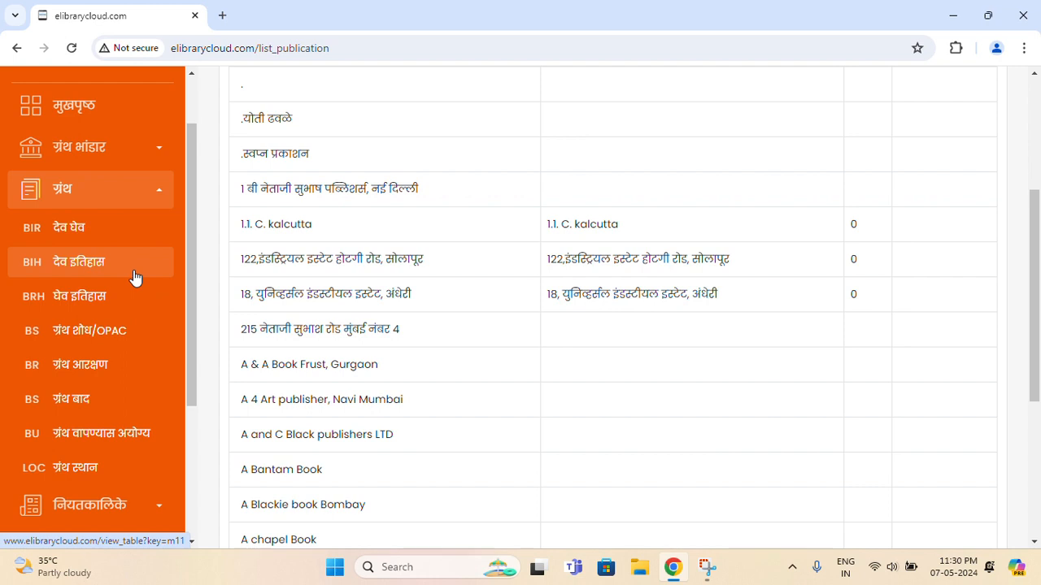
left_click(128, 233)
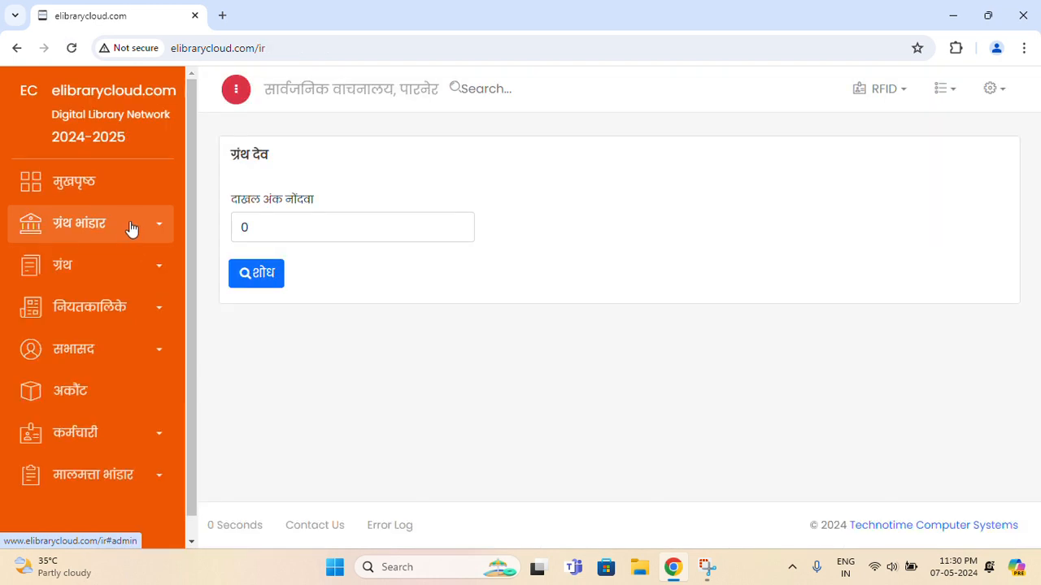
Open the book issue history and review the first row's issue date, return date and member
left_click(112, 278)
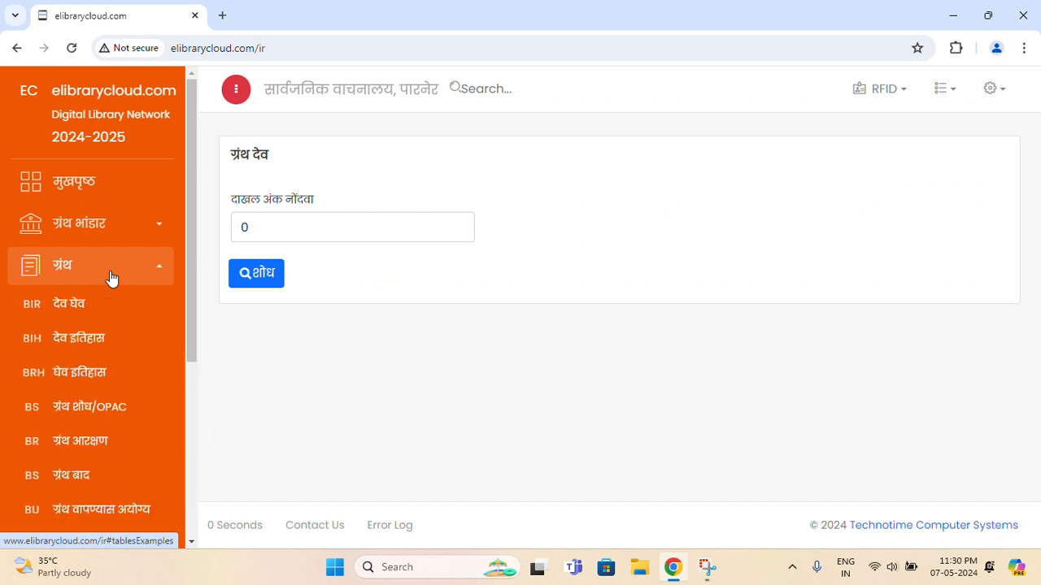
left_click(127, 337)
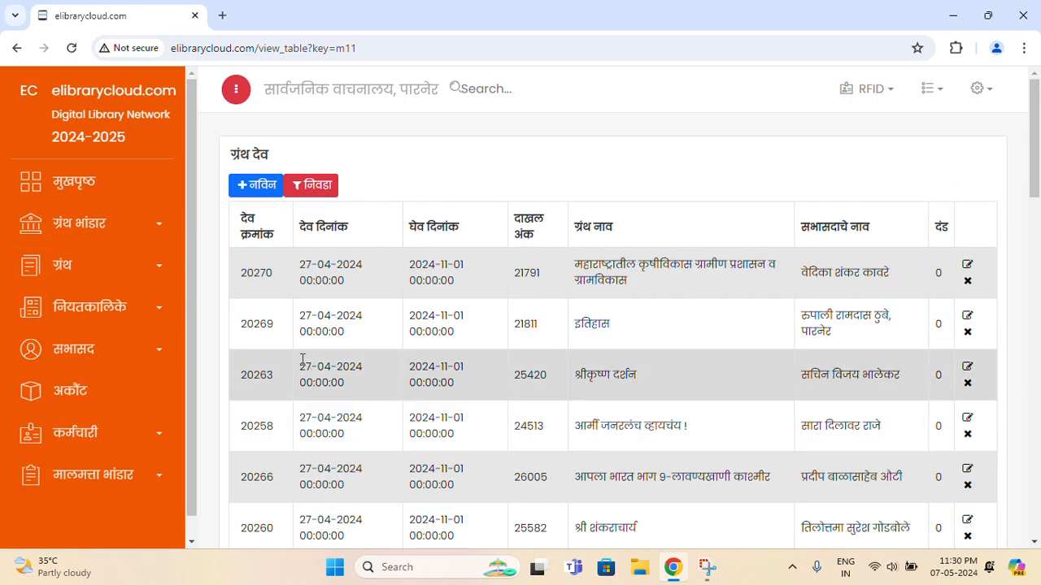
scroll(301, 345, "down", 1)
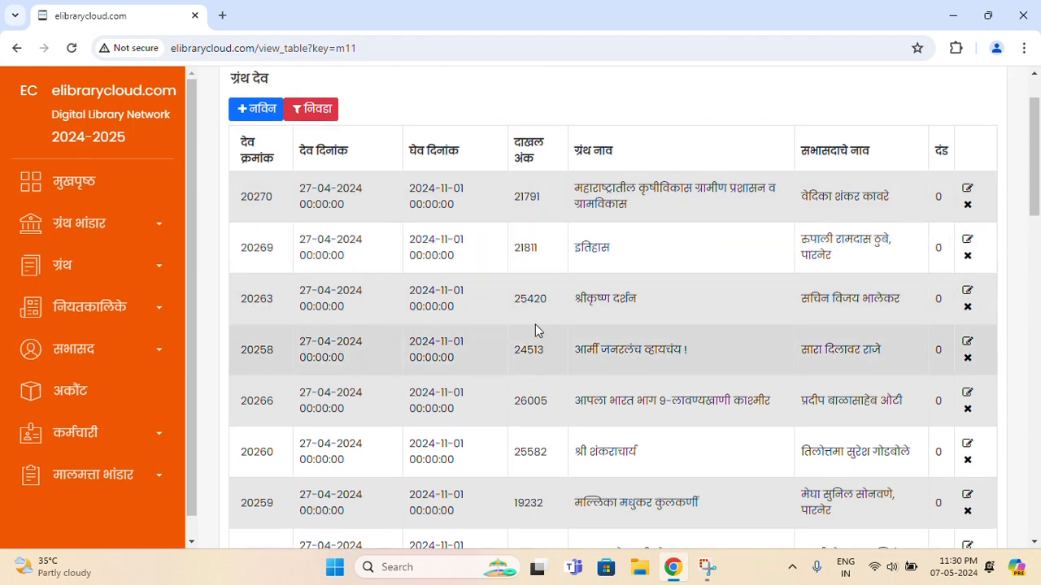
left_click_drag(312, 189, 323, 188)
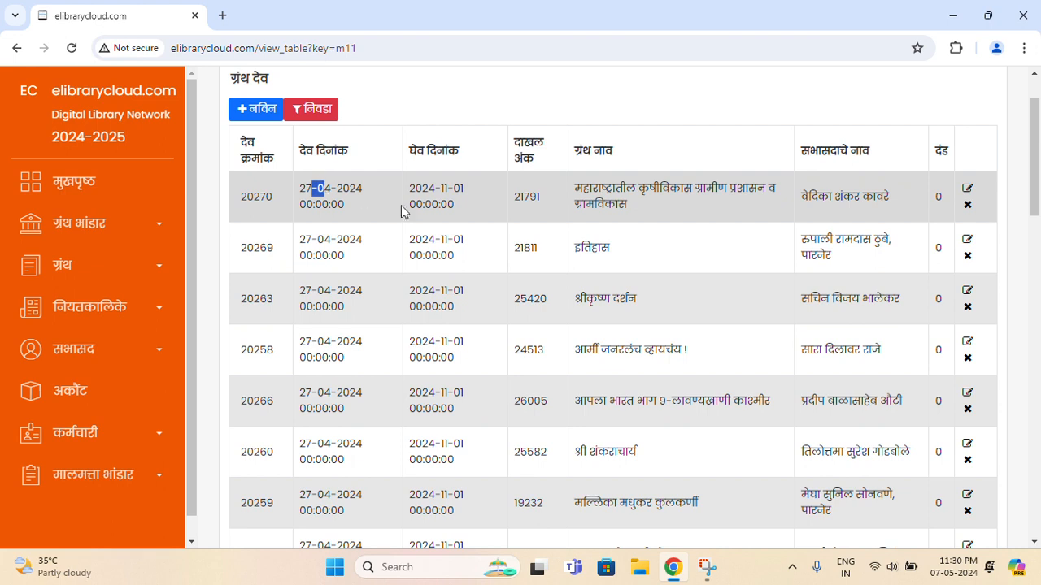
left_click_drag(409, 188, 428, 188)
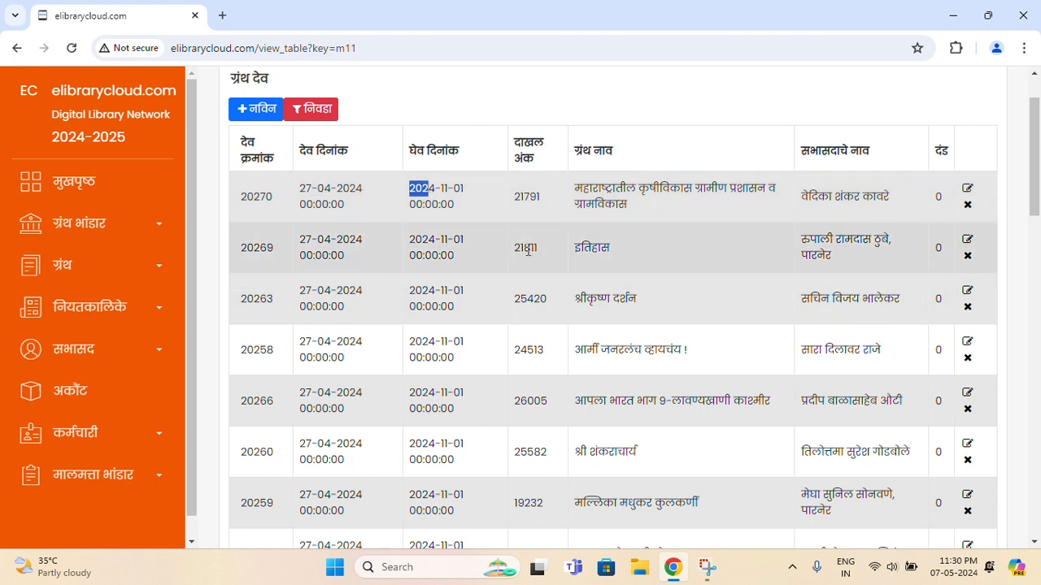
left_click(533, 195)
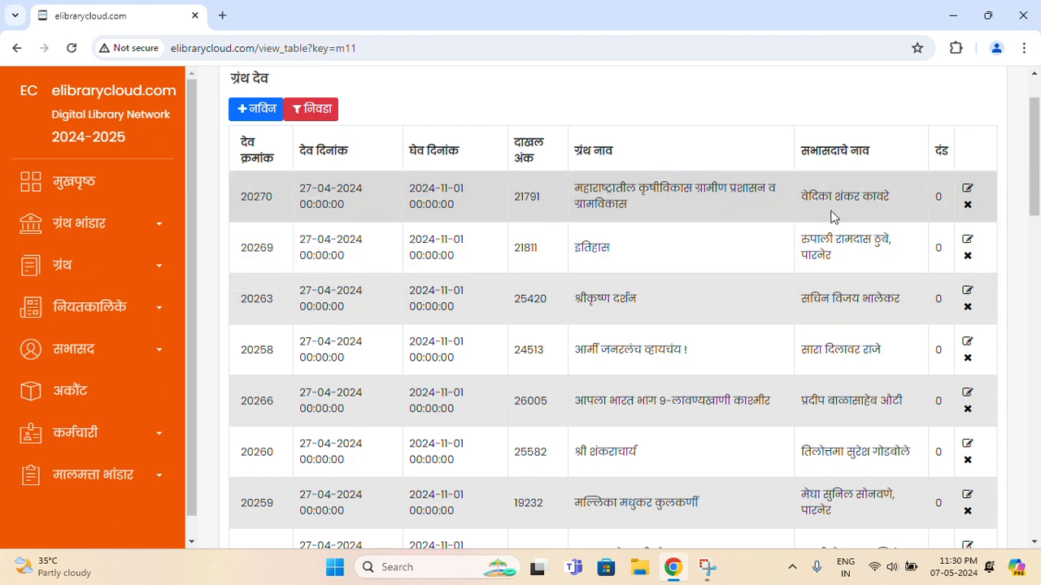
left_click_drag(809, 197, 816, 197)
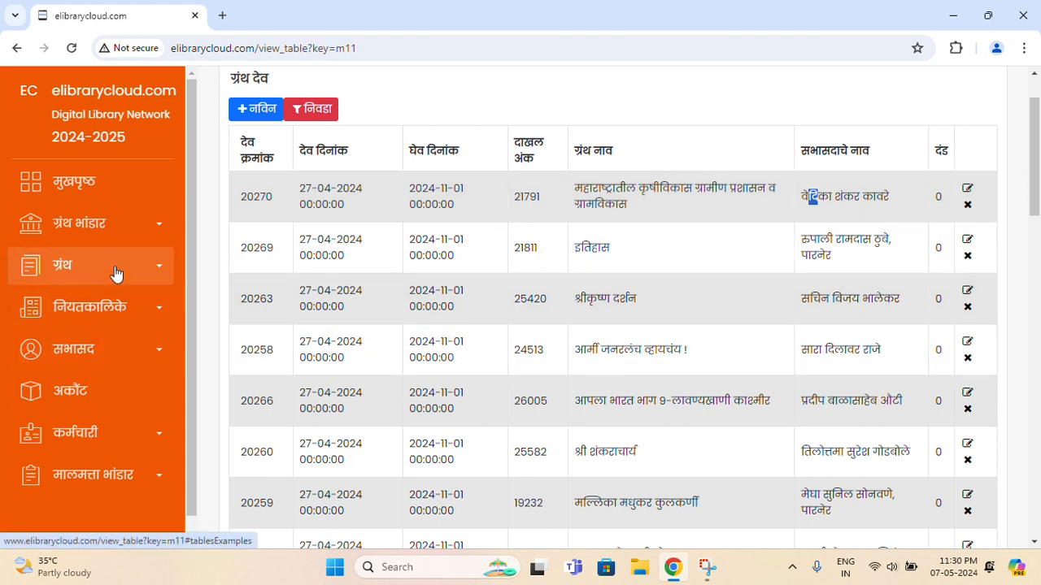
Browse the ग्रंथ घेव records table, then open the ग्रंथ शोध/OPAC page
left_click(116, 274)
left_click(106, 370)
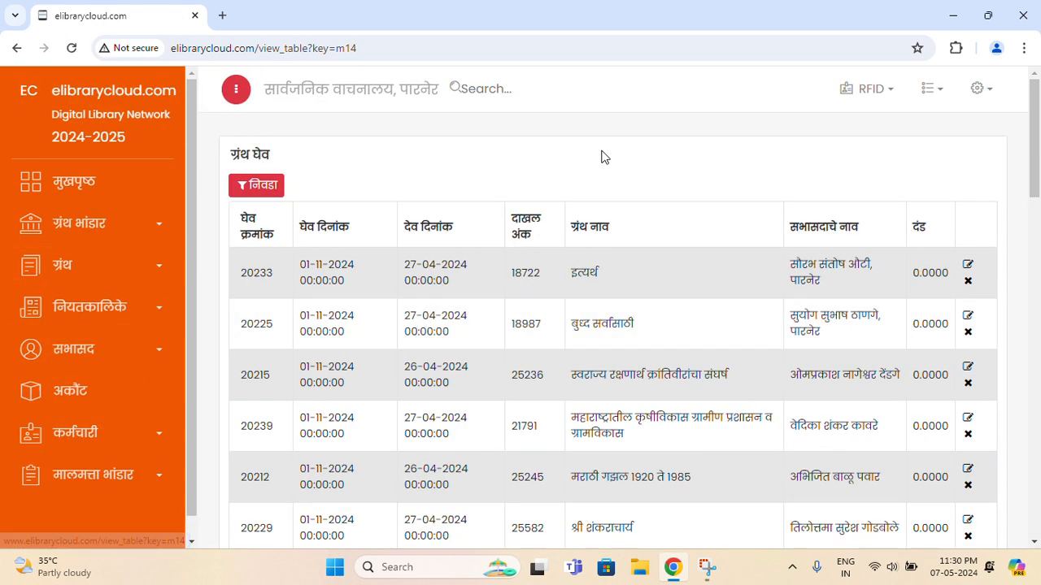
scroll(618, 377, "down", 1)
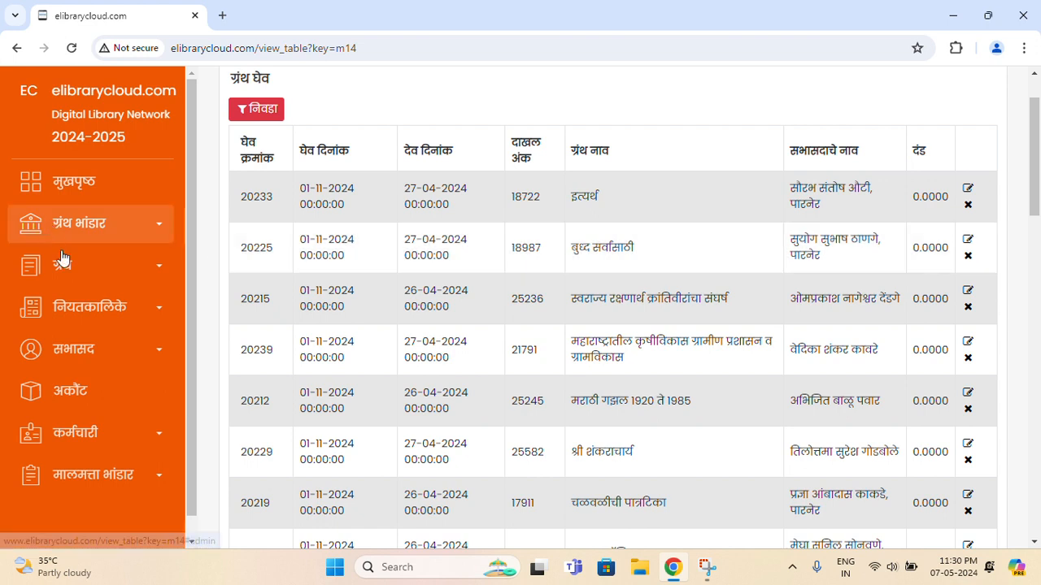
left_click(118, 275)
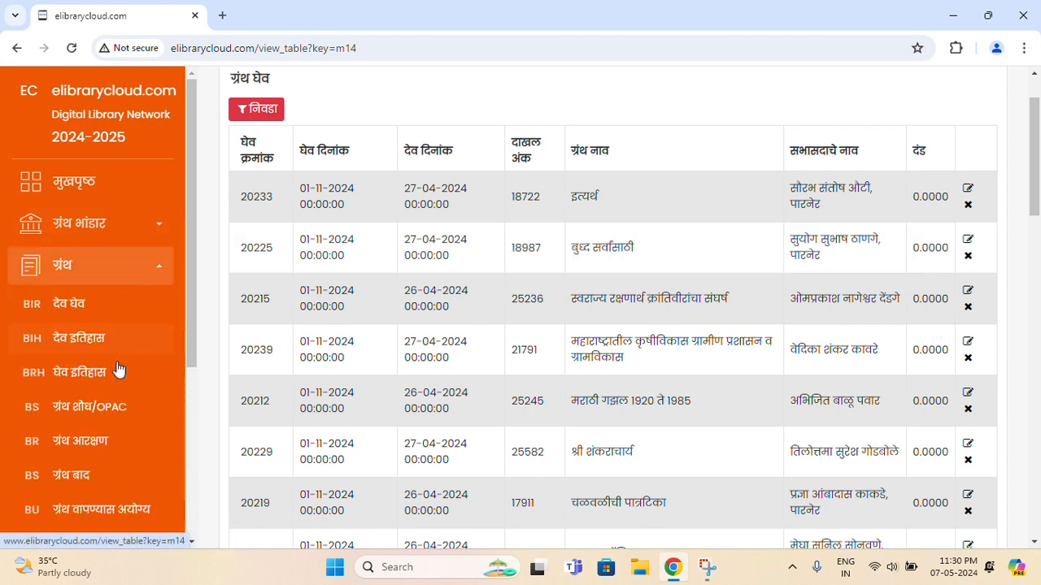
left_click(117, 419)
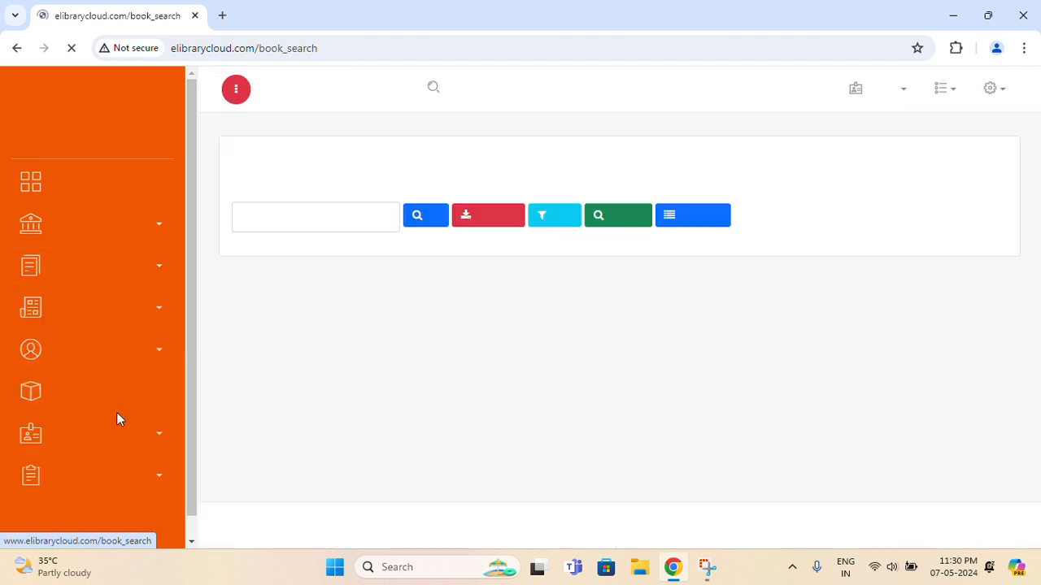
Search the OPAC catalogue for अनुभव using the suggestion list
left_click(314, 208)
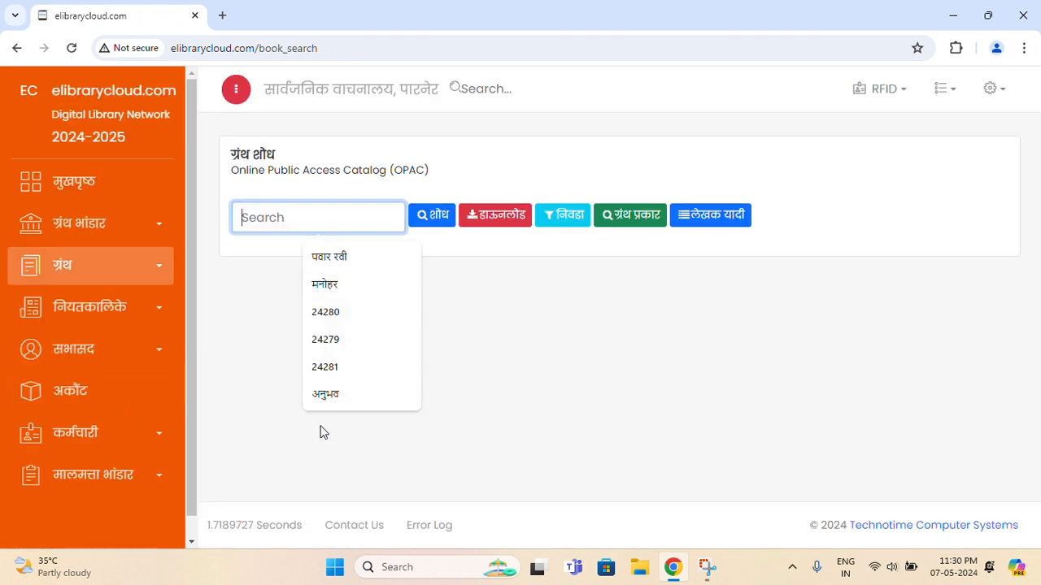
left_click(340, 397)
left_click(433, 218)
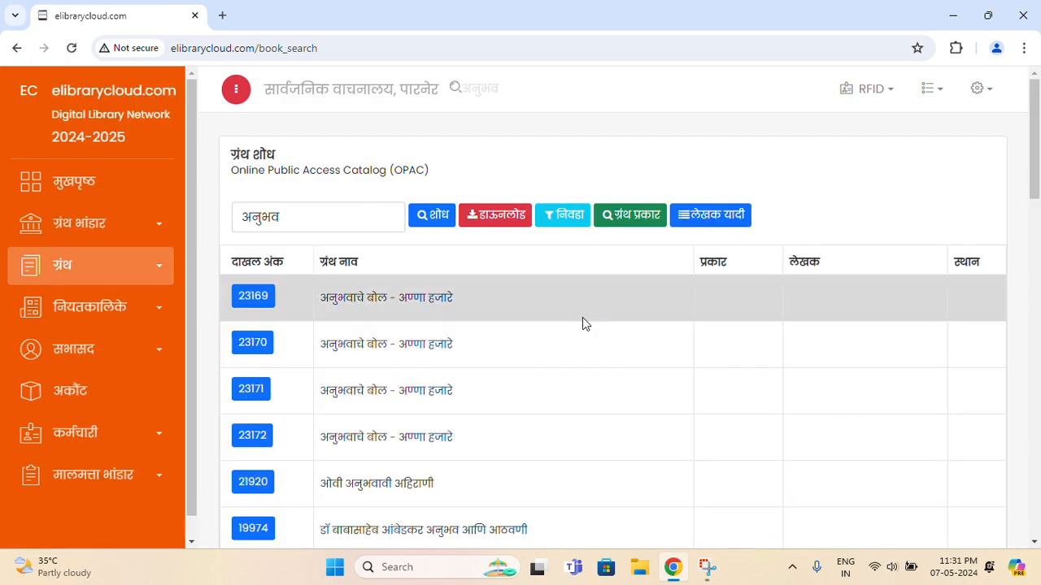
Expand book 20971 in the results: edition 3, 2001, 244 pages, price 160.00
scroll(582, 321, "down", 2)
scroll(582, 323, "down", 3)
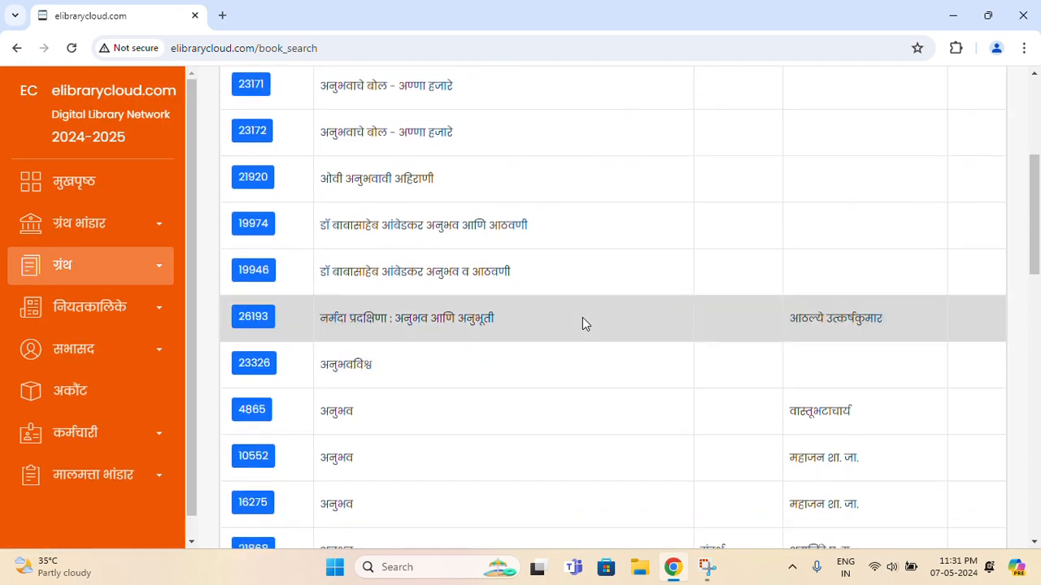
scroll(583, 323, "down", 8)
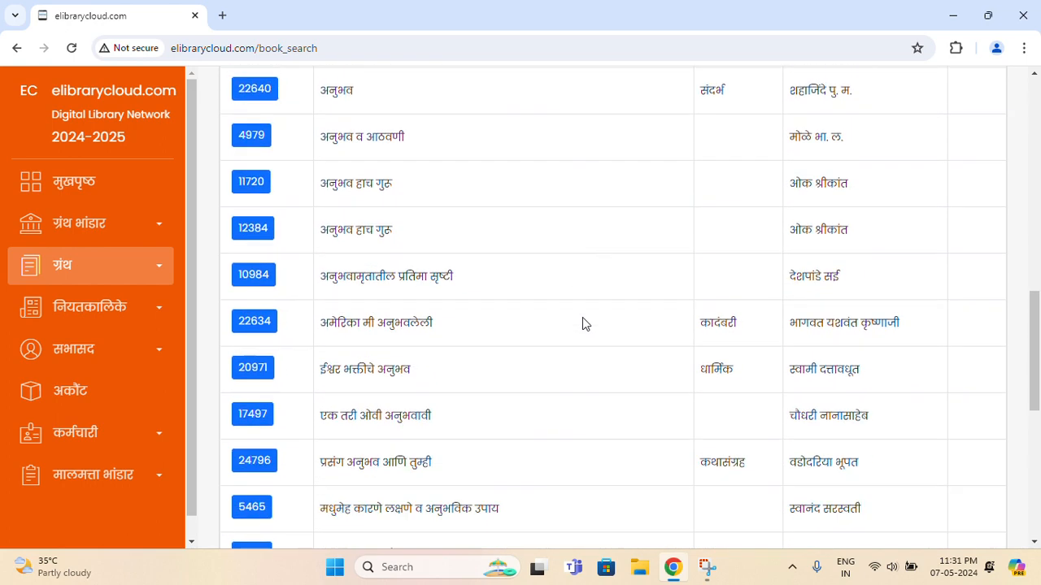
left_click(583, 324)
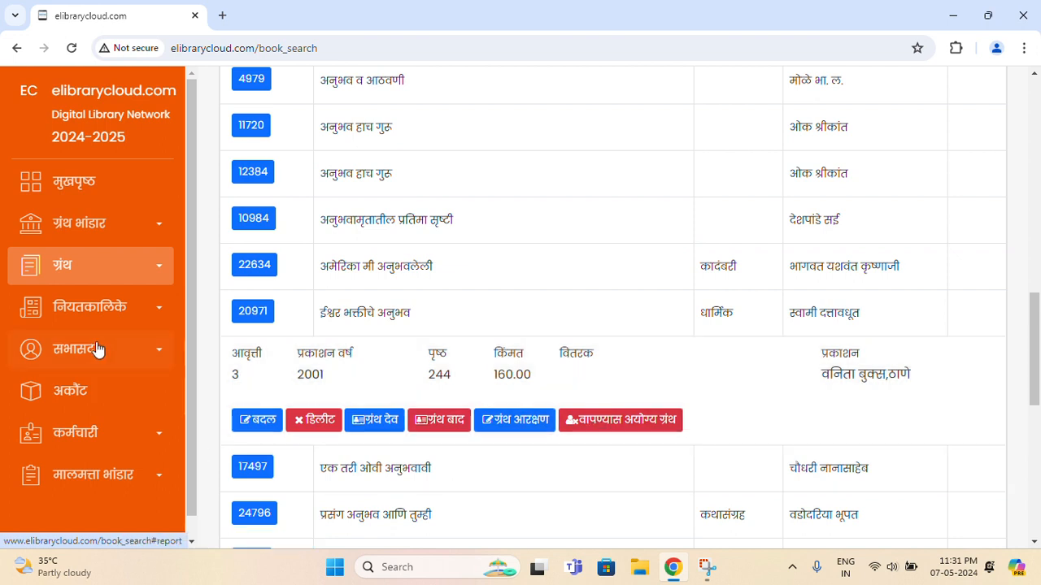
left_click(63, 267)
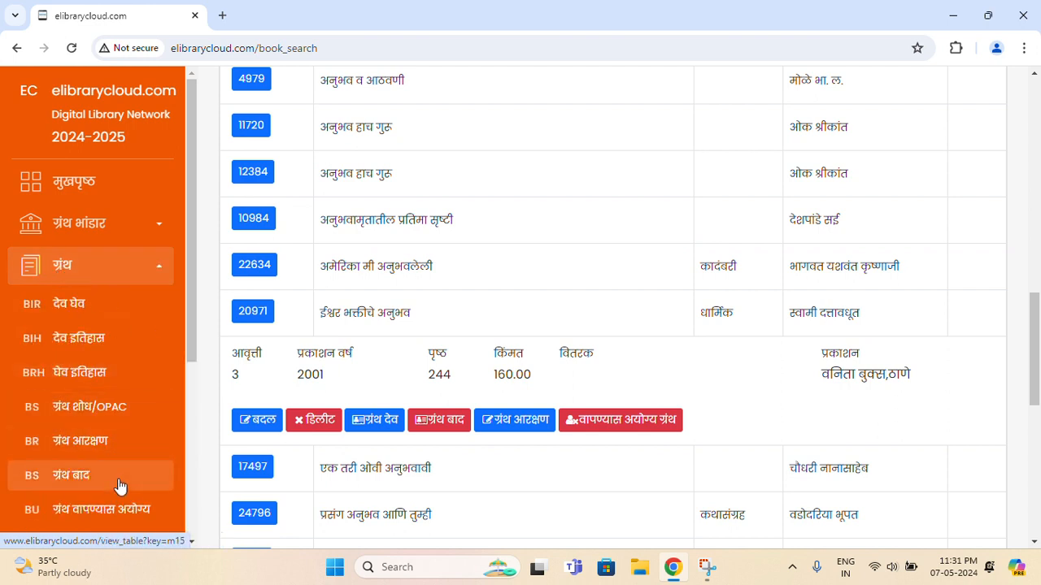
View the withdrawn books (ग्रंथ बाद) page, then the reservations (ग्रंथ आरक्षण) page
scroll(116, 484, "down", 1)
scroll(109, 456, "down", 3)
left_click(98, 323)
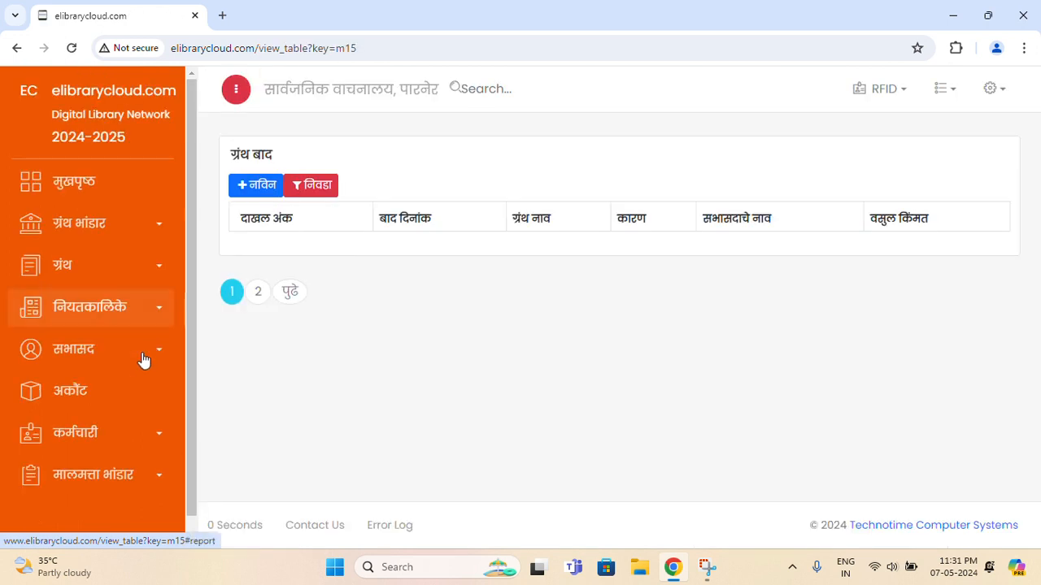
left_click(93, 269)
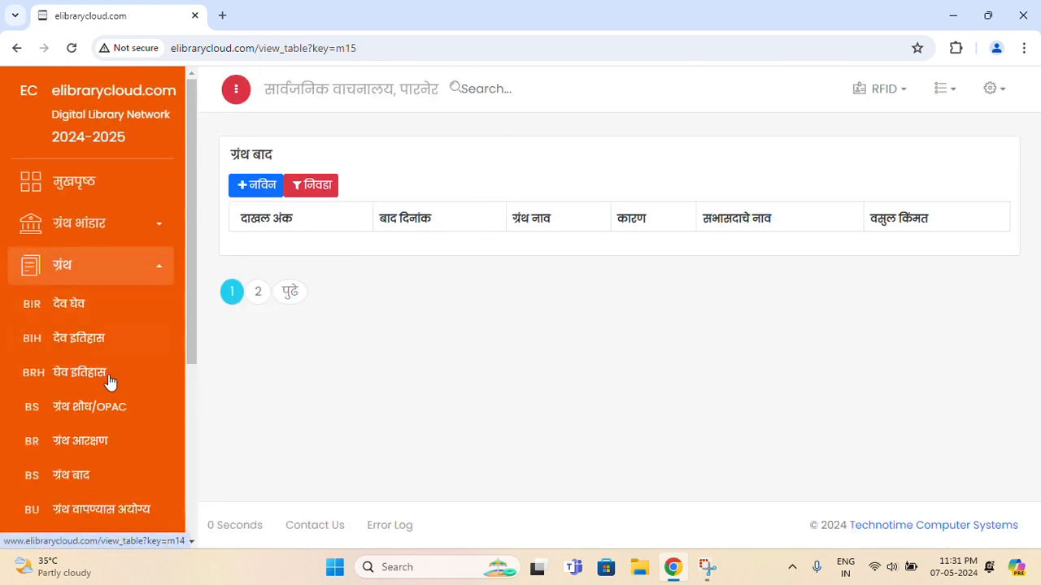
left_click(109, 452)
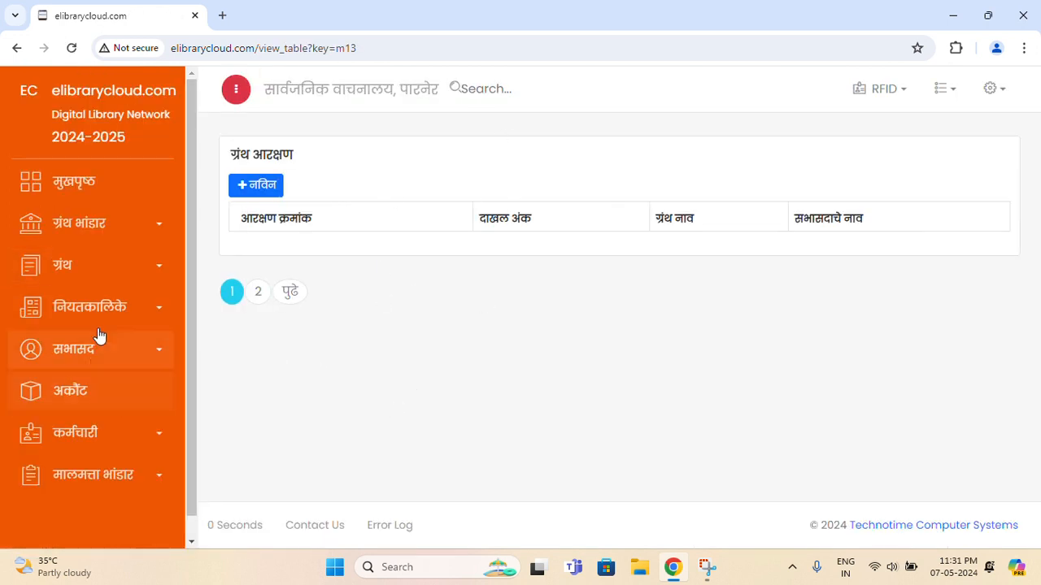
Open the ग्रंथ वापण्यास अयोग्य unusable books register
left_click(105, 272)
scroll(130, 355, "down", 2)
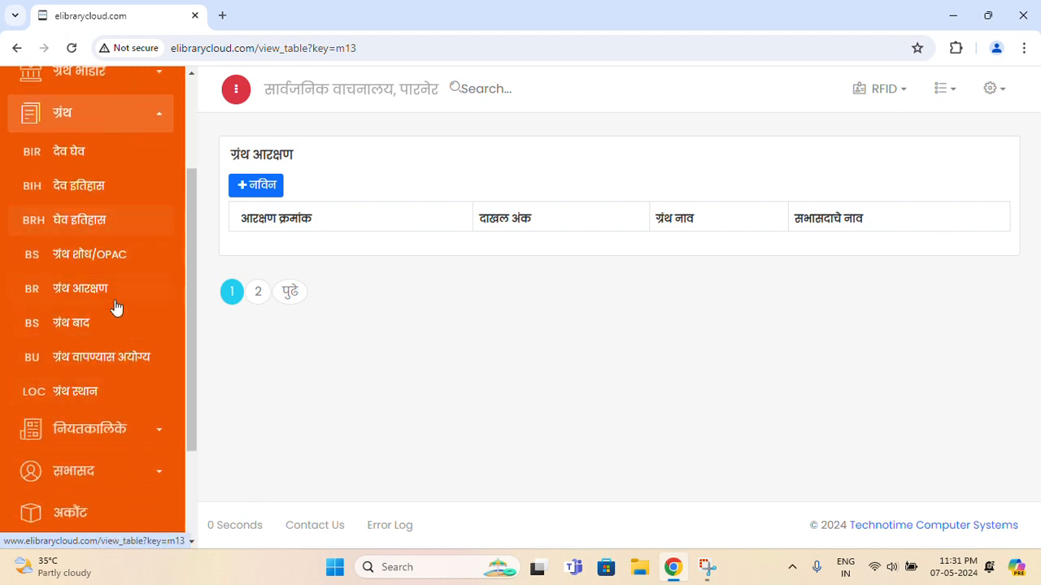
left_click(119, 364)
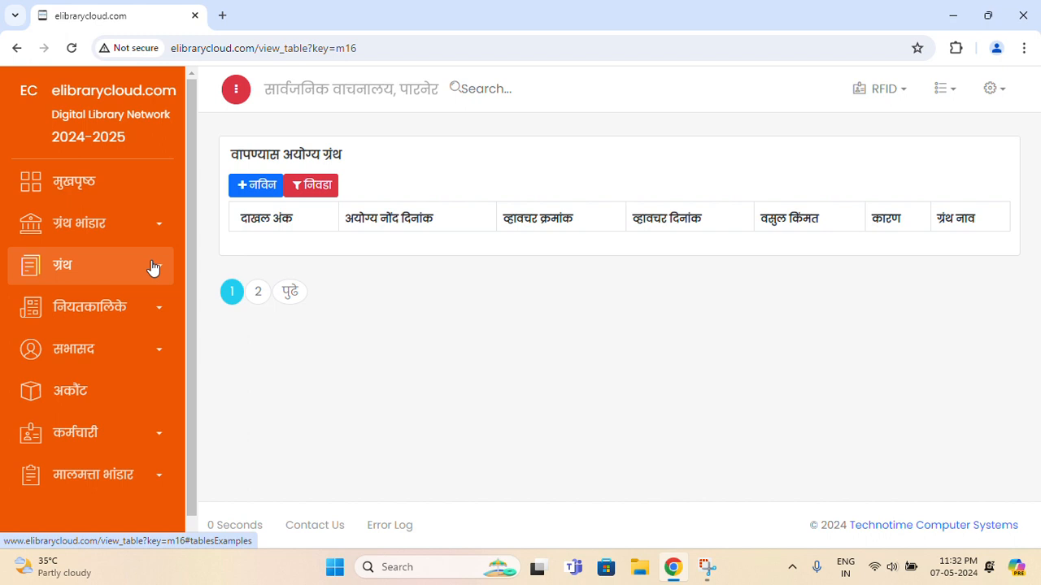
Open नियतकालिक भांडार and scroll through the periodical cards
left_click(144, 317)
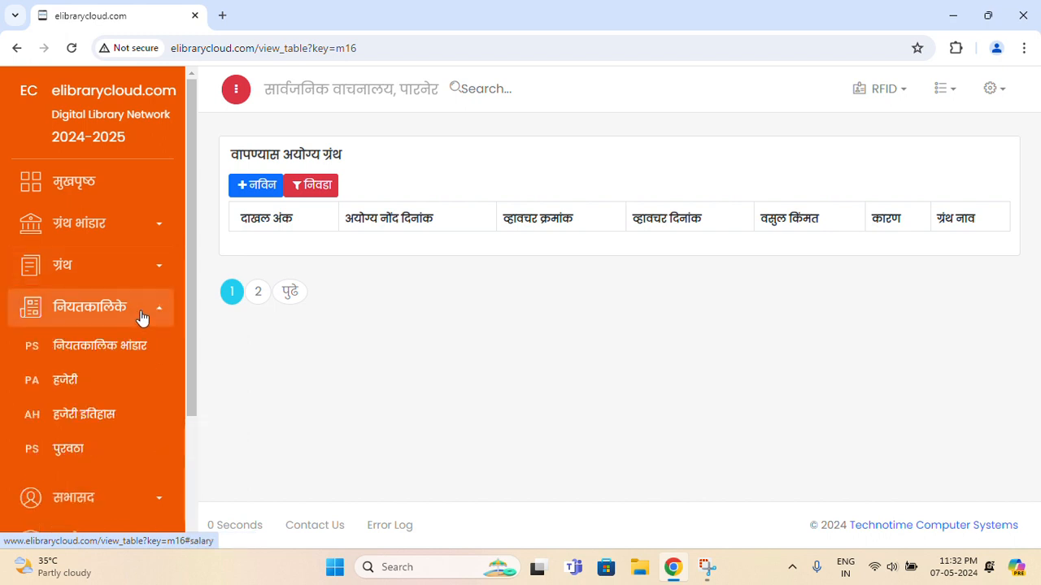
scroll(139, 358, "down", 2)
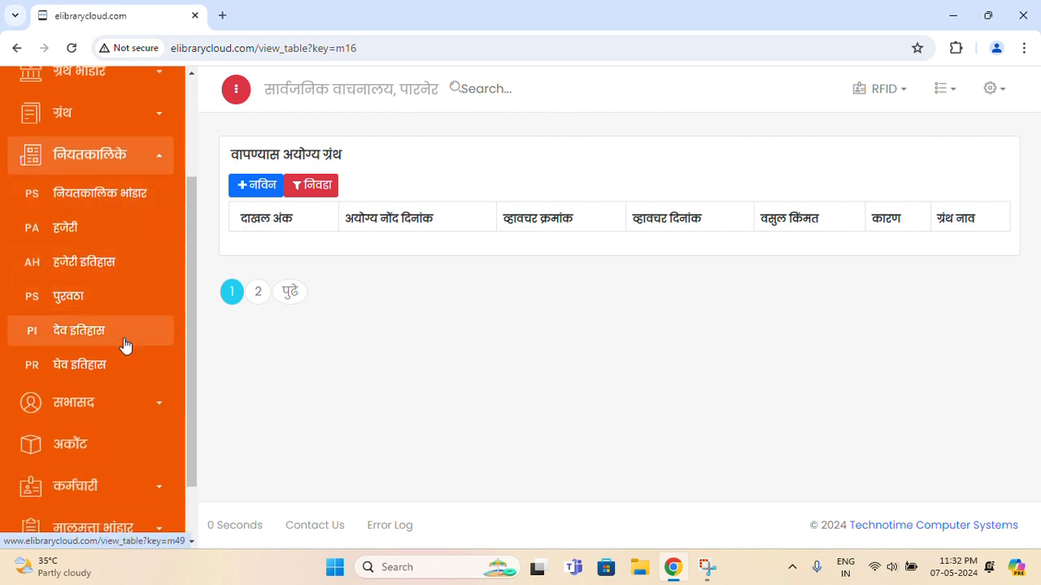
left_click(130, 202)
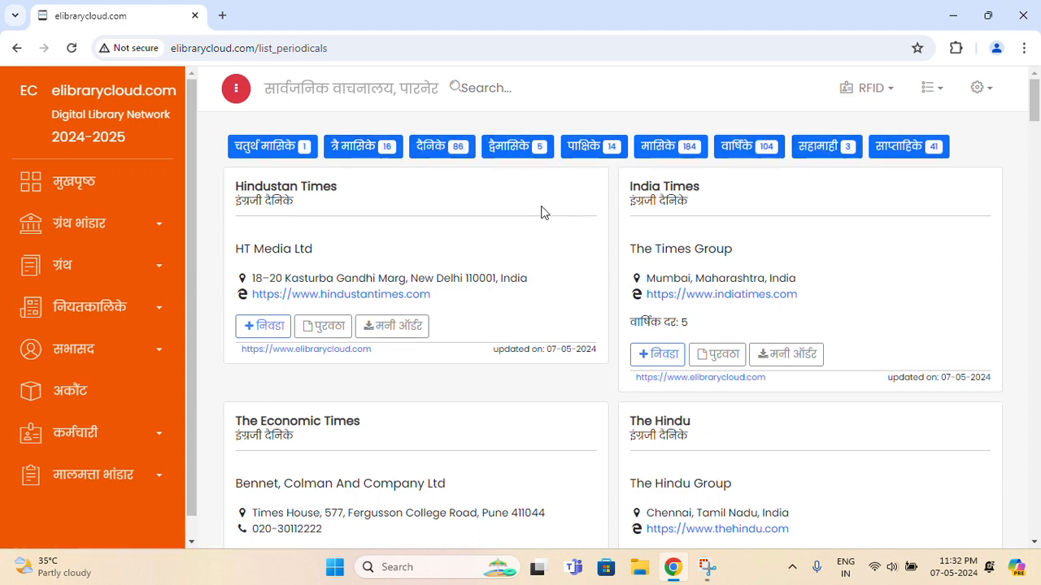
scroll(544, 212, "down", 5)
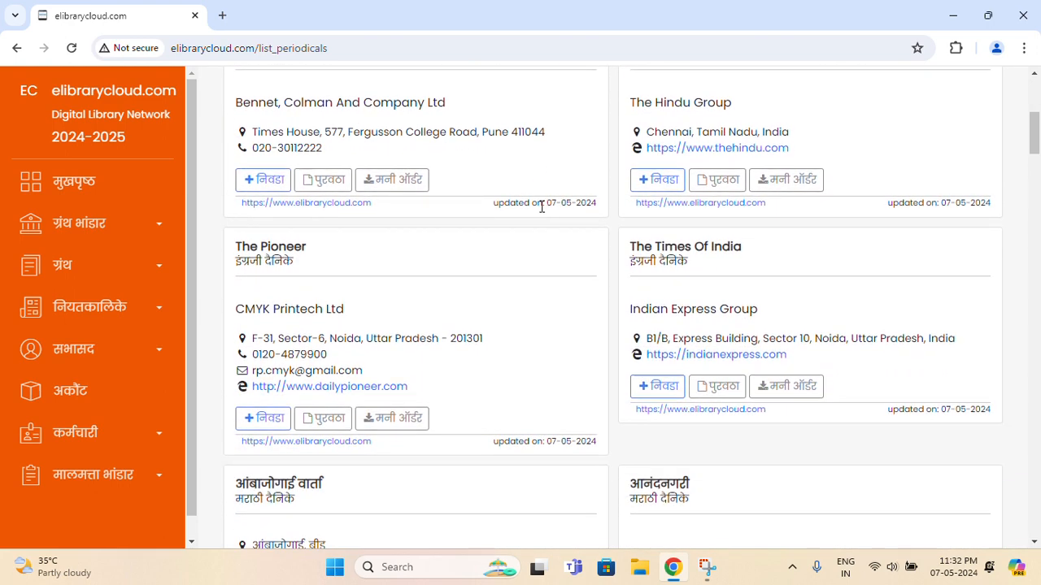
scroll(542, 208, "down", 5)
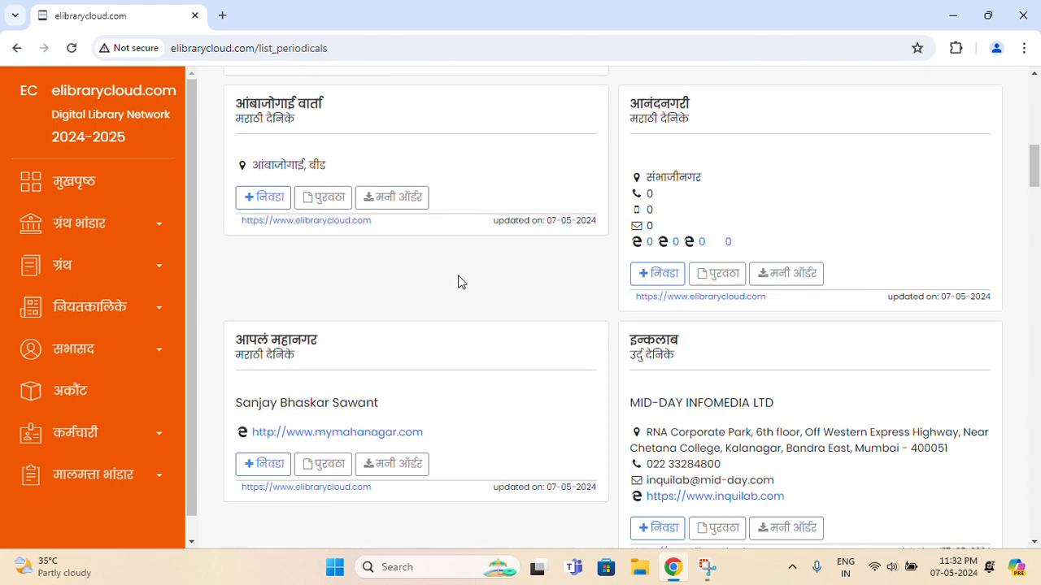
scroll(464, 273, "down", 2)
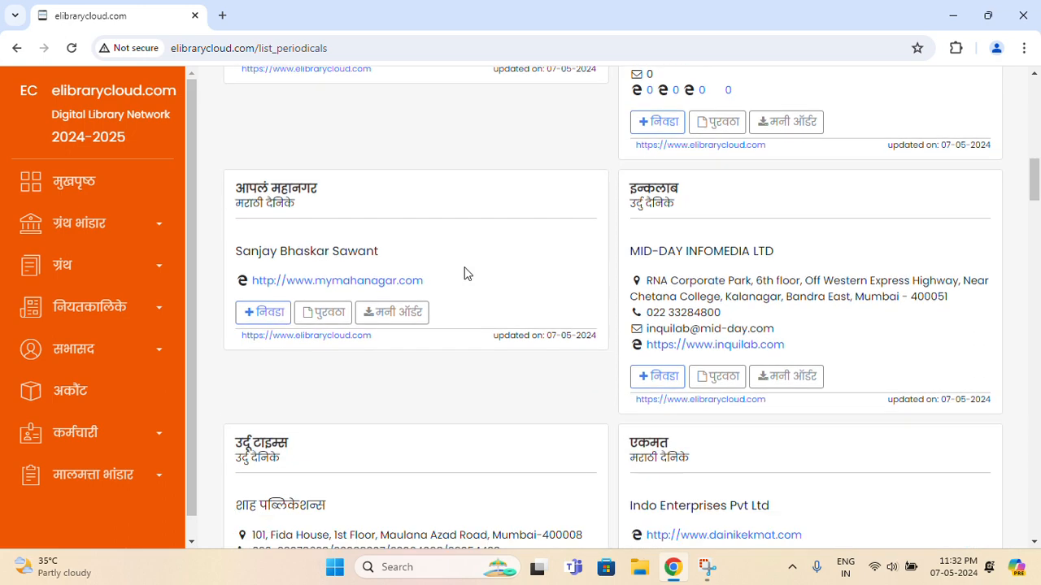
scroll(466, 269, "up", 12)
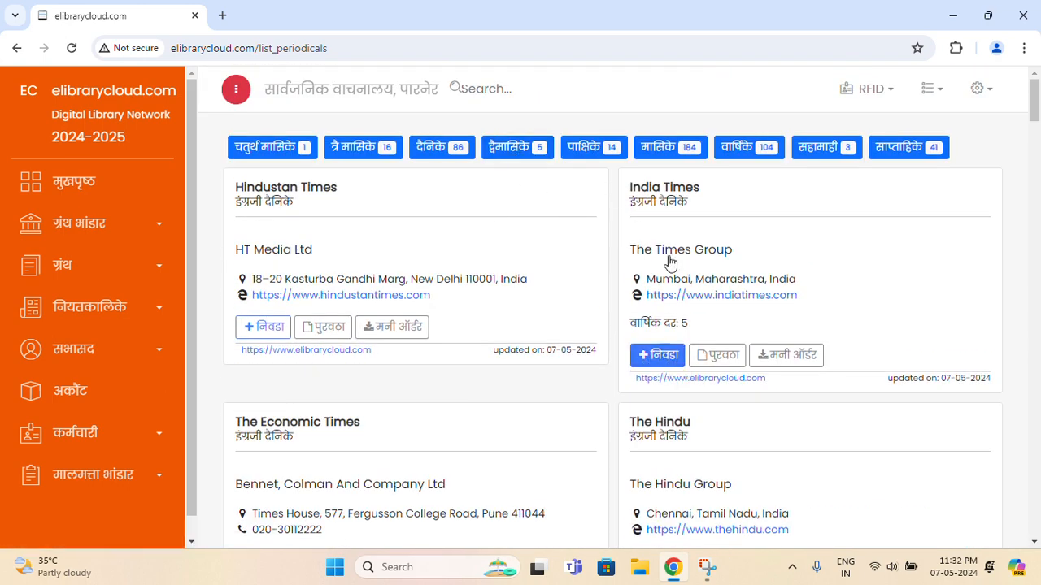
Filter the periodicals to मासिके (184), showing Electronics For You and Investors India
left_click(665, 149)
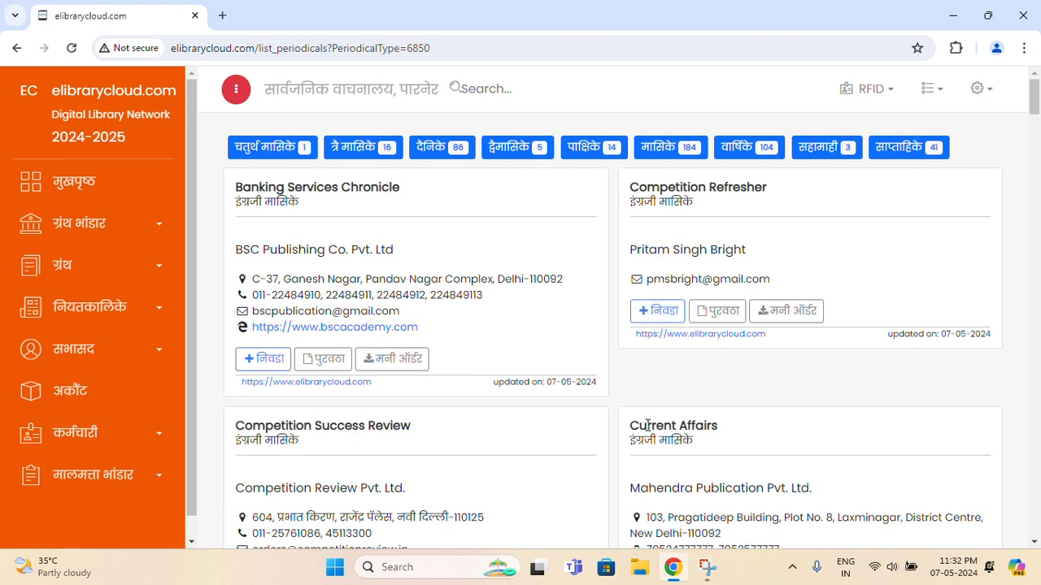
scroll(603, 389, "down", 4)
scroll(607, 373, "down", 4)
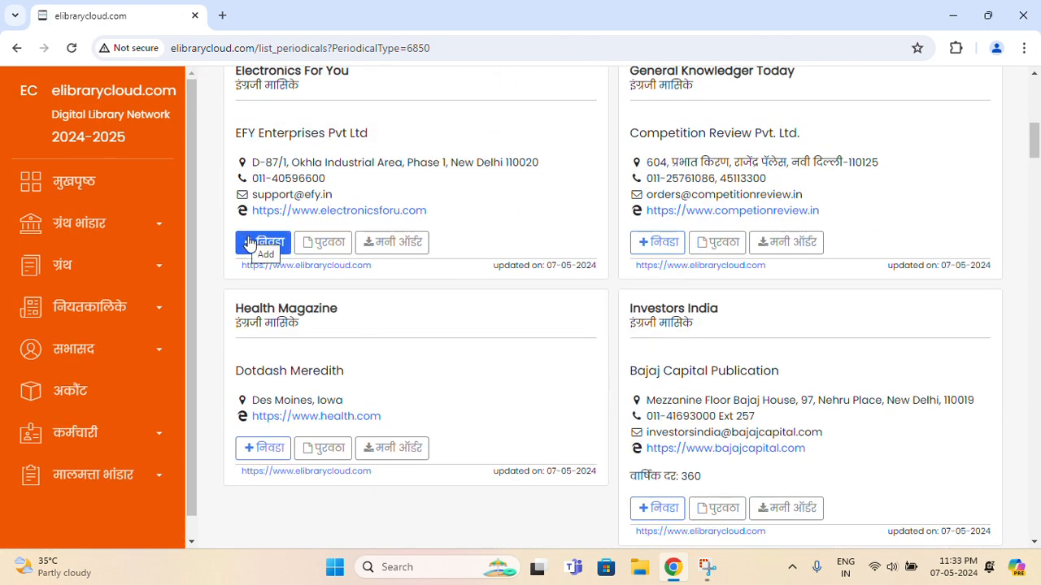
Open the Investors India order form and select its per-issue rate and copies fields
left_click(657, 508)
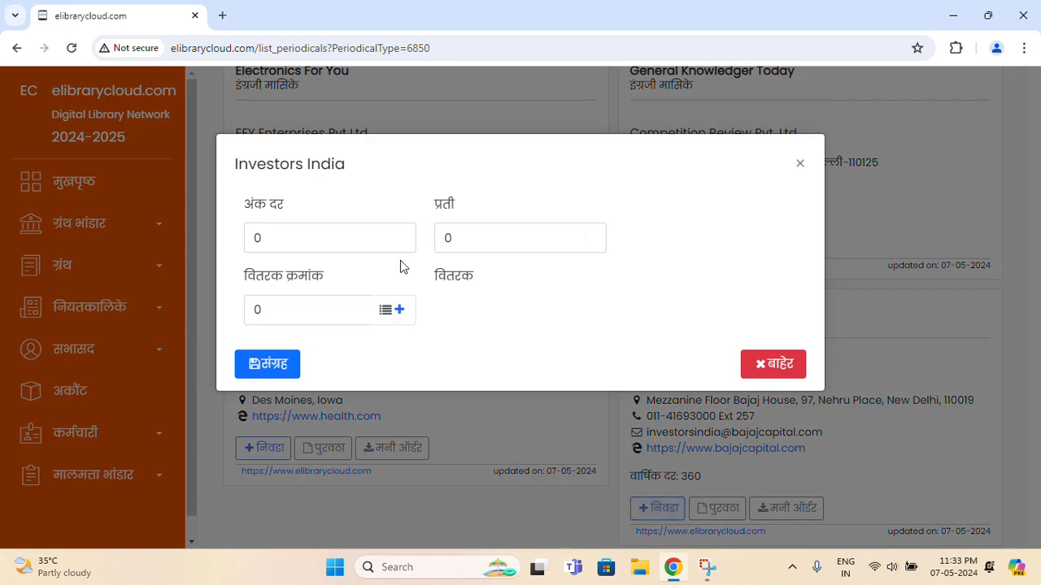
left_click(333, 233)
left_click(484, 234)
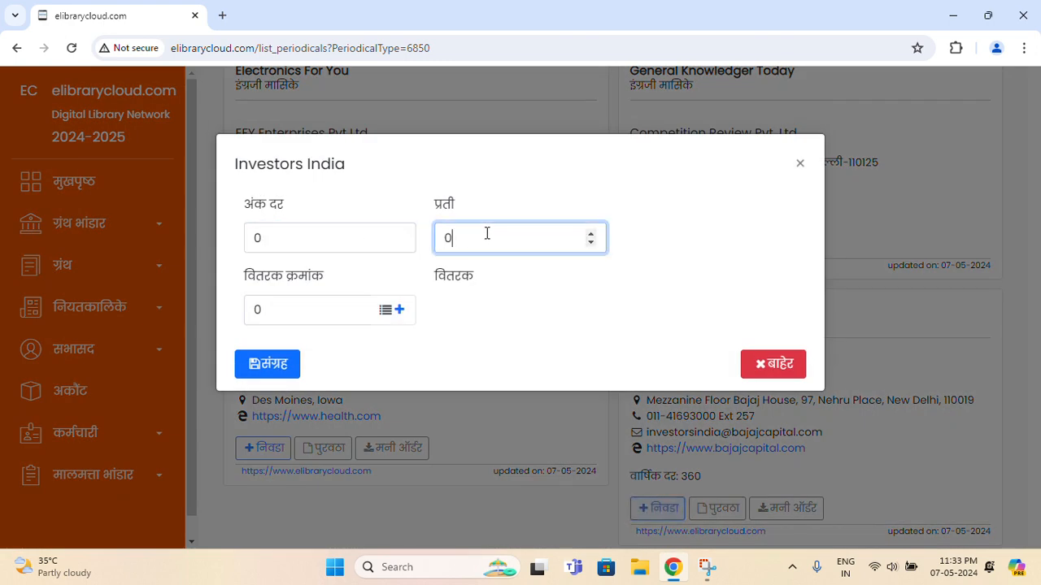
double_click(461, 240)
Download the money order 'मासिके Investors India.pdf' and keep it despite the warning
left_click(540, 410)
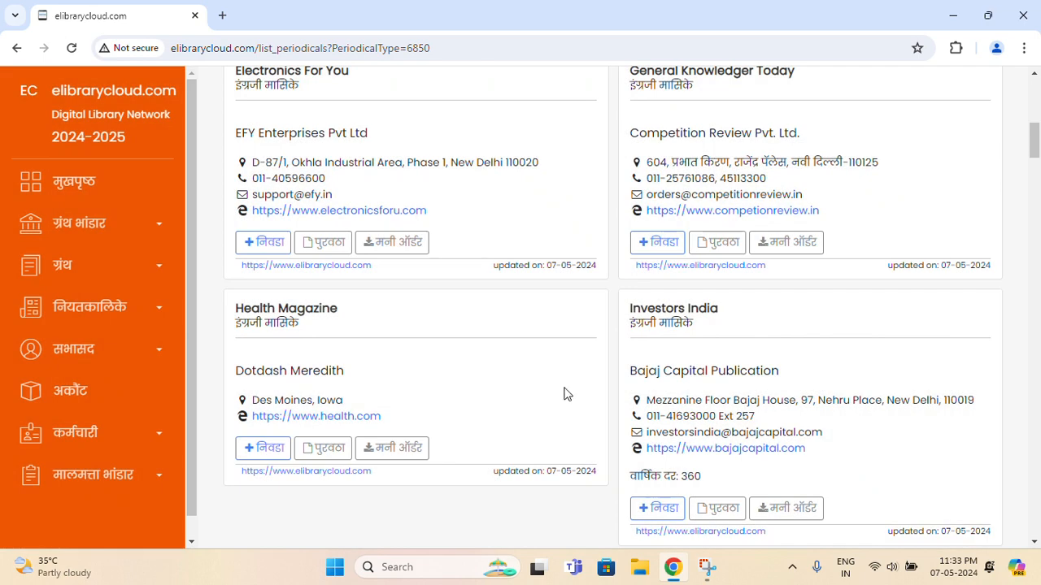
scroll(565, 394, "down", 1)
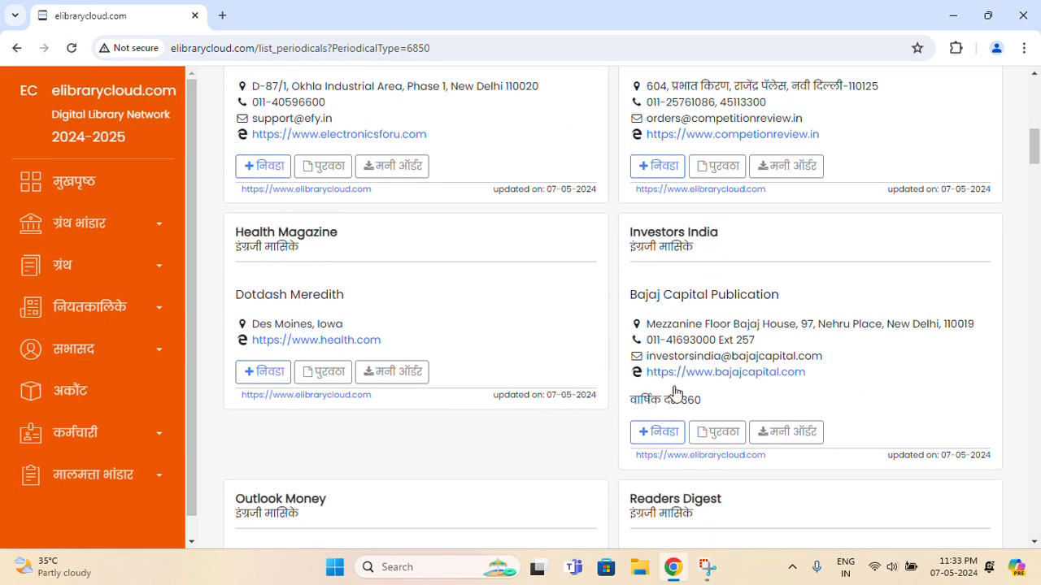
left_click(768, 436)
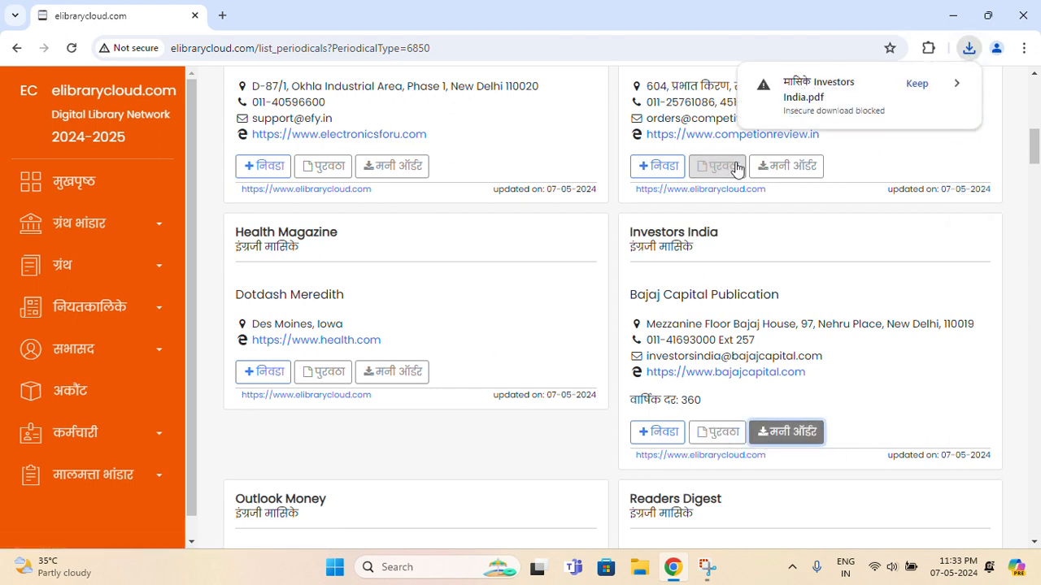
left_click(917, 85)
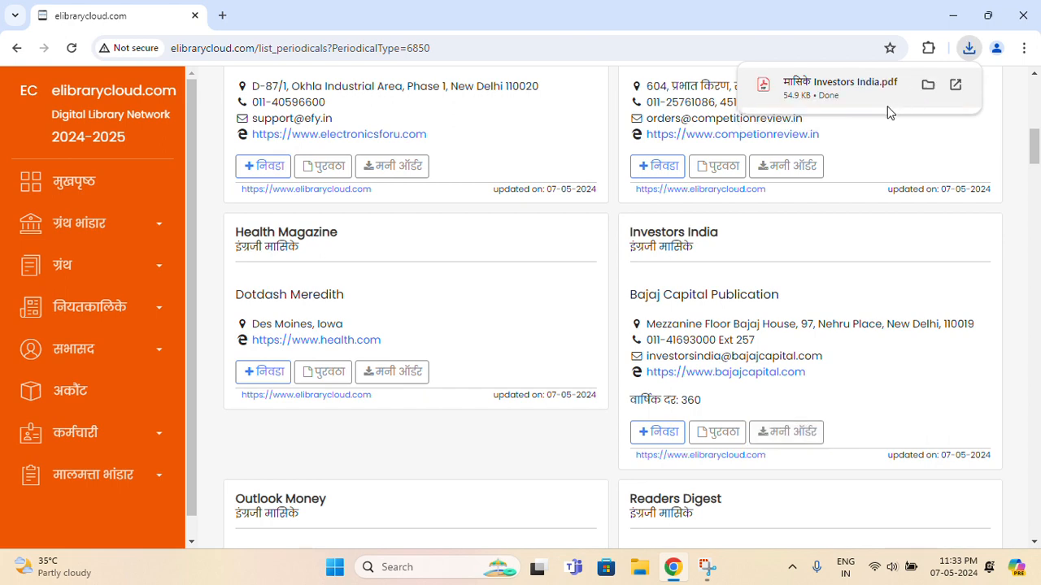
Open the downloaded eMO PDF and zoom it to 125%
left_click(831, 97)
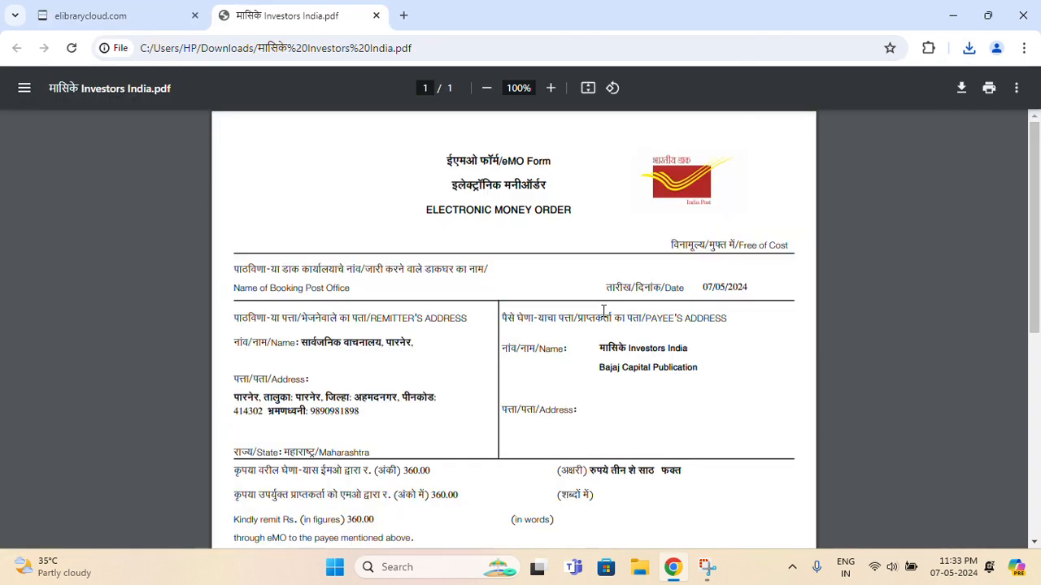
left_click(550, 88)
left_click(551, 88)
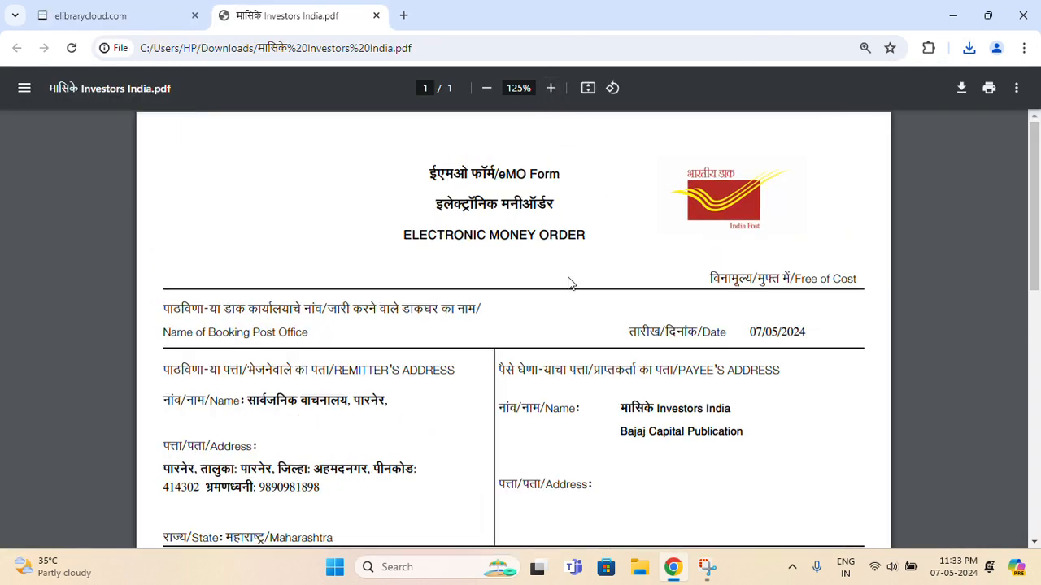
scroll(568, 283, "down", 2)
scroll(568, 283, "up", 1)
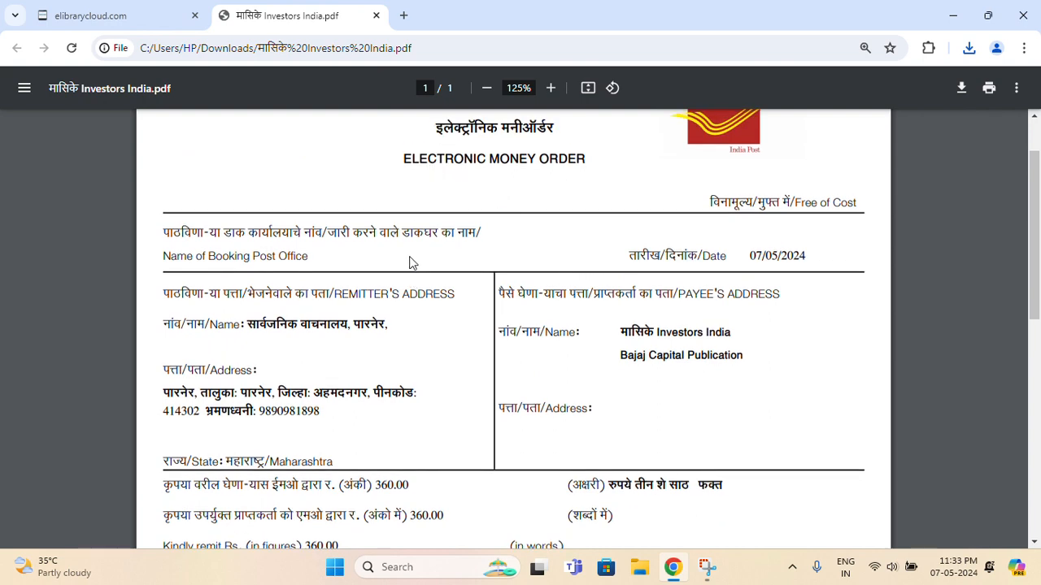
scroll(410, 260, "up", 1)
scroll(412, 262, "down", 1)
left_click_drag(260, 325, 329, 324)
scroll(330, 325, "down", 2)
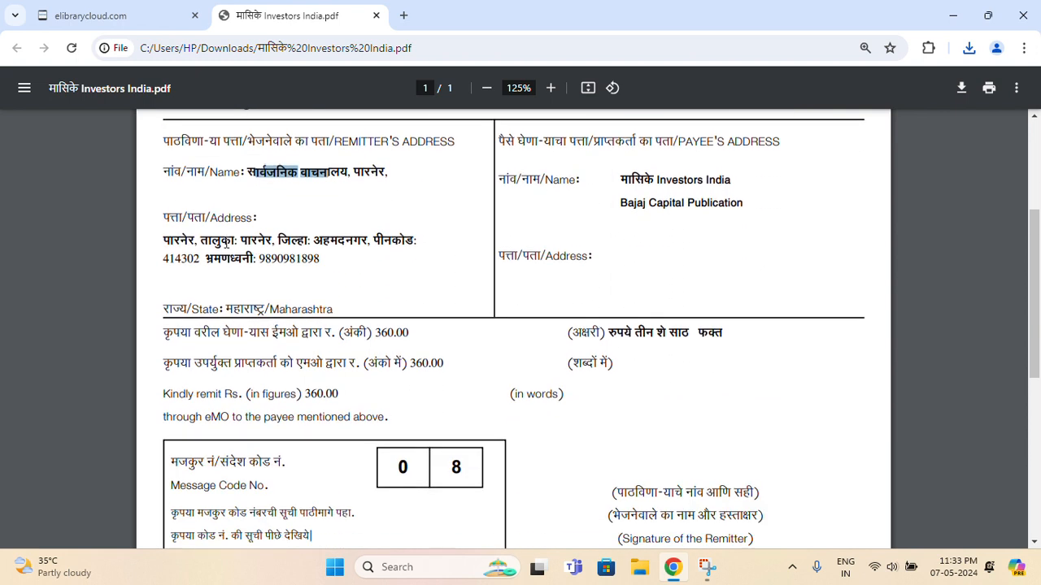
left_click(312, 536)
Read the remitter's address and payee details, Investors India and Bajaj Capital
left_click_drag(205, 237, 316, 241)
left_click_drag(205, 258, 238, 259)
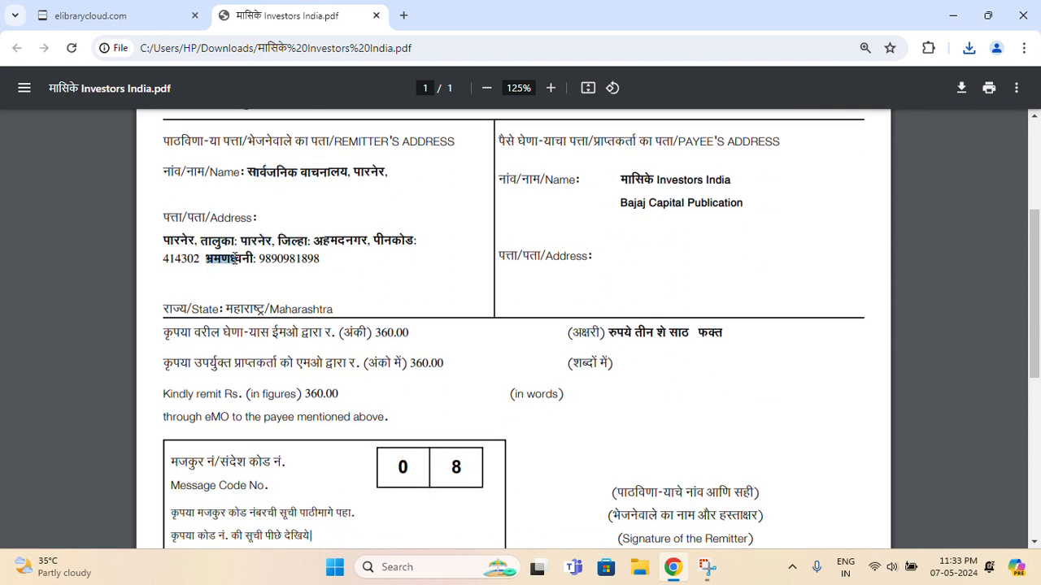
left_click(232, 239)
left_click_drag(651, 182, 691, 184)
left_click_drag(621, 203, 684, 204)
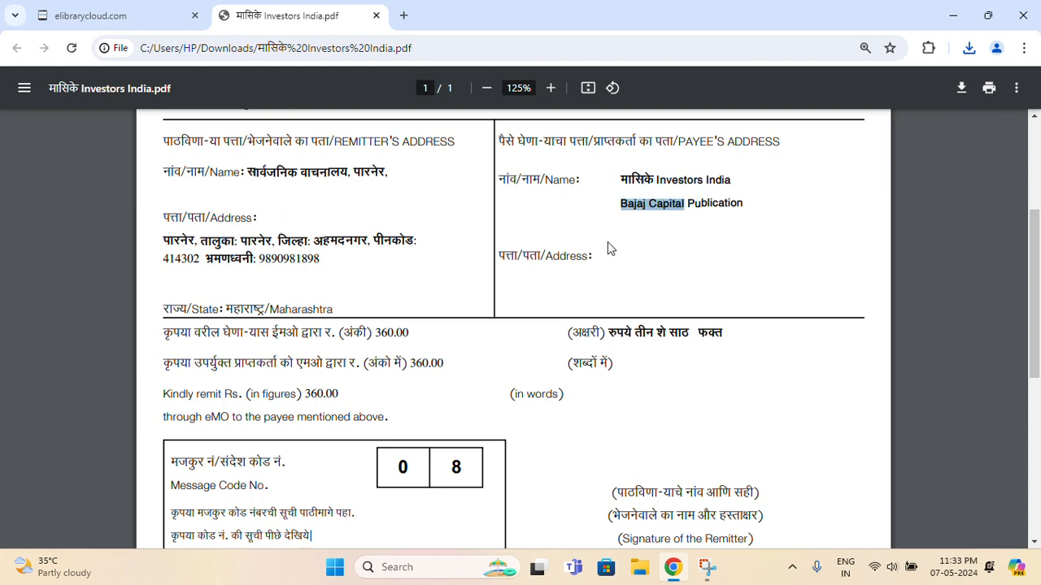
left_click_drag(568, 256, 602, 265)
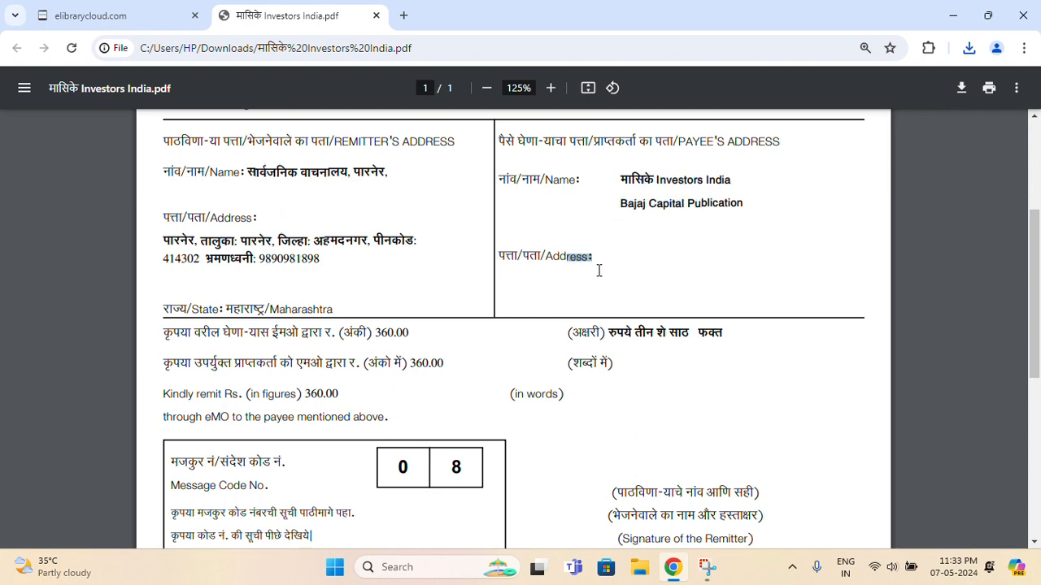
Check the amount in words, the 18.00 commission and 378.00 total
scroll(599, 271, "down", 2)
left_click_drag(627, 182, 682, 182)
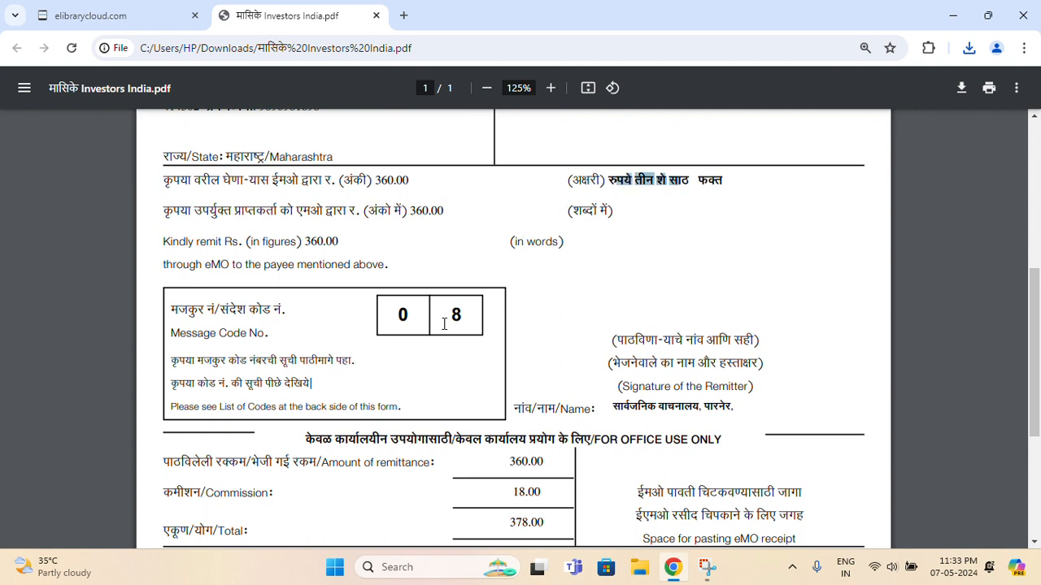
scroll(443, 324, "down", 3)
left_click_drag(514, 261, 533, 257)
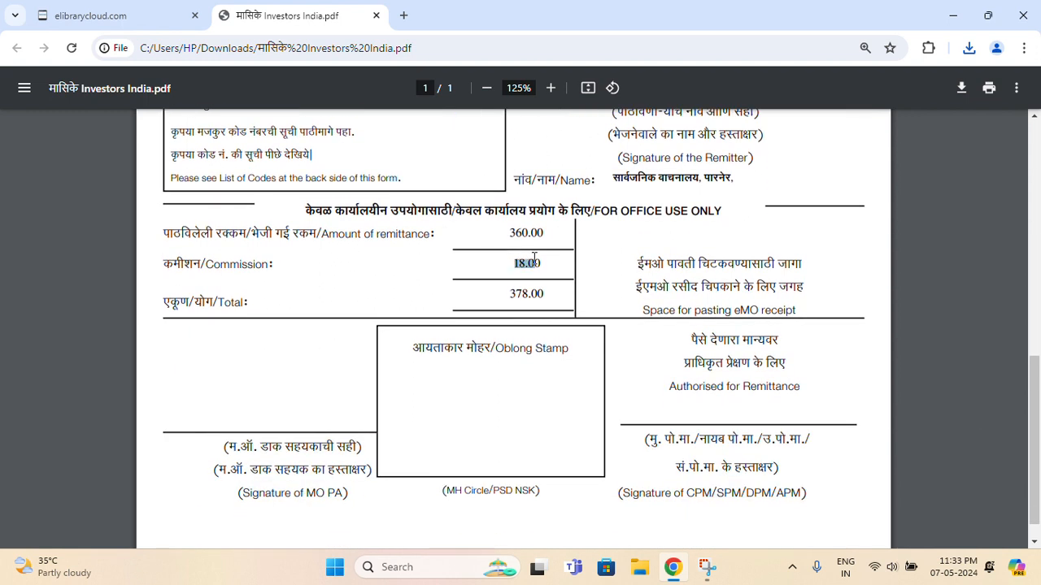
left_click_drag(509, 294, 538, 288)
left_click(548, 294)
Review the remitter's name and signature caption at the bottom of the form
scroll(605, 325, "up", 2)
left_click_drag(614, 330, 732, 329)
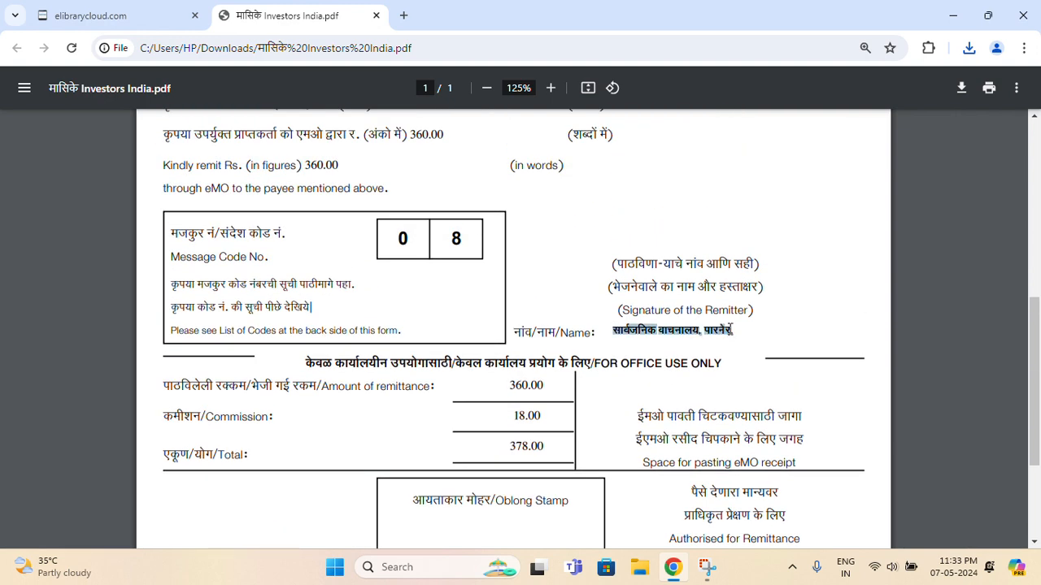
left_click_drag(613, 261, 707, 293)
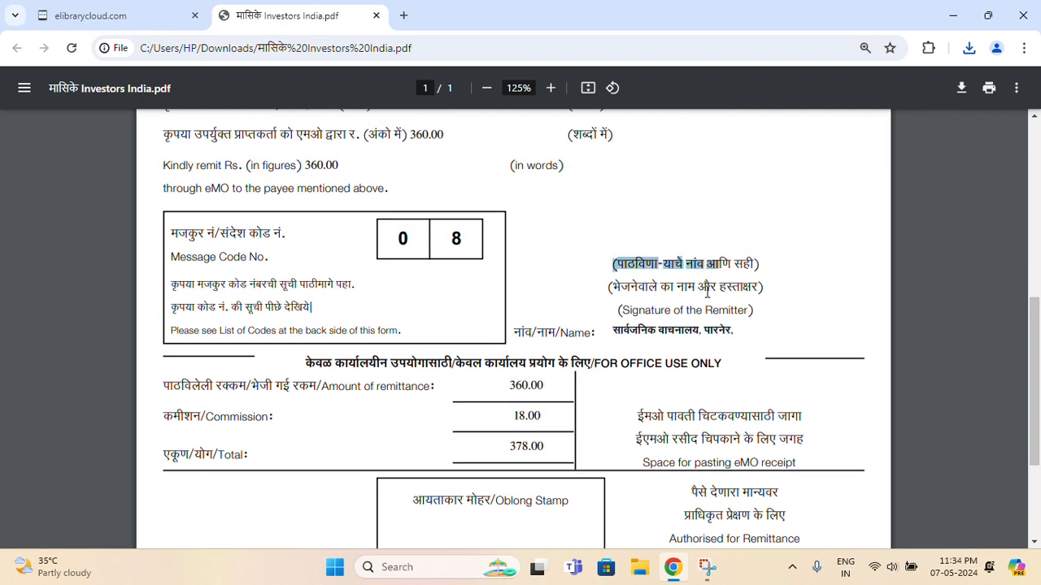
scroll(706, 346, "down", 3)
scroll(704, 347, "up", 7)
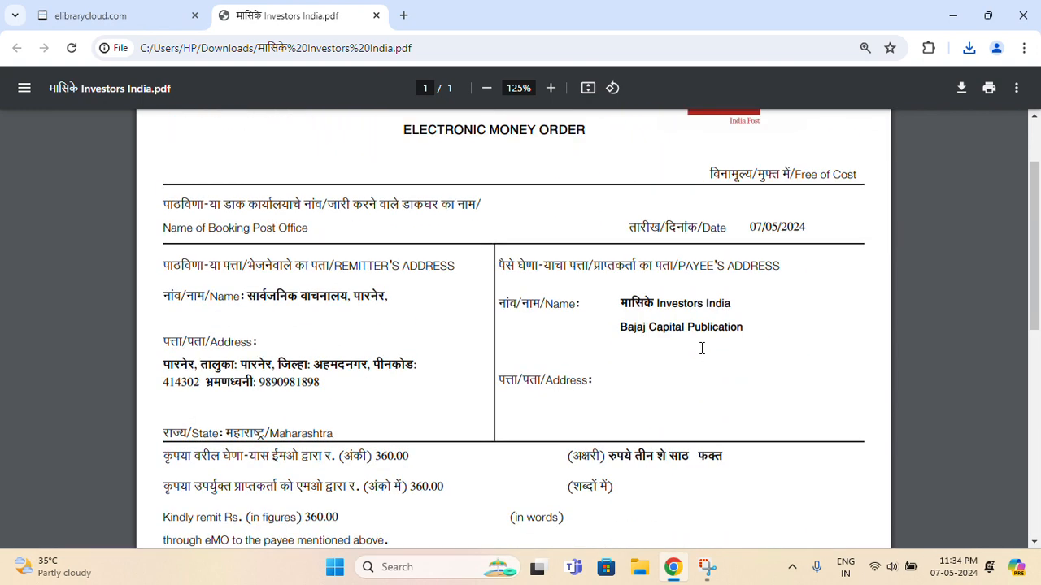
scroll(702, 348, "up", 1)
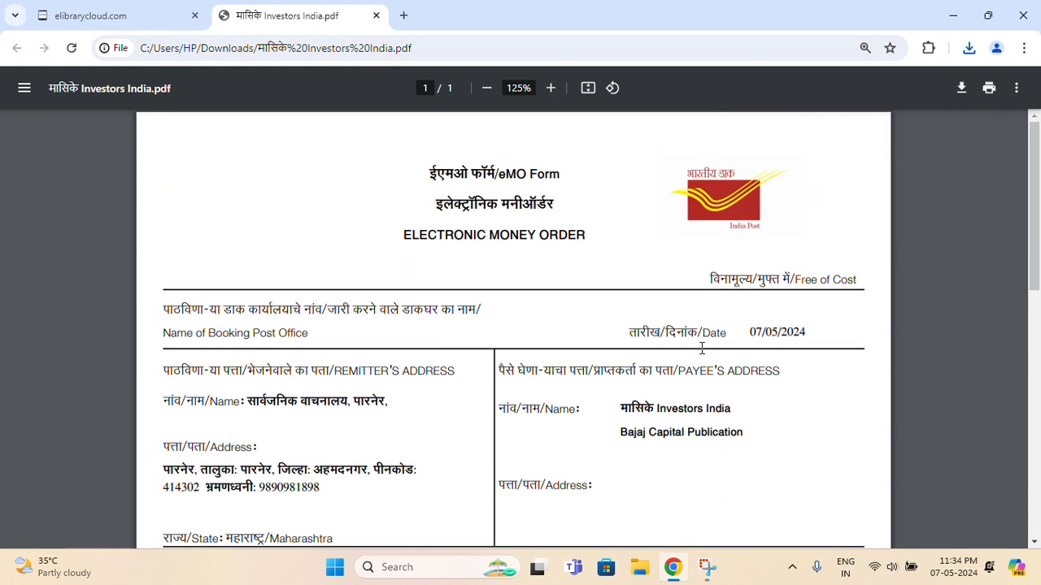
Load the नियतकालिके हजेरी list for दैनिके (daily periodicals) for 07-05-2024
left_click(376, 15)
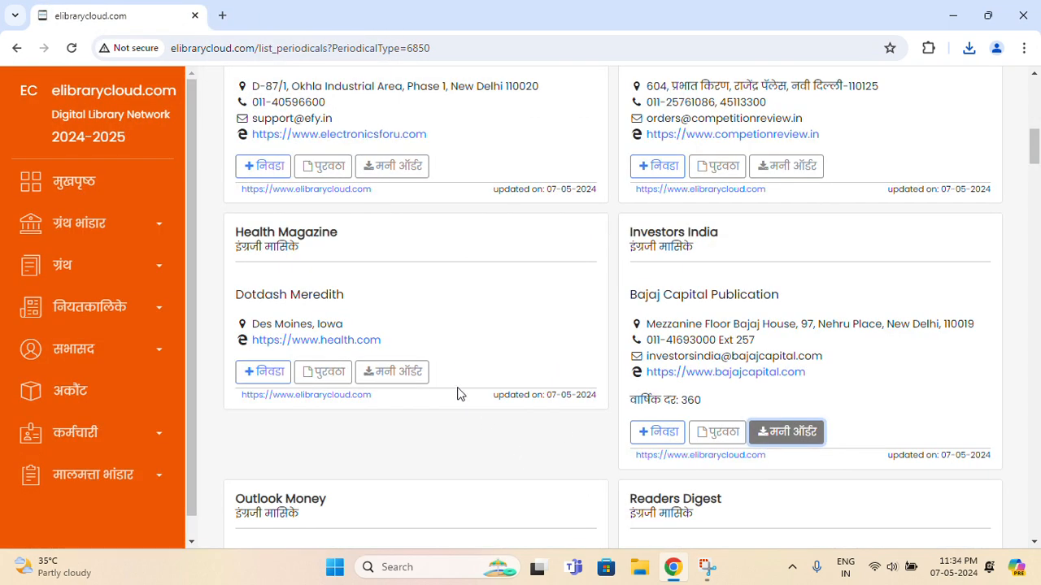
left_click(109, 318)
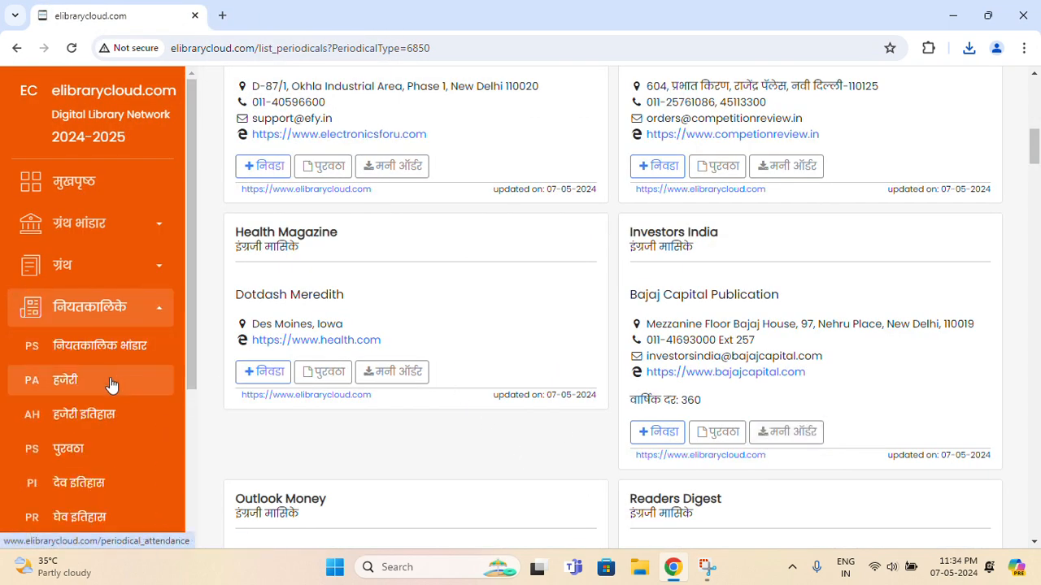
left_click(112, 385)
left_click(363, 235)
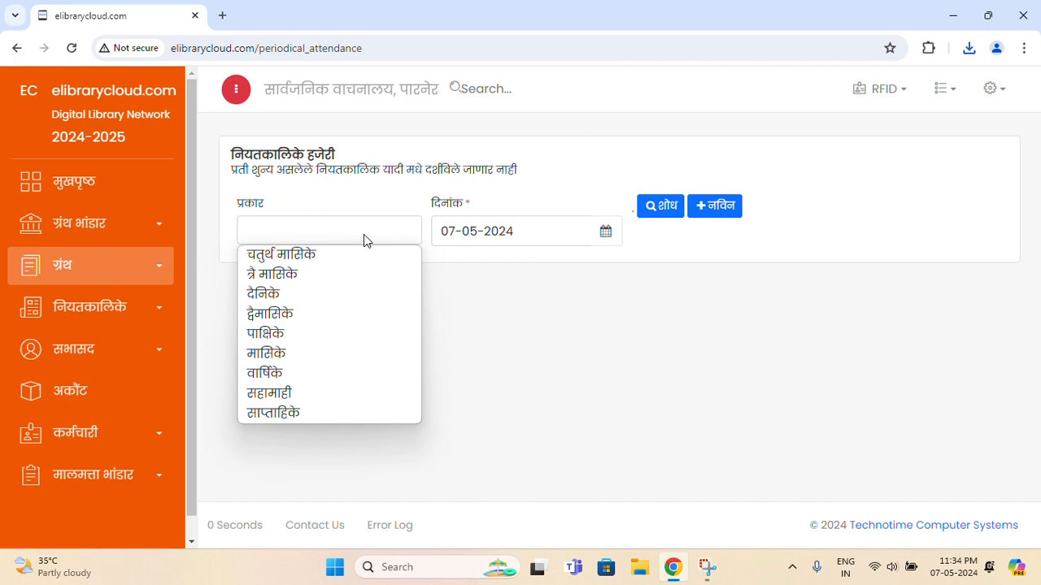
left_click(309, 301)
left_click(677, 213)
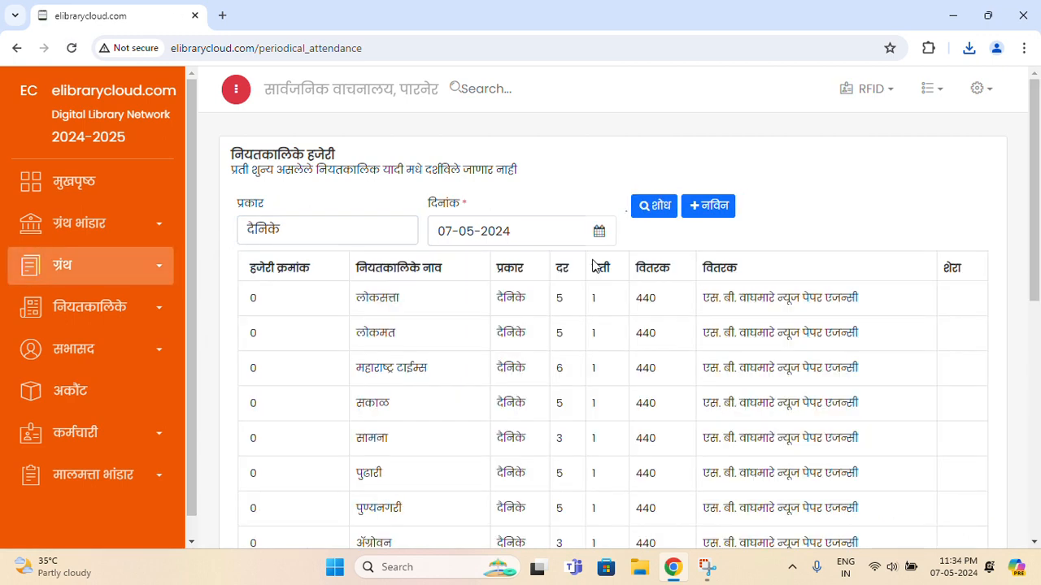
Change the लोकसत्ता rate from 5 to 6
scroll(667, 280, "down", 1)
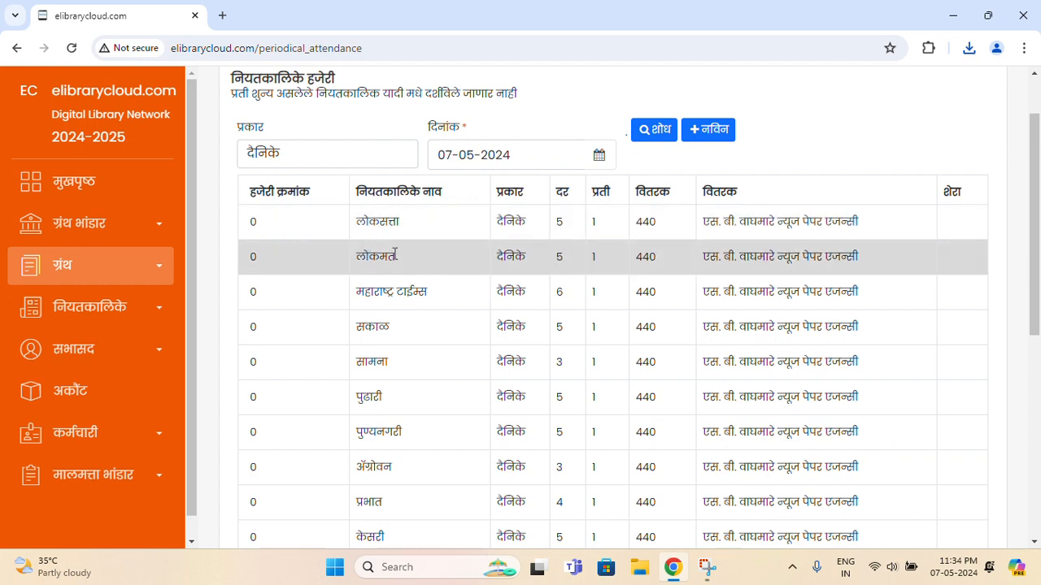
left_click_drag(1039, 176, 999, 190)
left_click(578, 212)
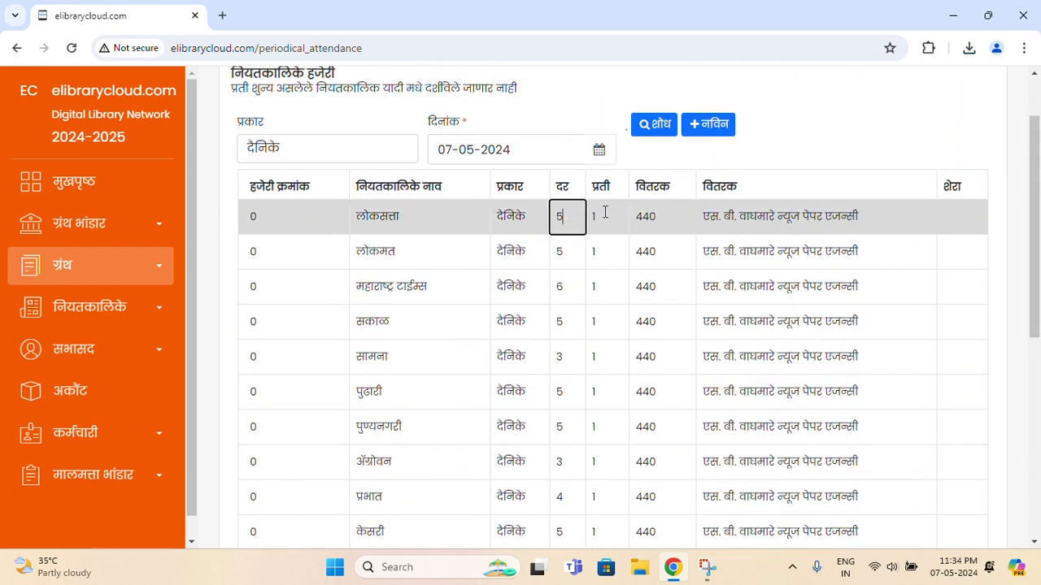
type("6")
Edit the लोकमत copies cell and scroll through the 16 daily newspapers
left_click(602, 253)
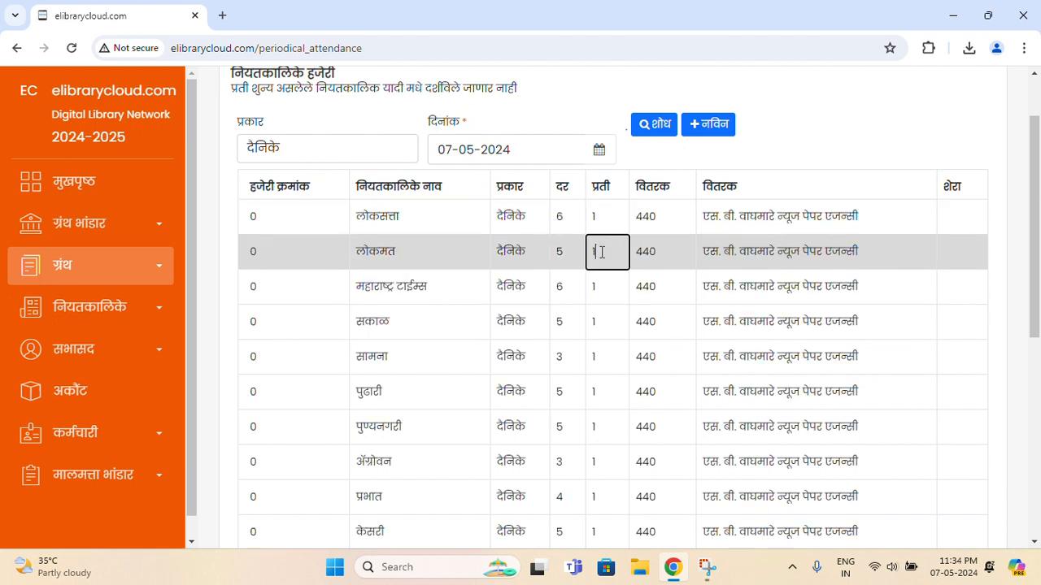
scroll(565, 280, "down", 1)
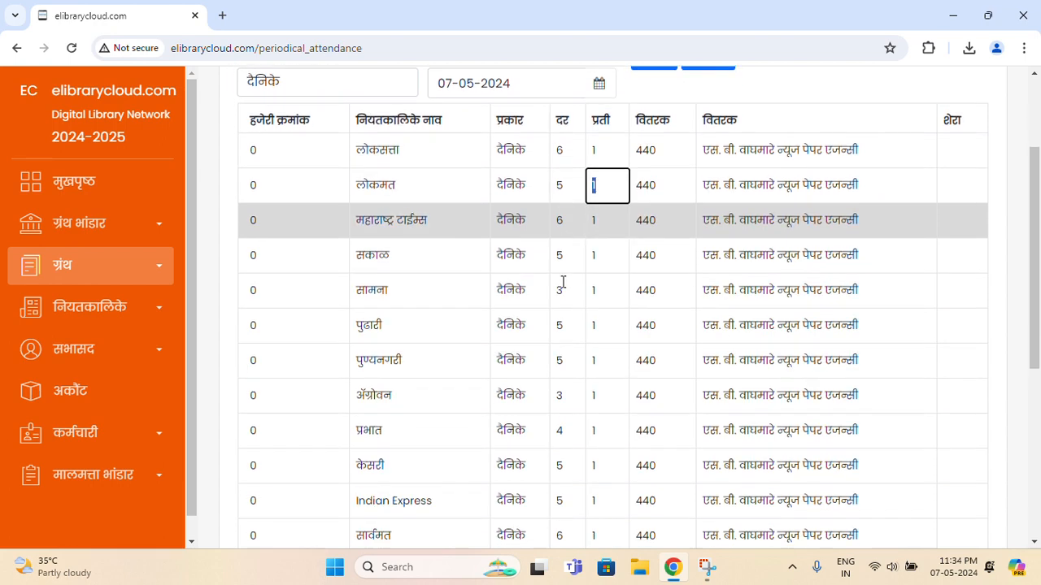
scroll(563, 282, "down", 1)
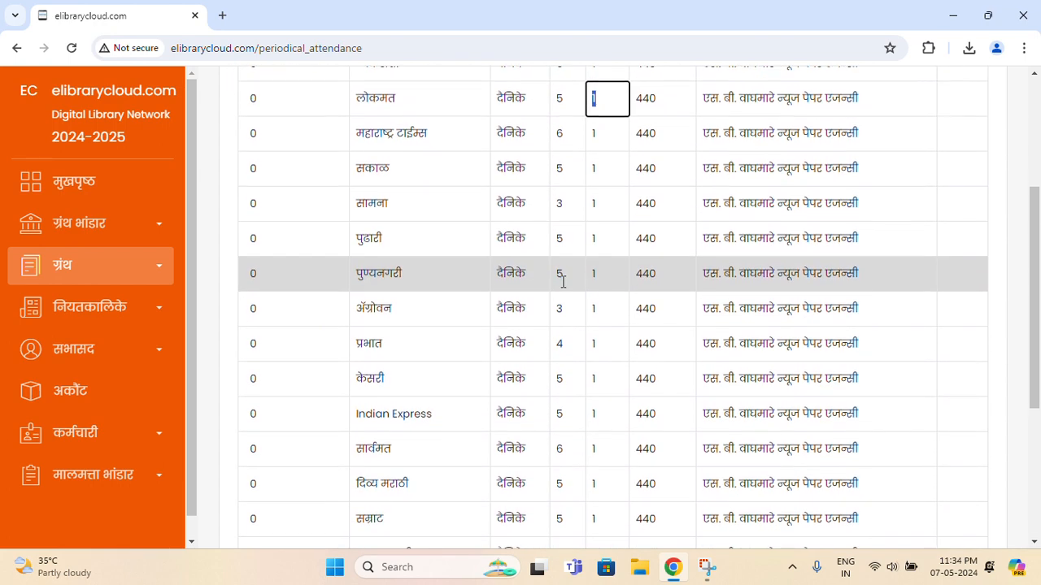
scroll(563, 281, "down", 3)
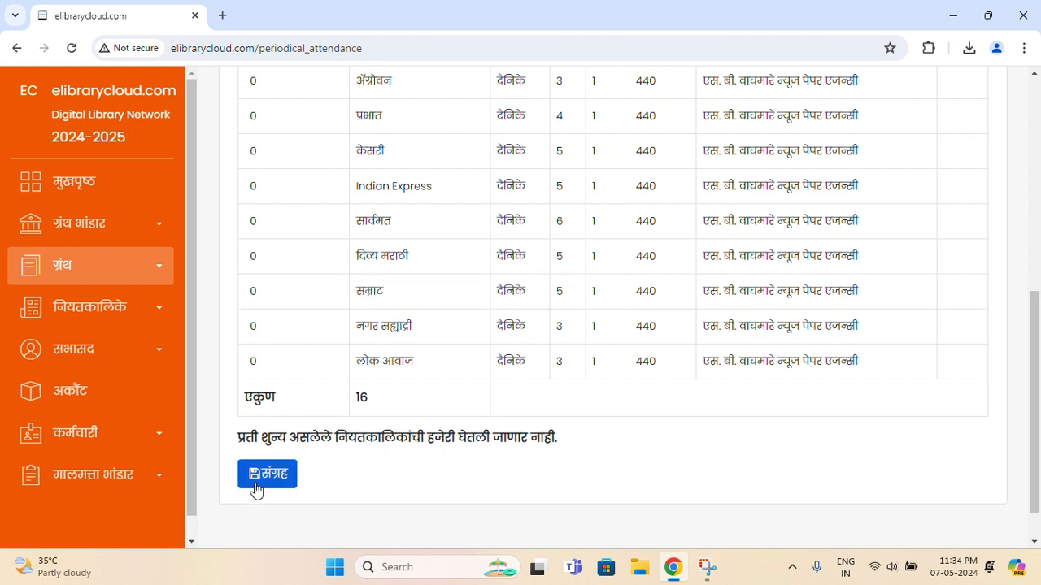
scroll(499, 393, "up", 1)
scroll(499, 393, "up", 5)
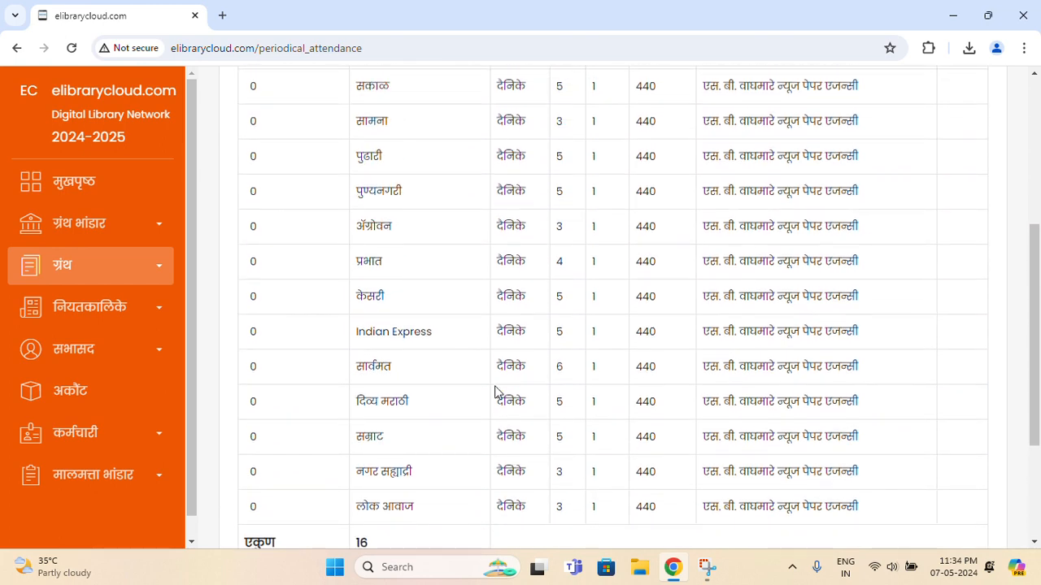
Finish the लोकमत edit, then view the supply list and हजेरी इतिहास attendance history
left_click(332, 344)
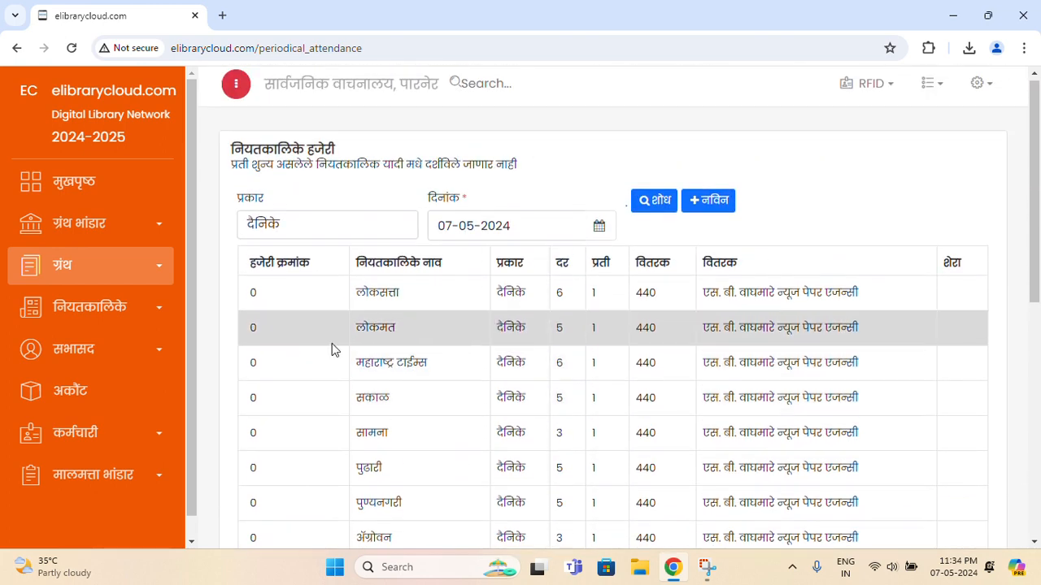
left_click(159, 317)
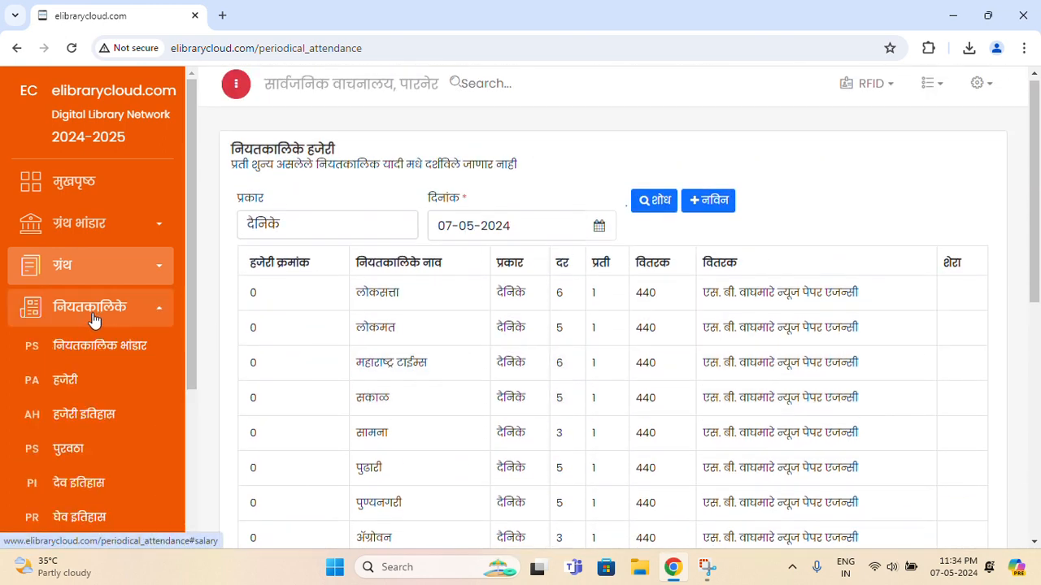
scroll(120, 396, "down", 2)
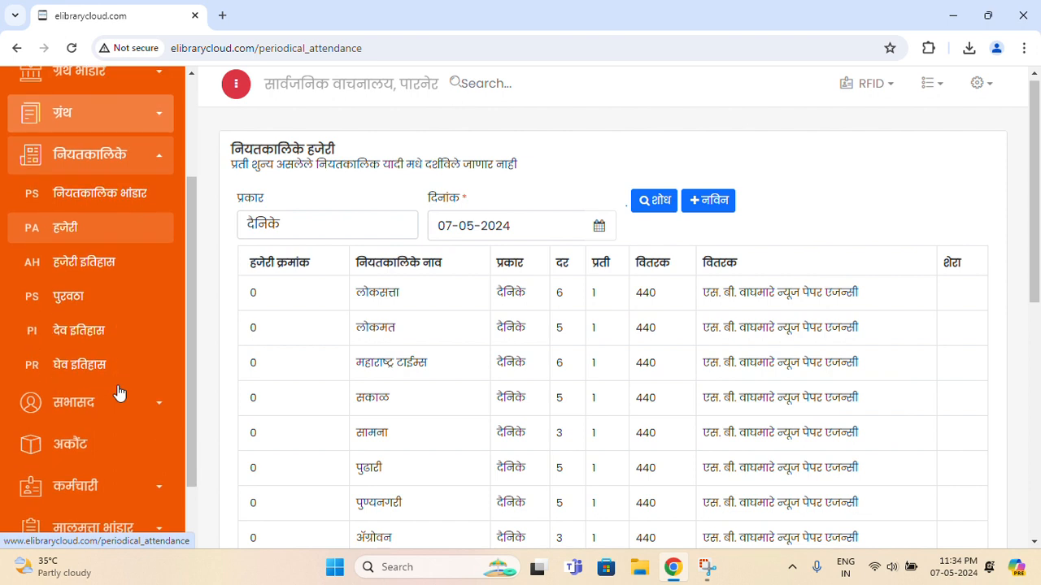
left_click(98, 306)
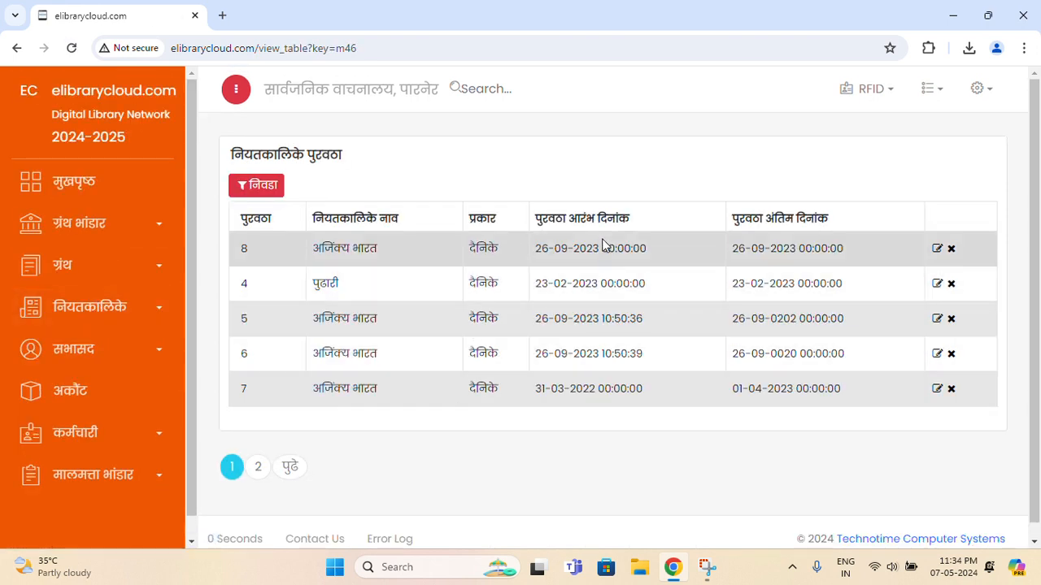
left_click(104, 303)
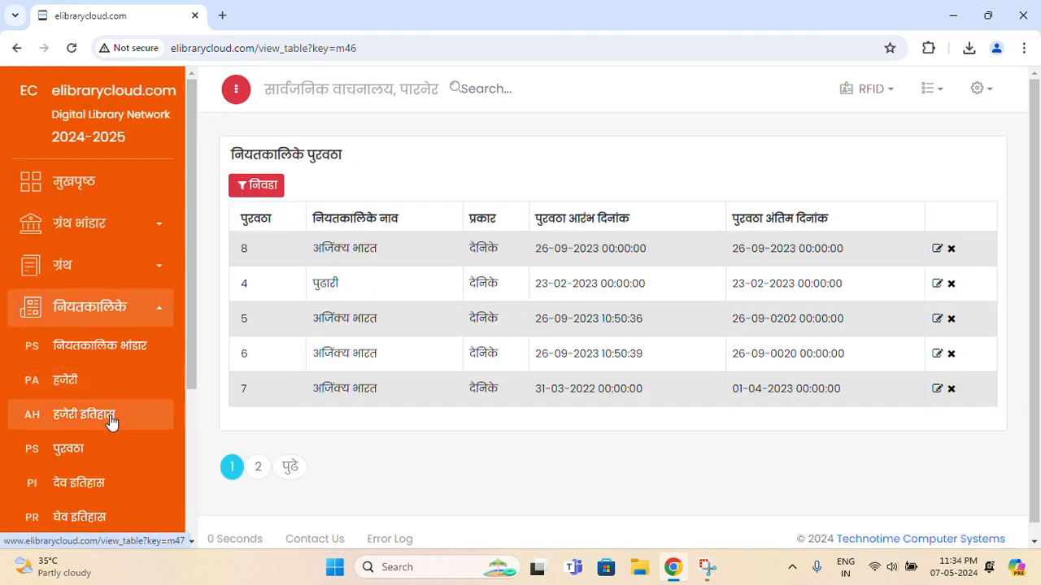
left_click(109, 417)
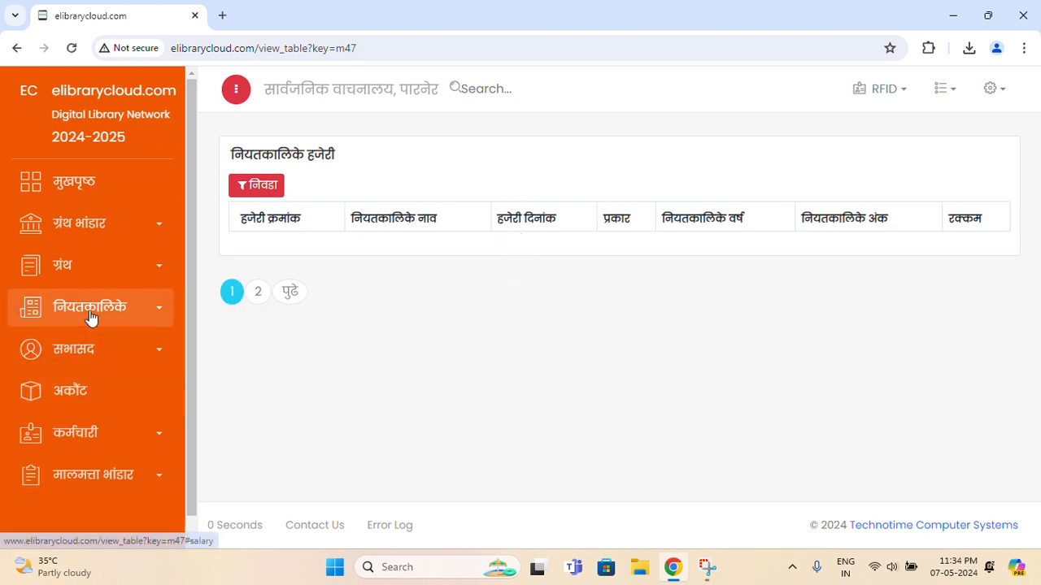
Open the periodical issue history (देव इतिहास)
left_click(122, 312)
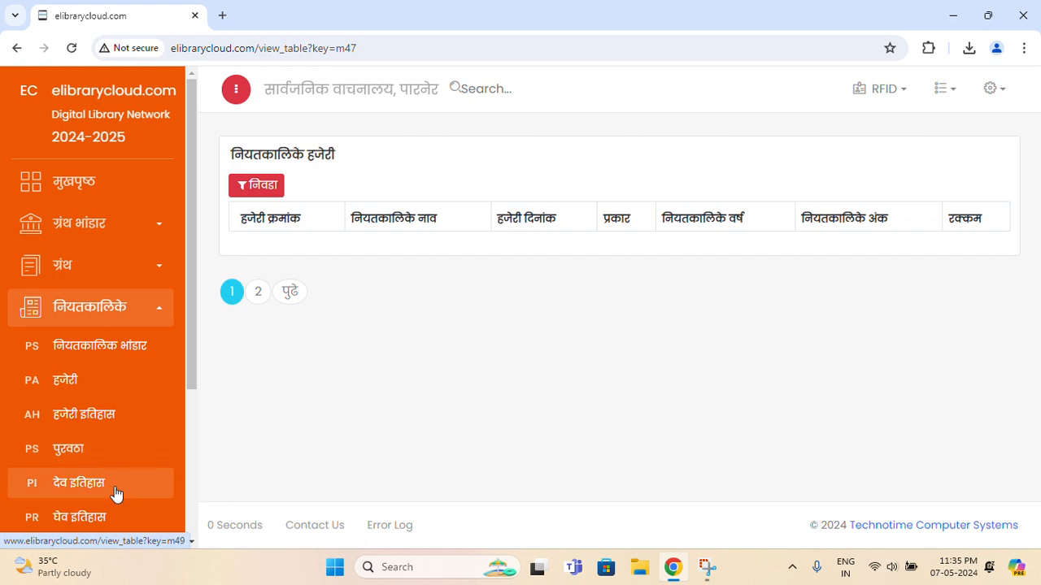
left_click(116, 487)
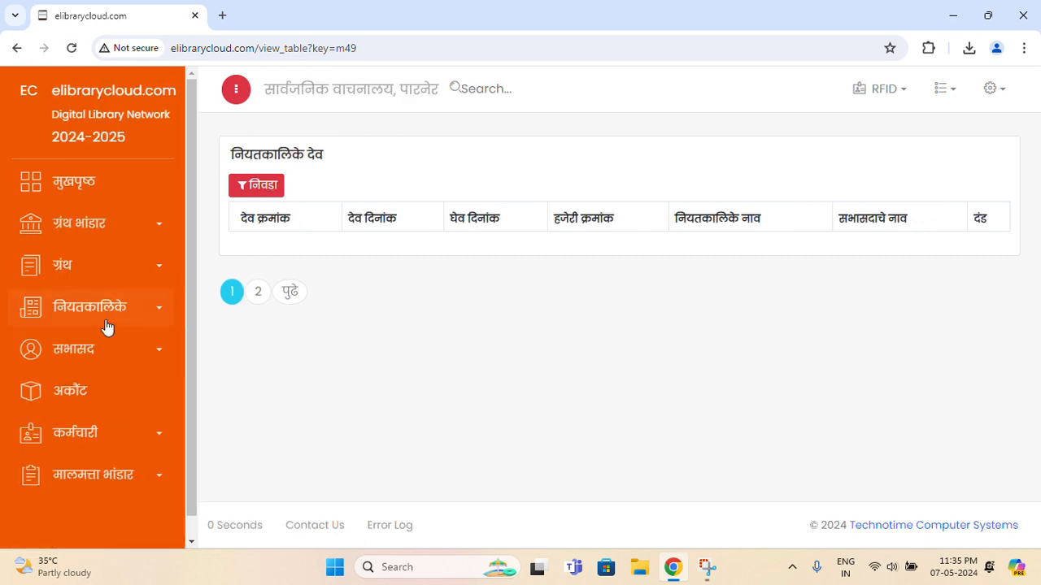
scroll(107, 328, "down", 1)
Open the periodical return history (घेव इतिहास), then expand the सभासद section
left_click(112, 293)
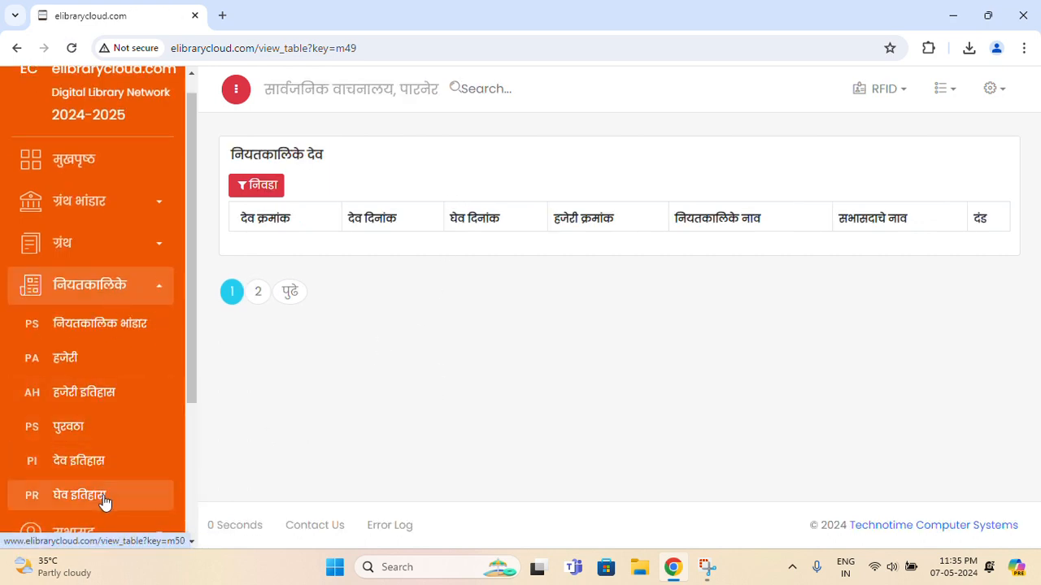
left_click(105, 498)
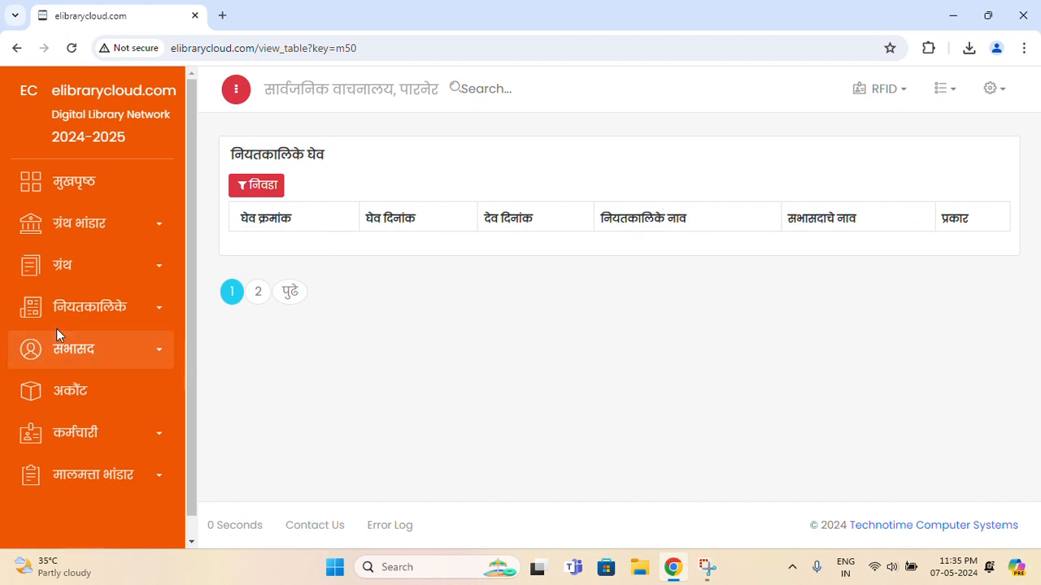
left_click(118, 358)
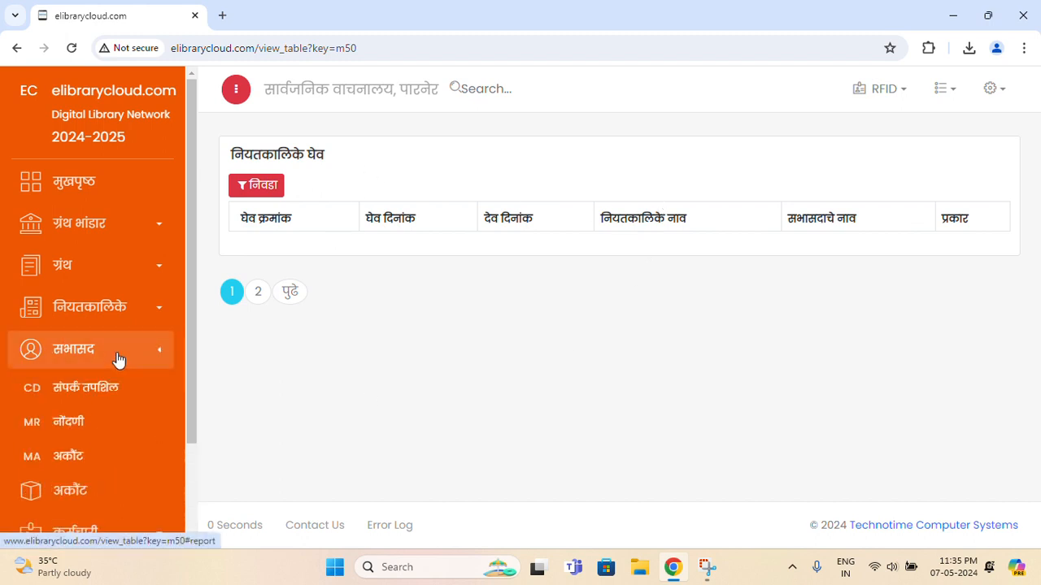
scroll(121, 395, "down", 2)
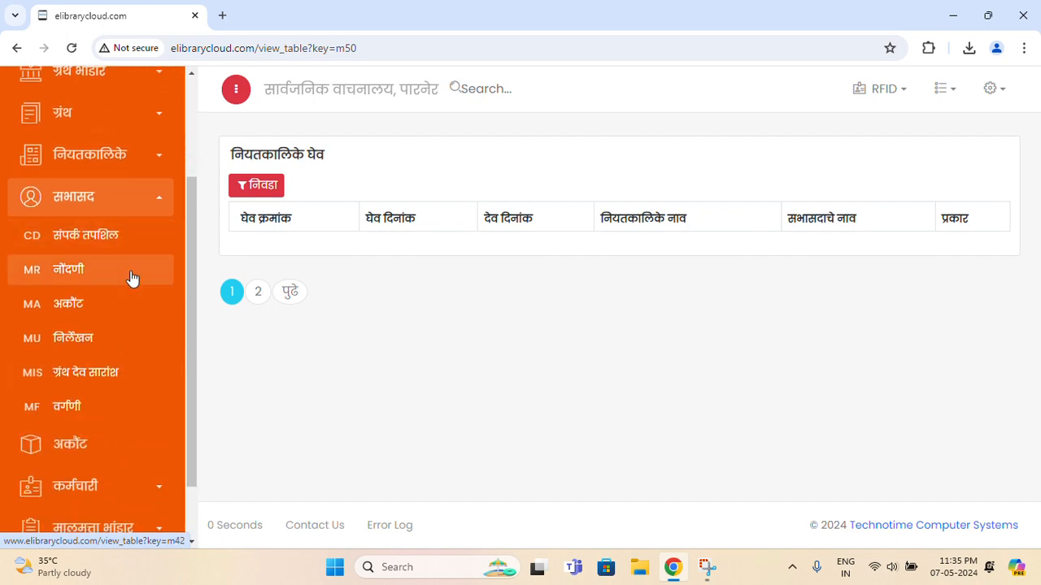
Scroll through the सभासद नोंदणी members register and open member 1's account details
left_click(137, 283)
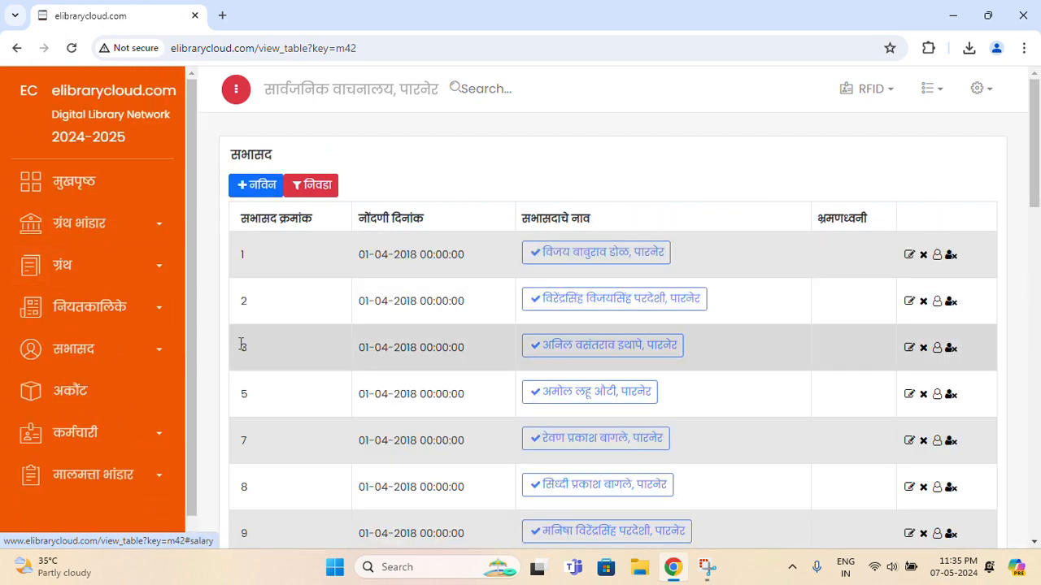
scroll(332, 322, "down", 1)
scroll(332, 322, "down", 5)
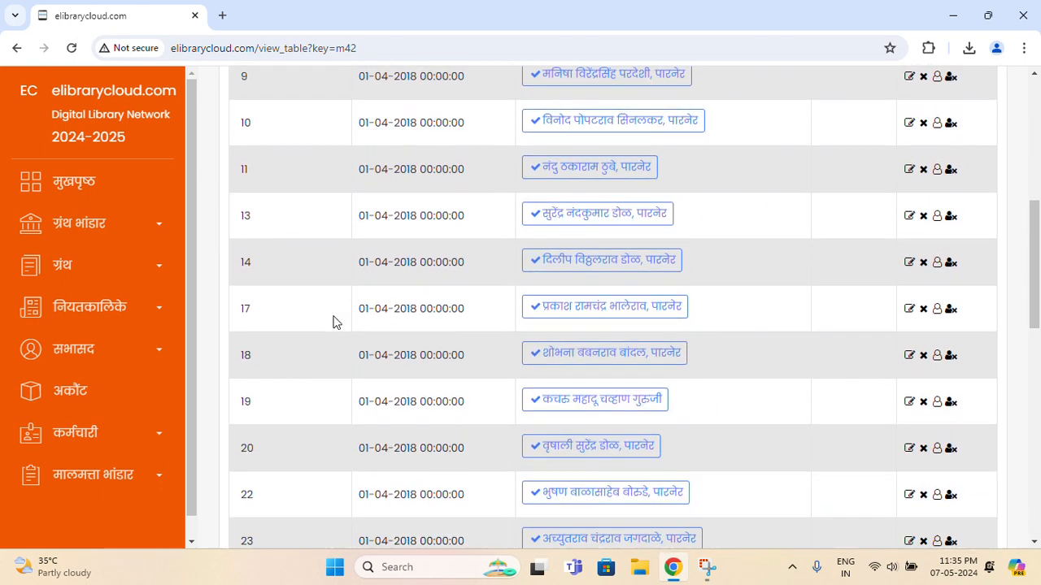
scroll(333, 320, "up", 6)
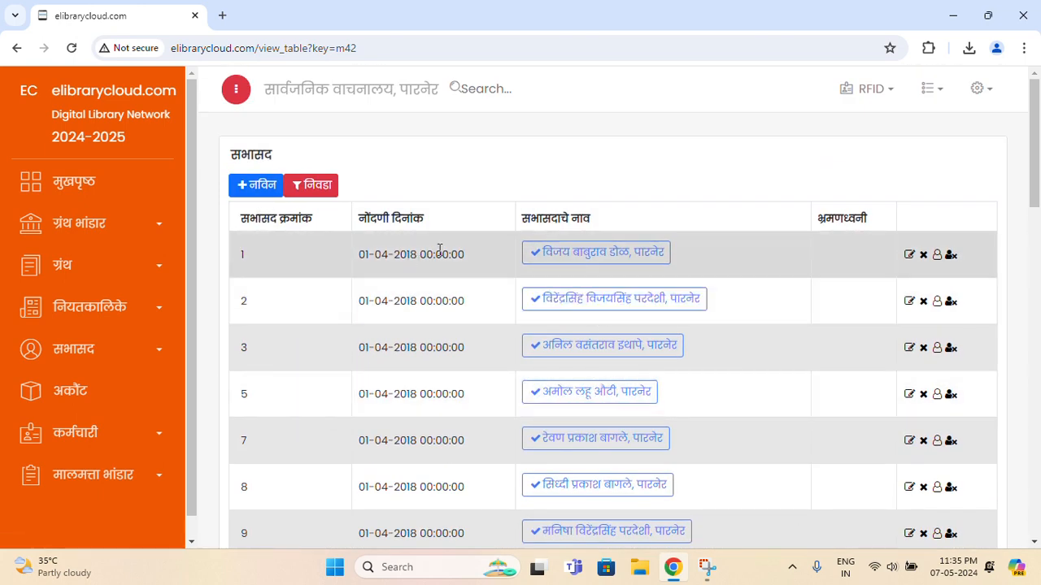
left_click(599, 252)
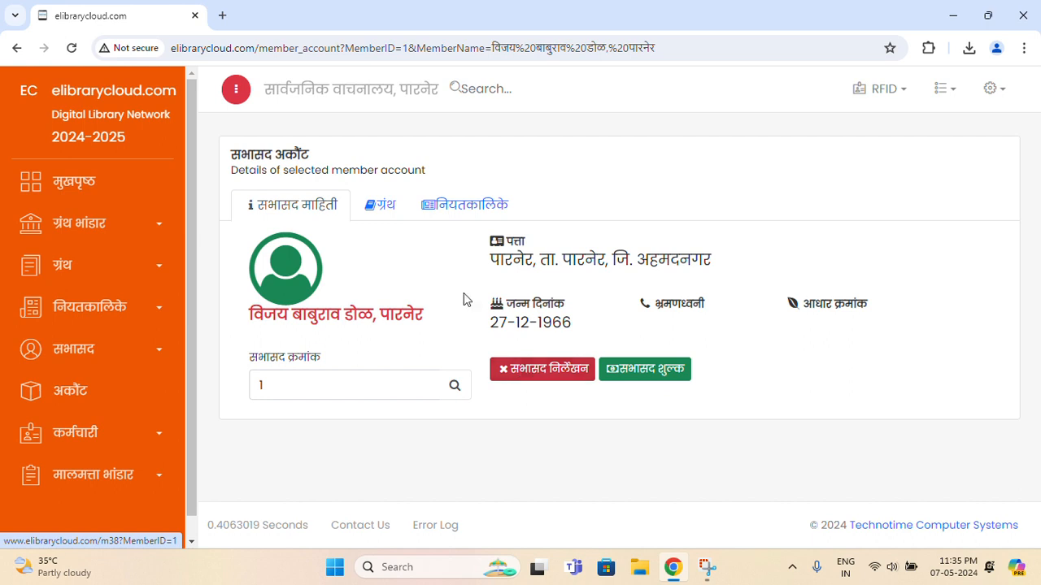
left_click(378, 205)
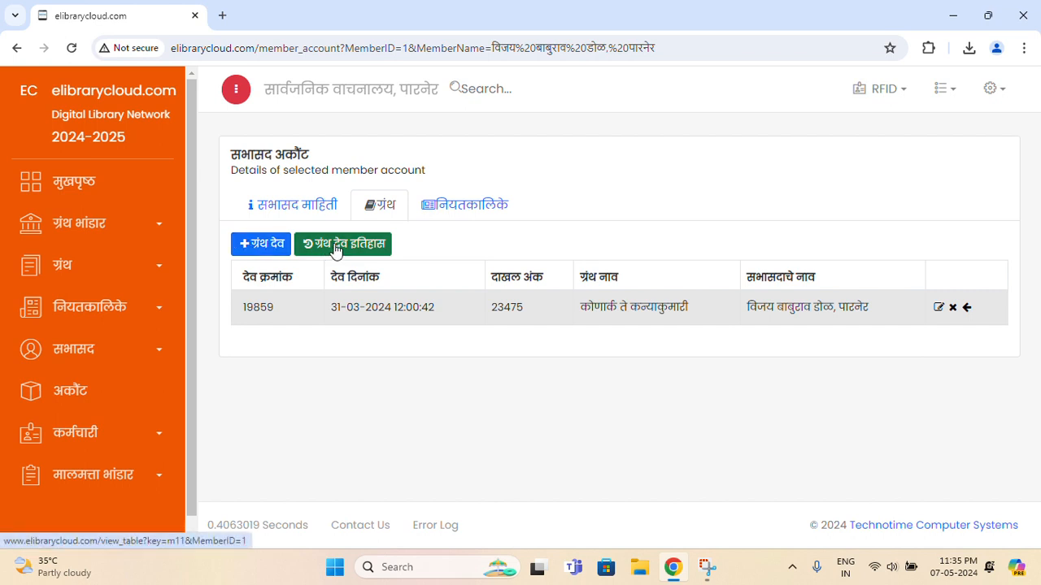
left_click(461, 210)
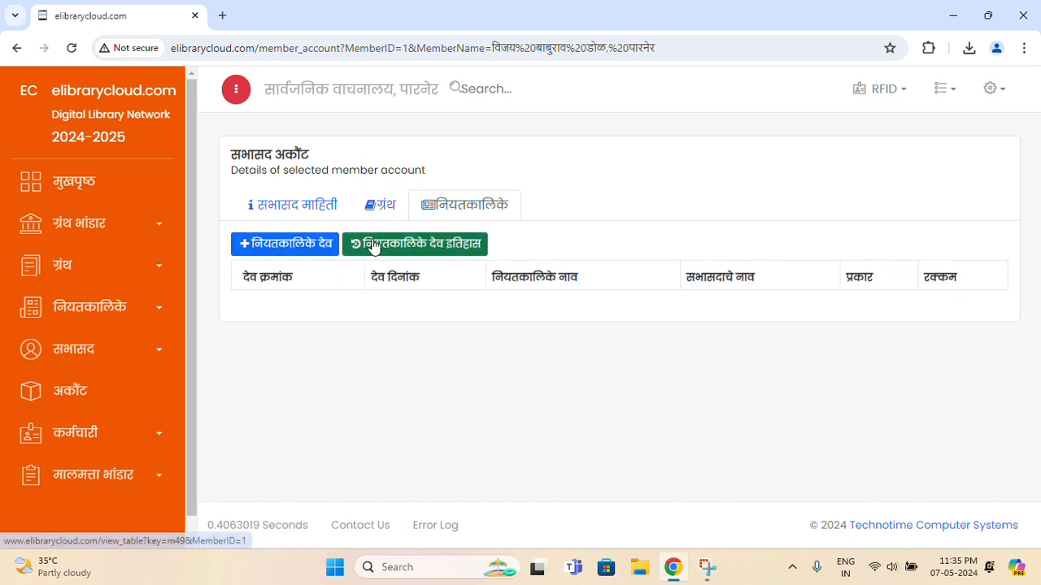
left_click(384, 213)
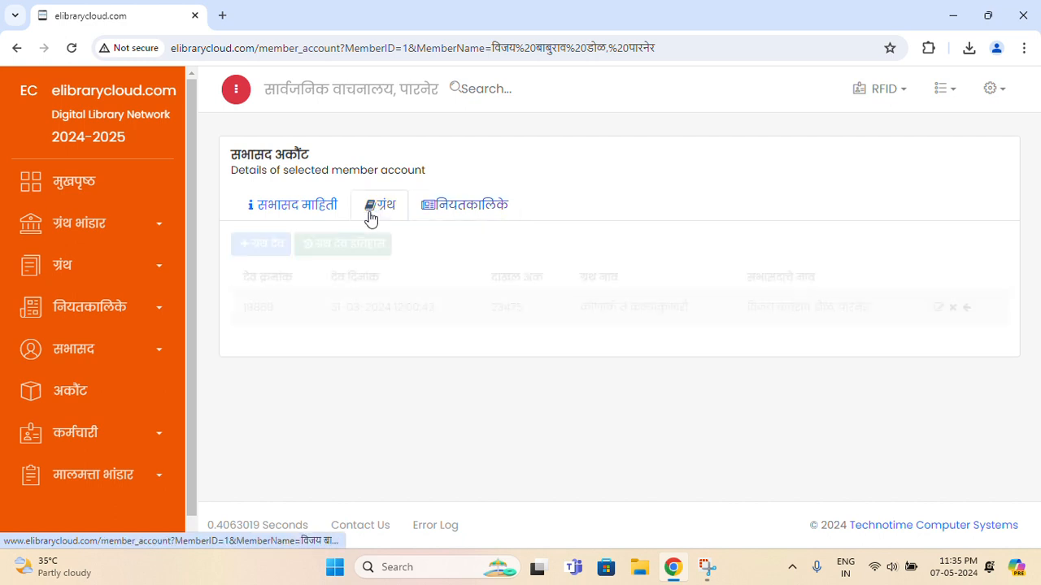
left_click(291, 206)
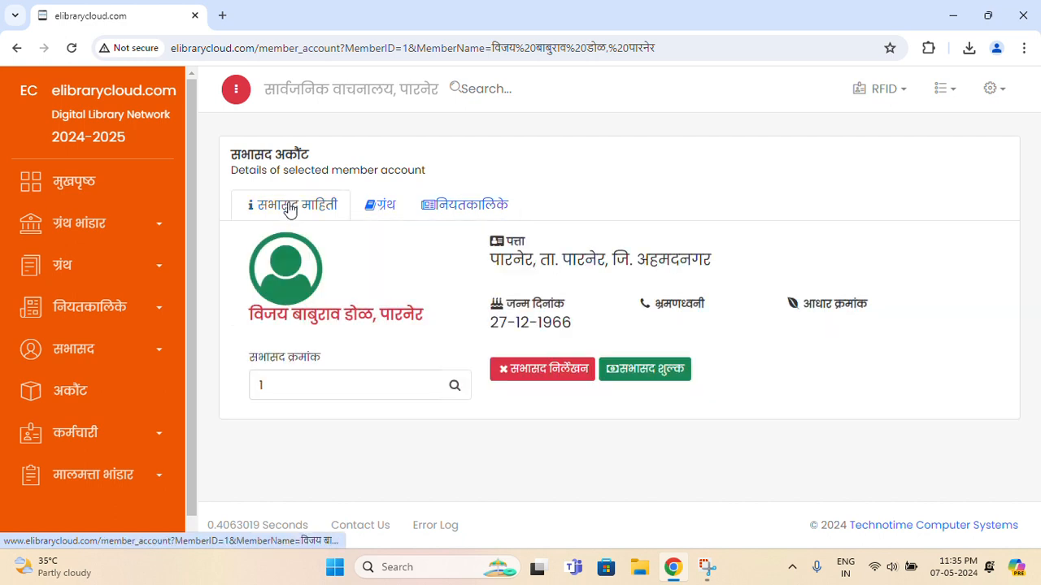
left_click(146, 353)
scroll(144, 357, "down", 2)
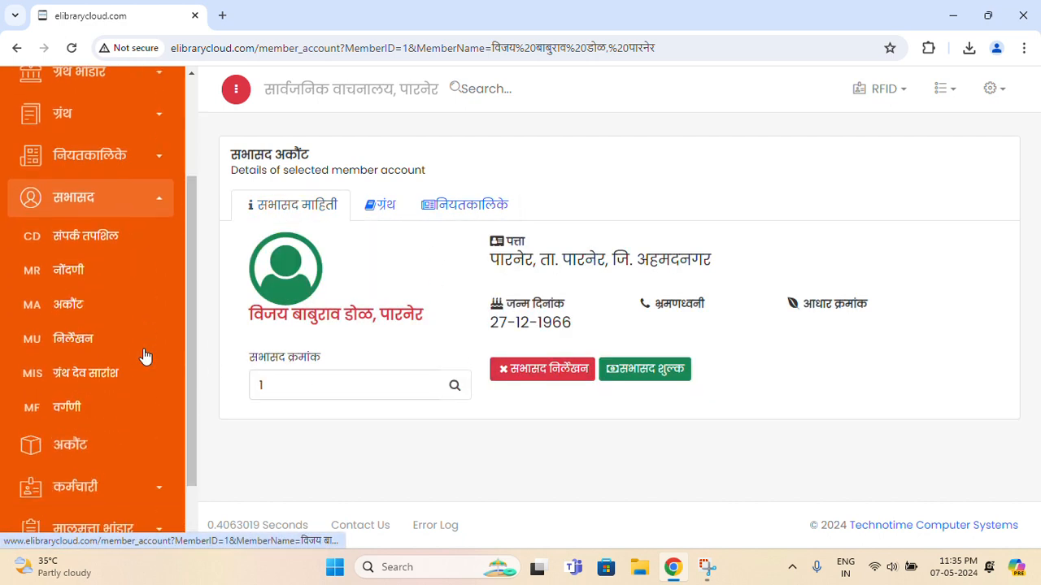
Browse the सभासद निर्लेखन register of written-off members, then re-expand the सभासद menu
left_click(89, 342)
scroll(477, 337, "down", 2)
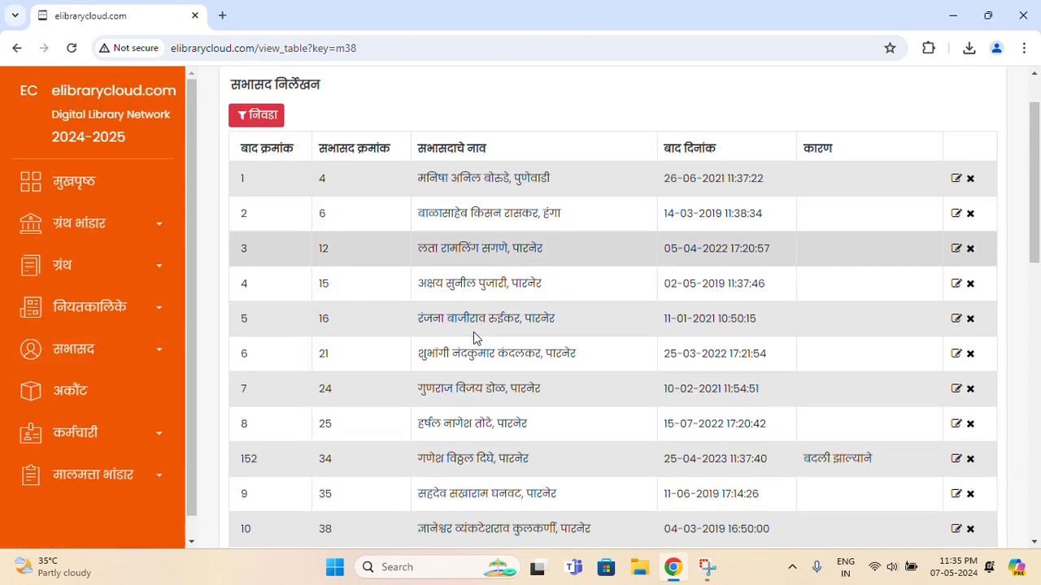
scroll(477, 337, "up", 1)
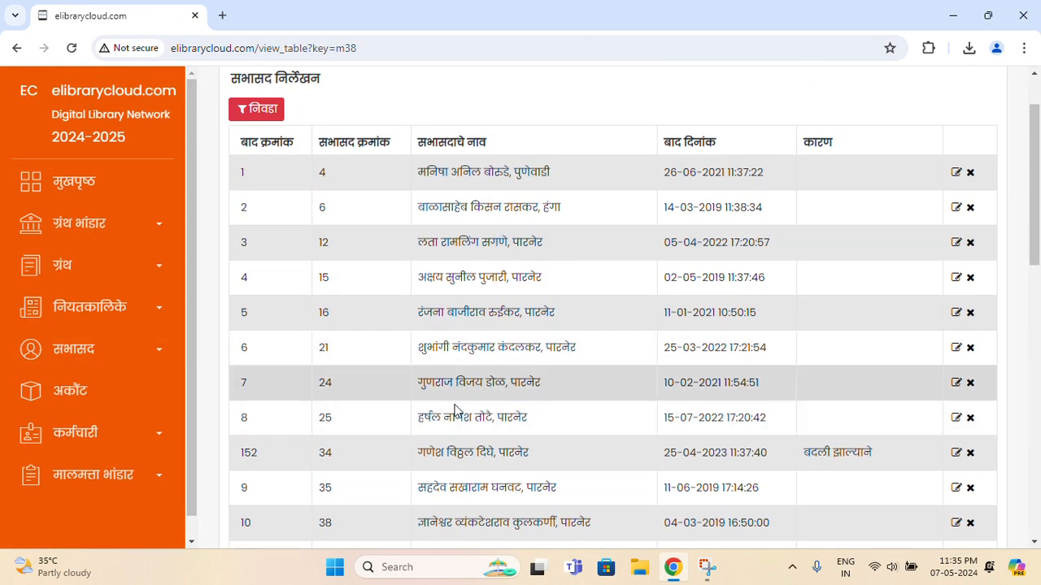
left_click(128, 352)
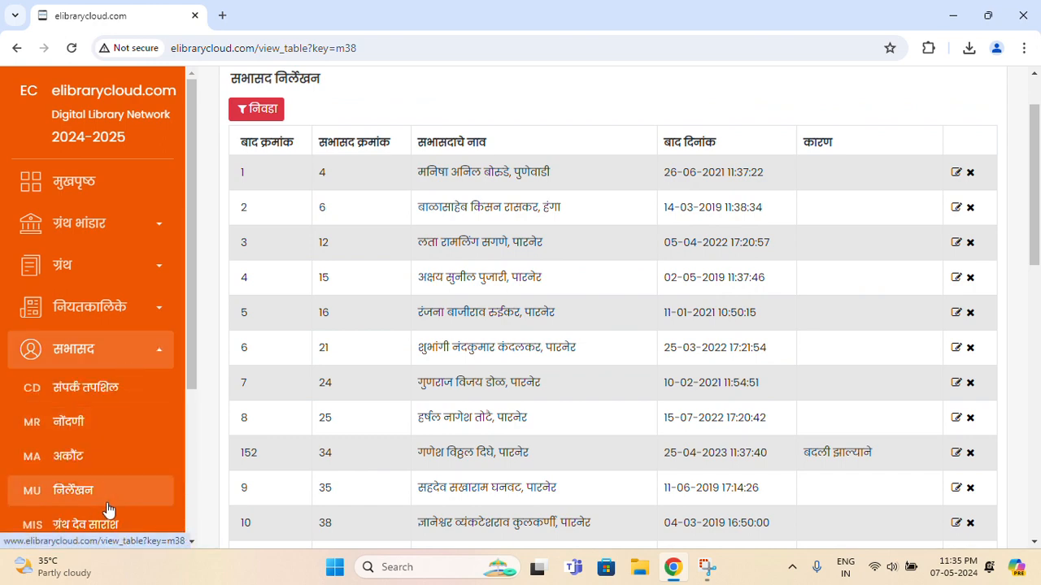
scroll(112, 496, "down", 1)
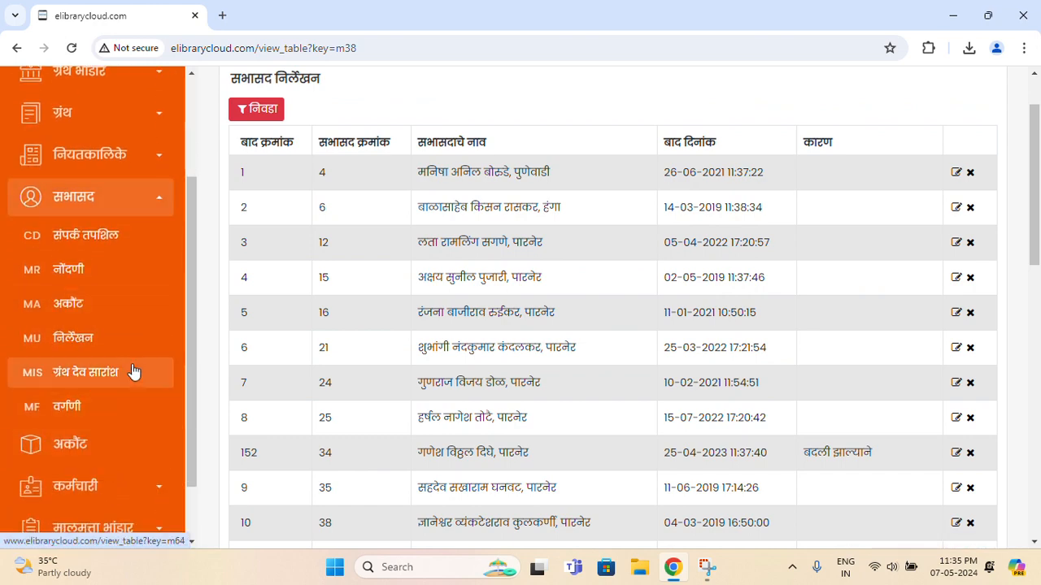
Download the top वर्गणी entry's receipt and open FeeReceipt.pdf (receipt 3600, 60.00 annual fee)
left_click(112, 424)
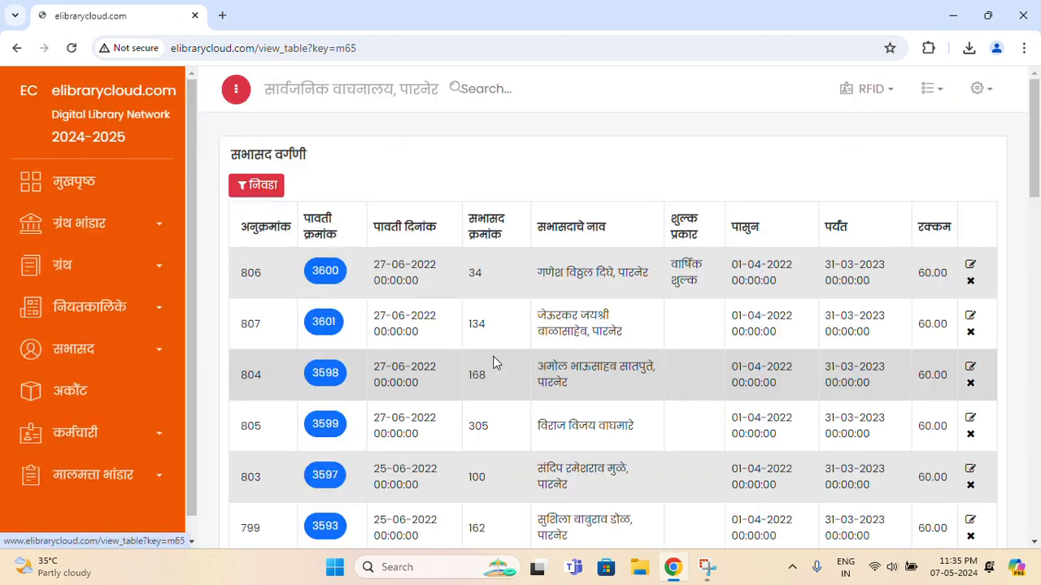
scroll(493, 360, "down", 2)
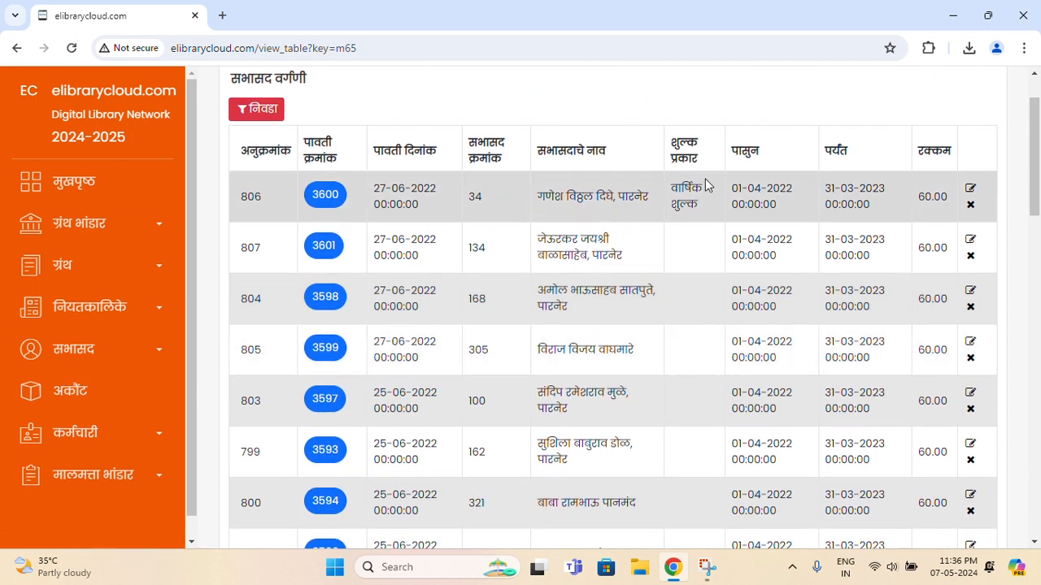
left_click(317, 197)
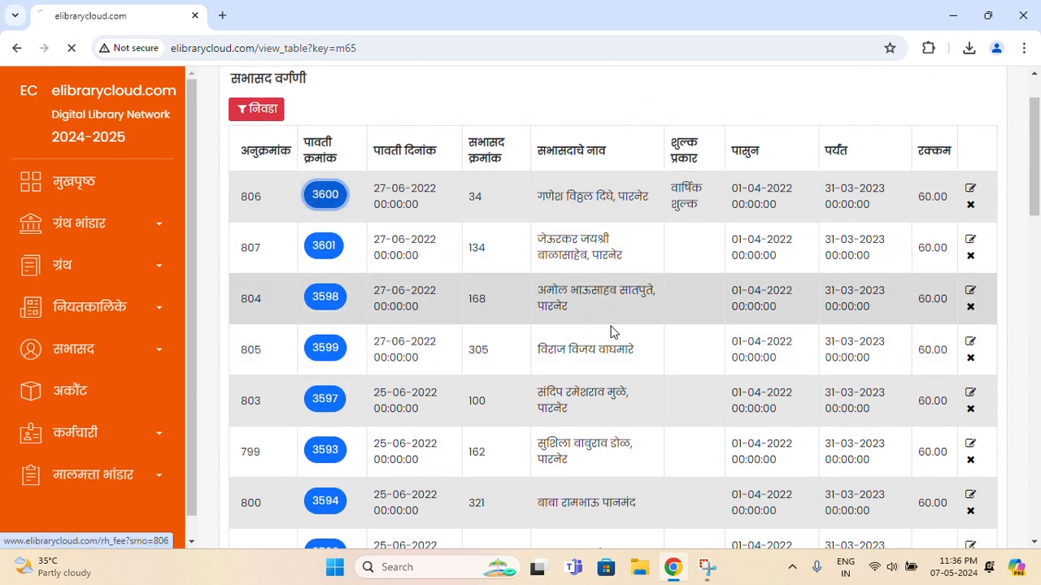
left_click(903, 82)
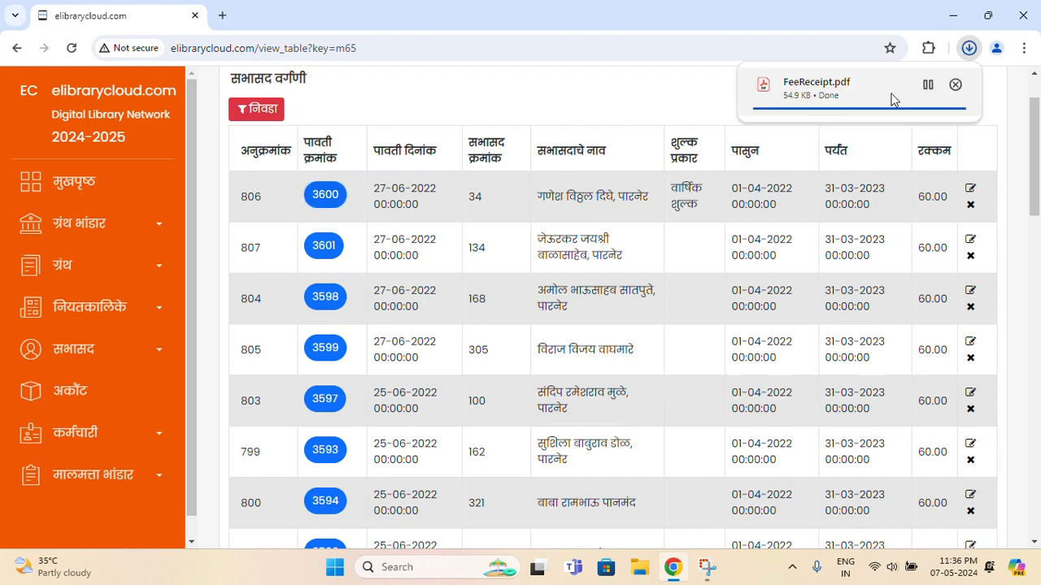
left_click(892, 96)
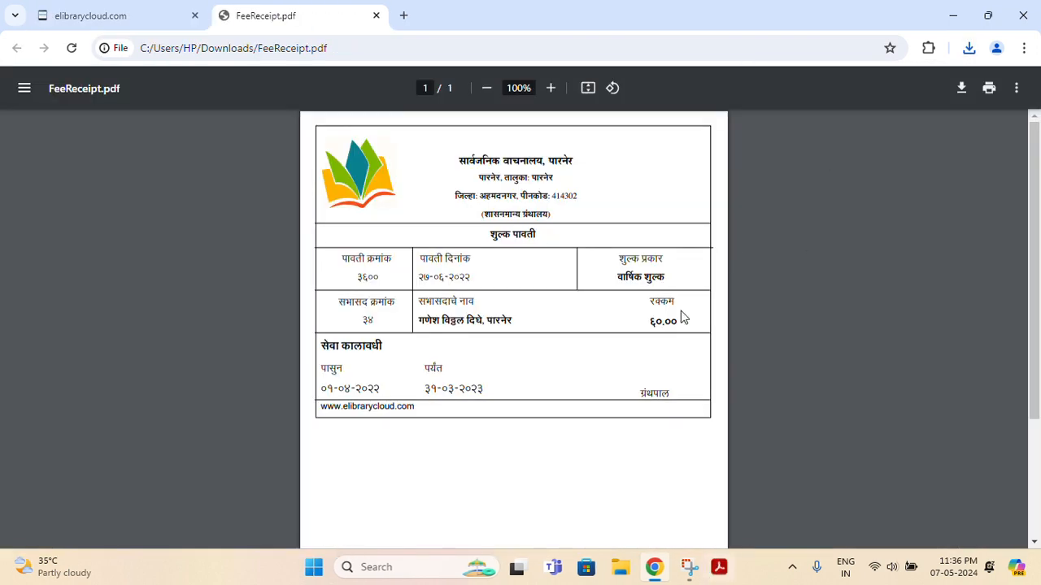
Zoom the receipt to 125% and highlight its fee type, amount, member name and service period
left_click(550, 88)
left_click(551, 88)
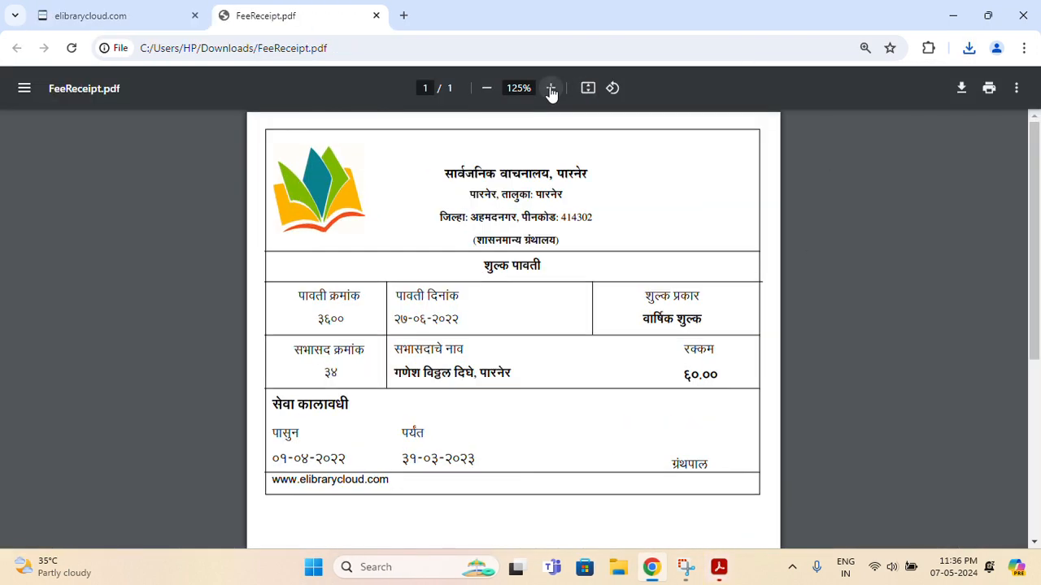
double_click(655, 318)
left_click_drag(685, 379, 705, 382)
left_click_drag(435, 381, 476, 380)
left_click_drag(287, 405, 482, 457)
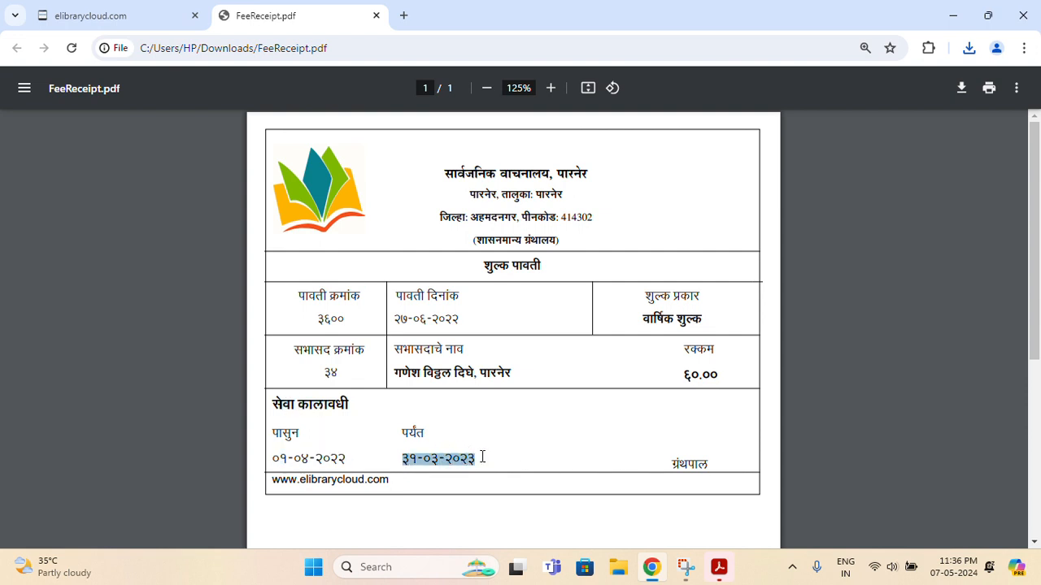
left_click(491, 439)
Close the fee receipt tab to return to the सभासद वर्गणी fee list
scroll(531, 303, "down", 1)
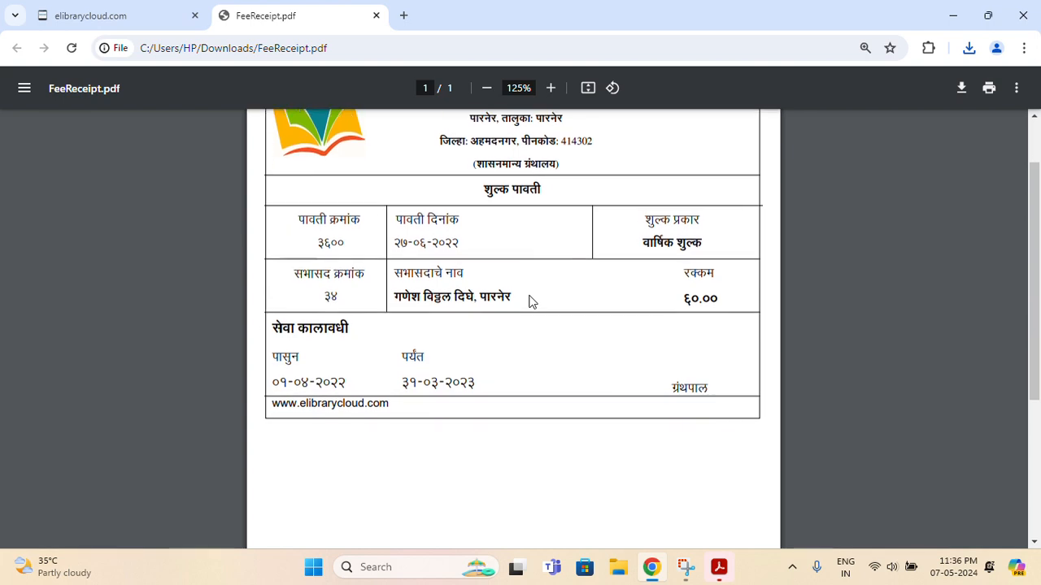
scroll(528, 299, "up", 1)
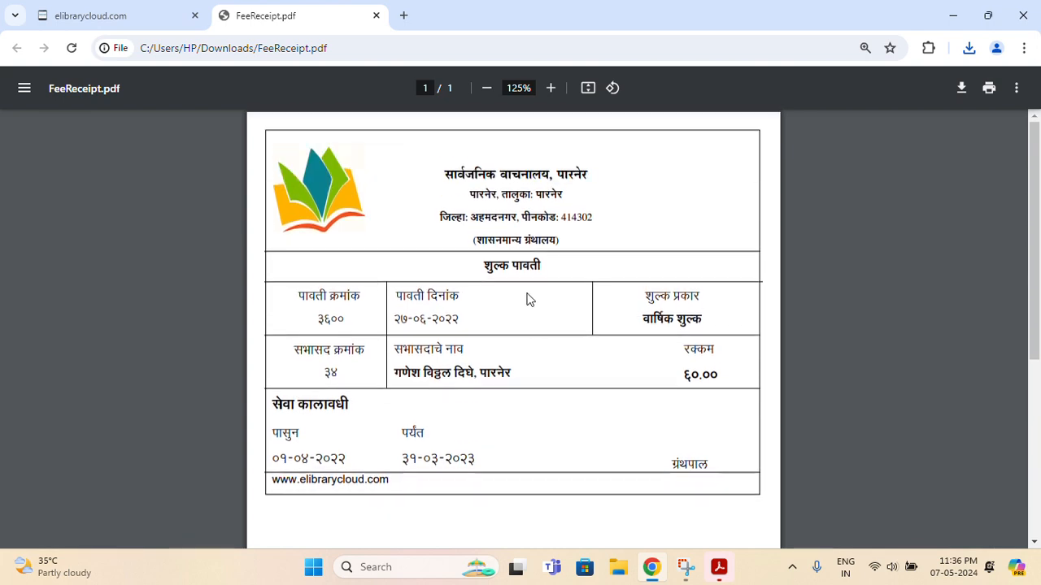
left_click(376, 15)
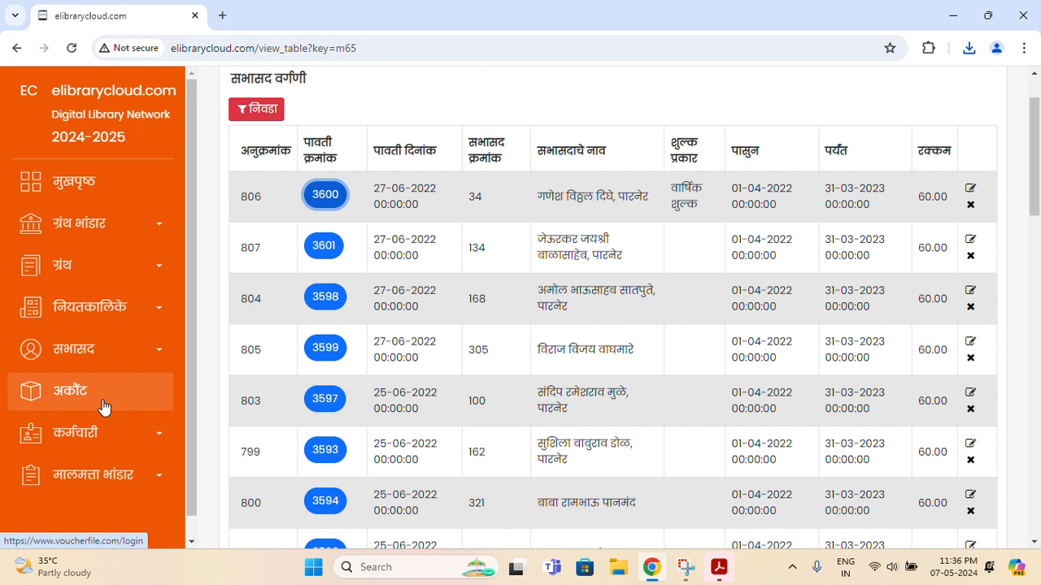
Expand the कर्मचारी sidebar menu to reveal its appointment and post pages
left_click(114, 432)
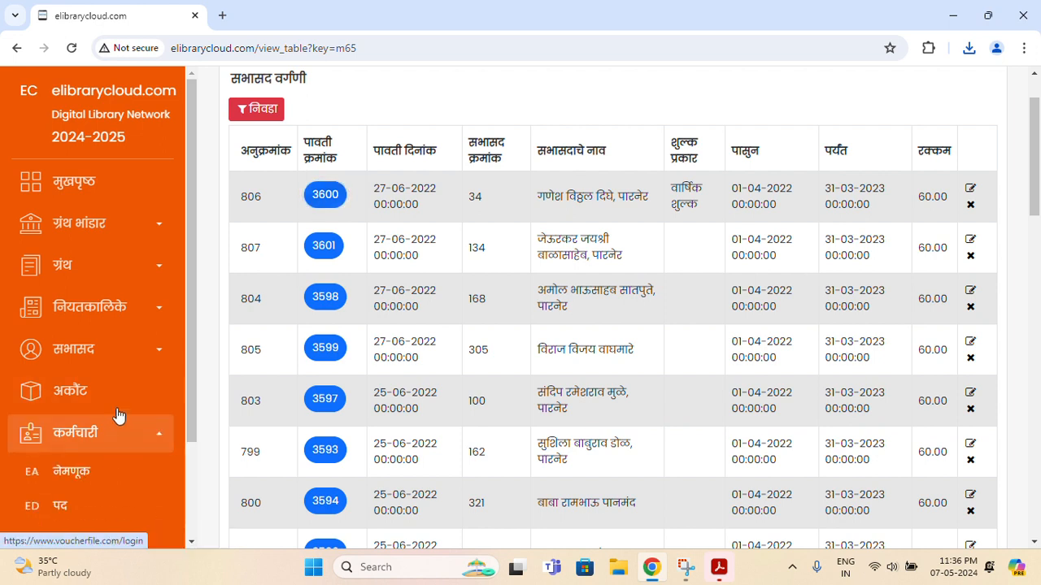
scroll(118, 414, "down", 2)
View the कर्मचारी नेमणूक appointments list and the पद निर्मिती post list
left_click(116, 351)
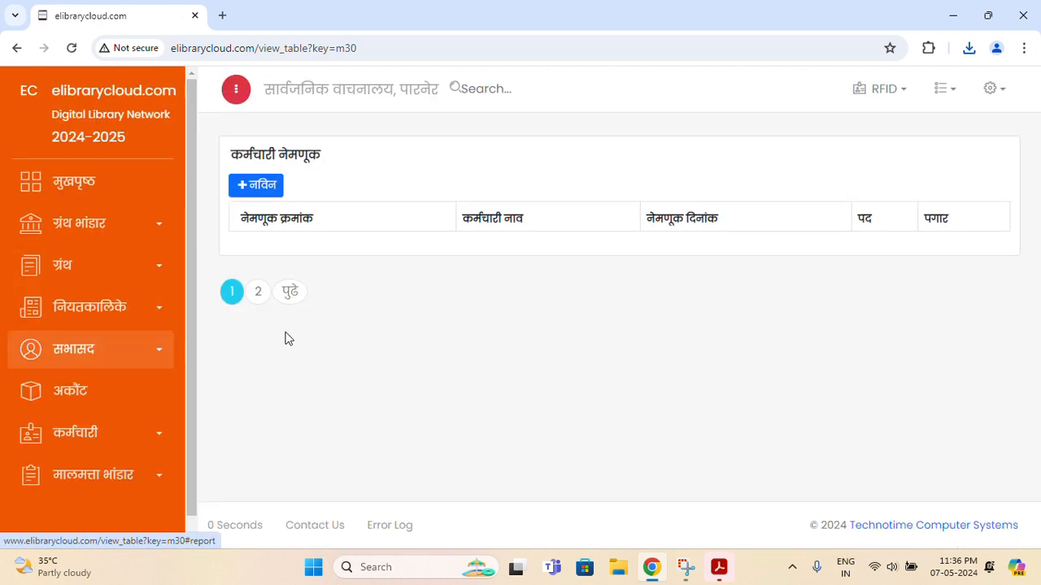
left_click(125, 439)
scroll(107, 434, "down", 2)
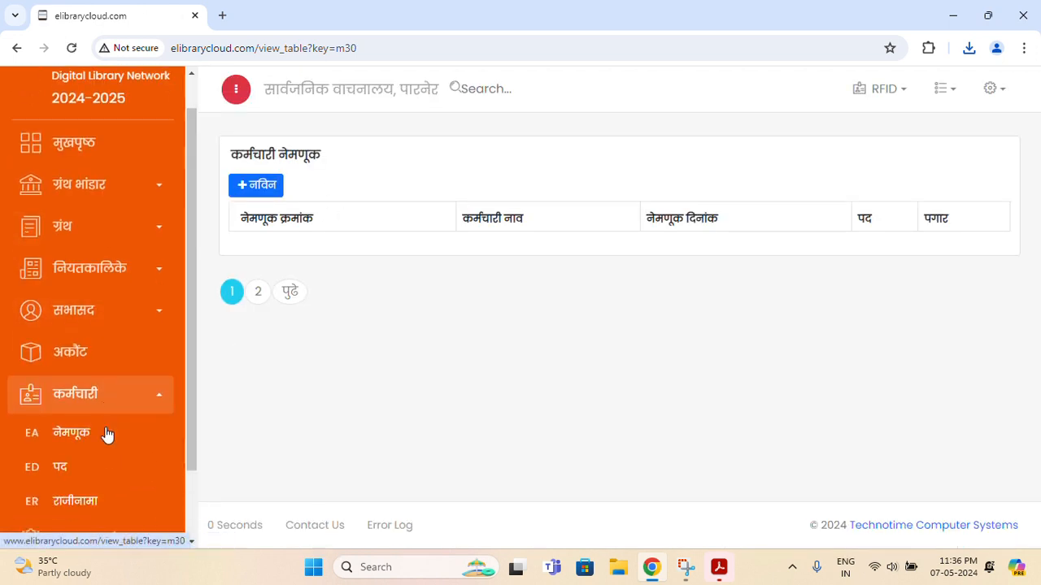
left_click(46, 377)
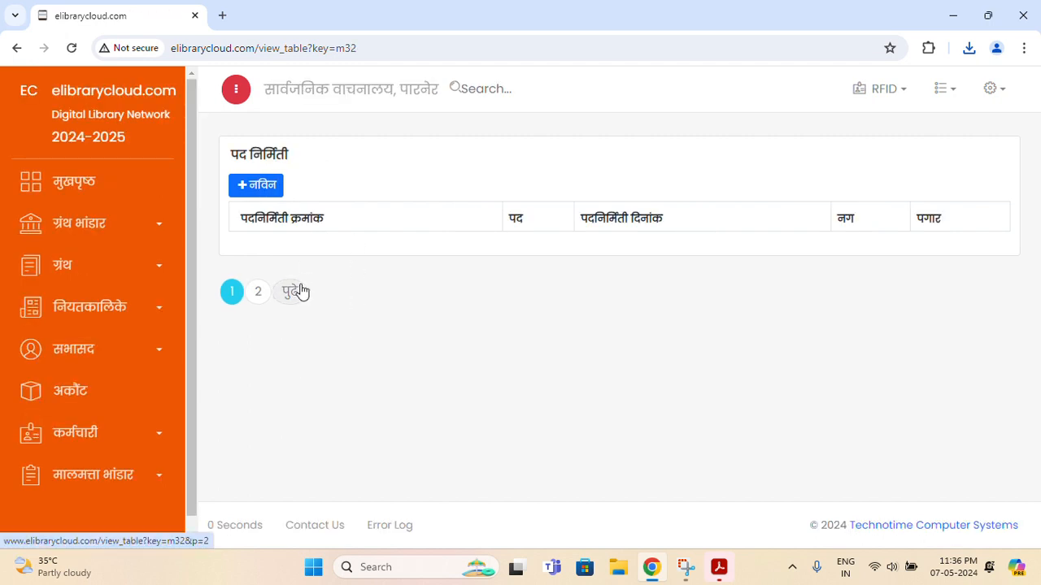
left_click(106, 438)
scroll(106, 431, "down", 2)
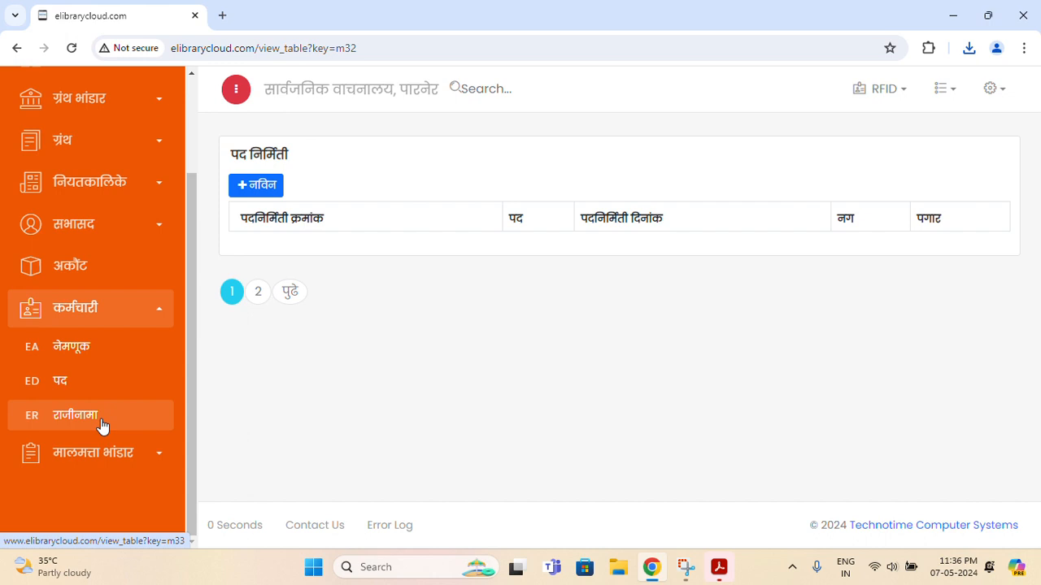
left_click(128, 313)
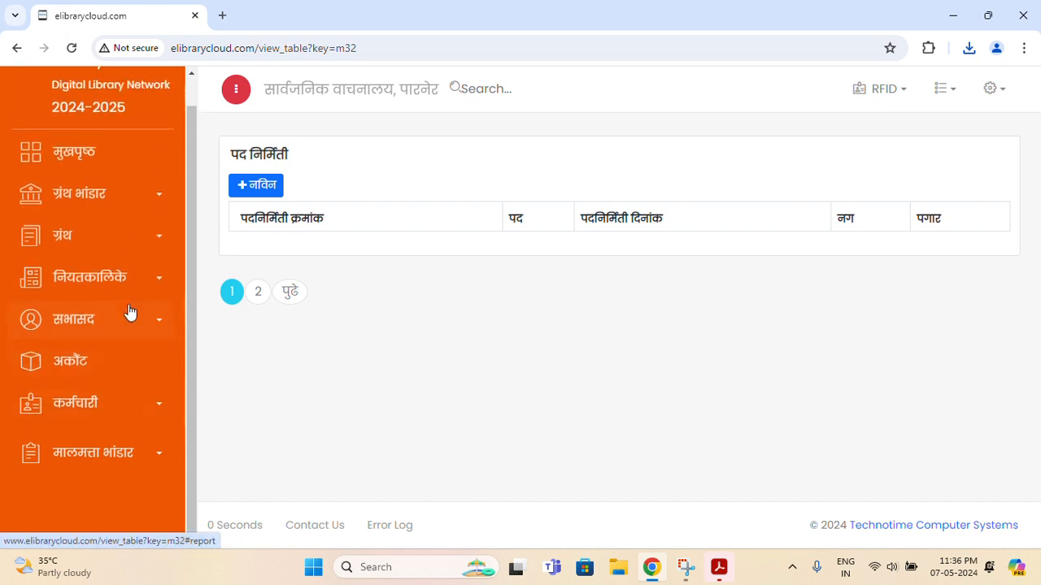
Open the मालमत्ता नोंदणी asset register and start a new asset entry
left_click(129, 463)
scroll(126, 411, "down", 1)
left_click(100, 425)
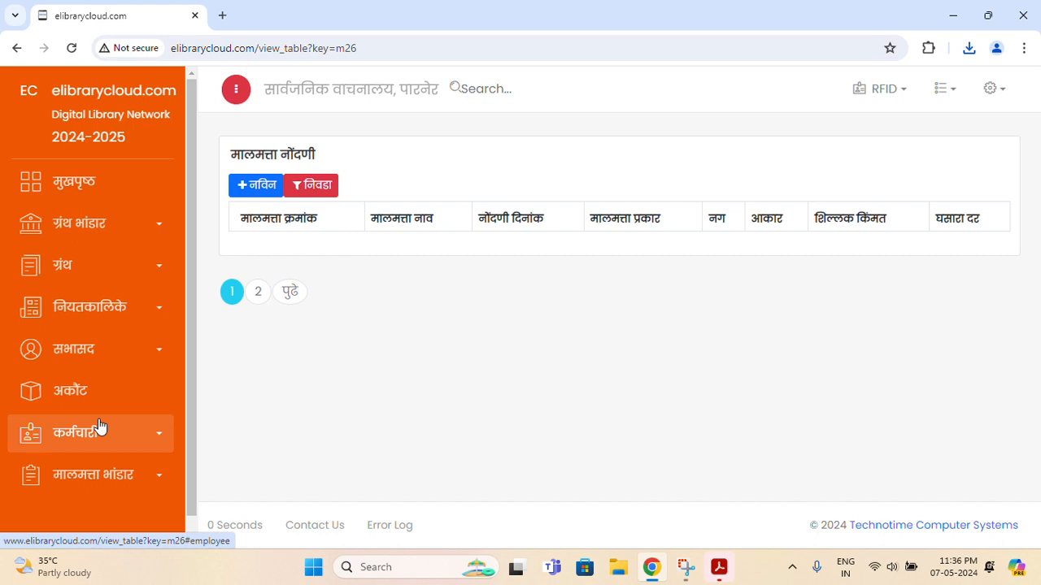
left_click(253, 188)
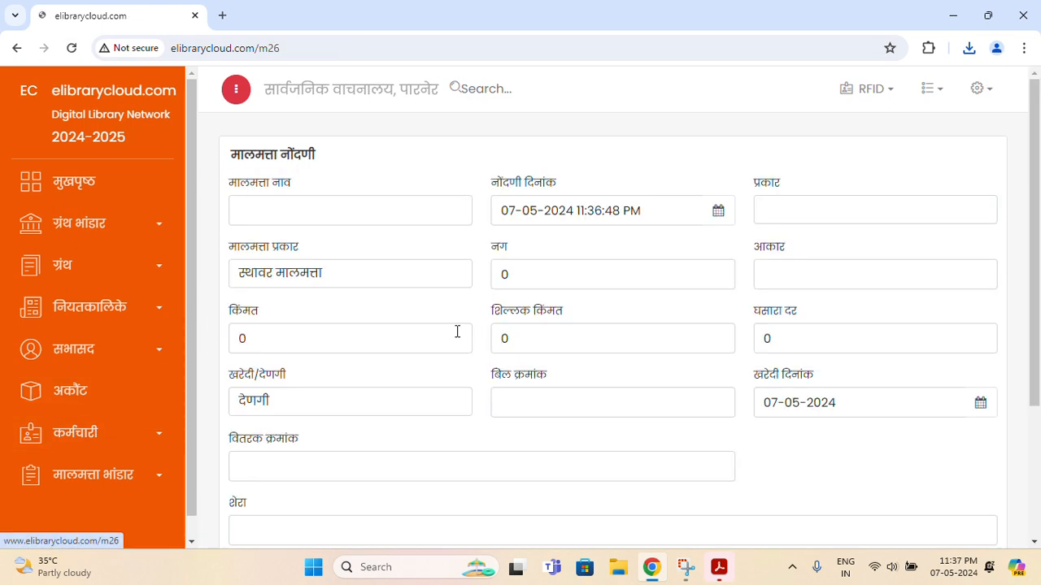
scroll(487, 234, "down", 3)
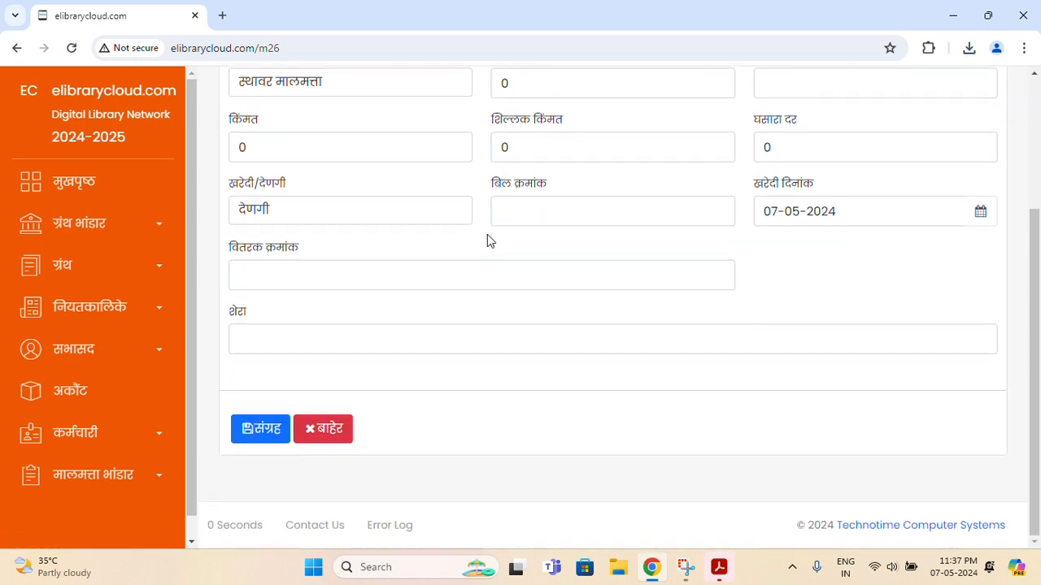
scroll(487, 234, "up", 2)
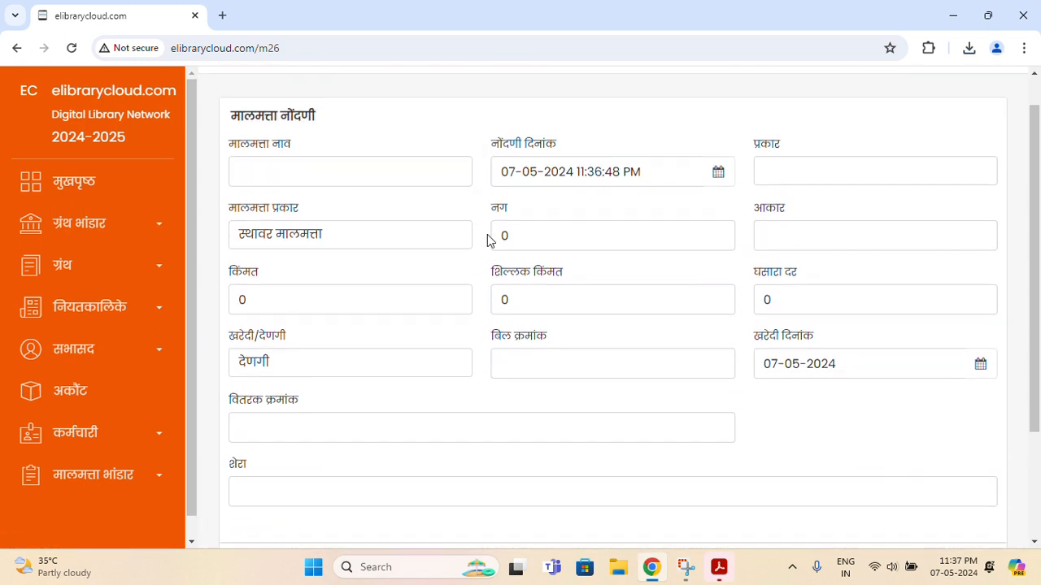
Open the मालमत्ता निर्लेखन asset write-off register
left_click(118, 486)
scroll(93, 431, "down", 2)
left_click(95, 461)
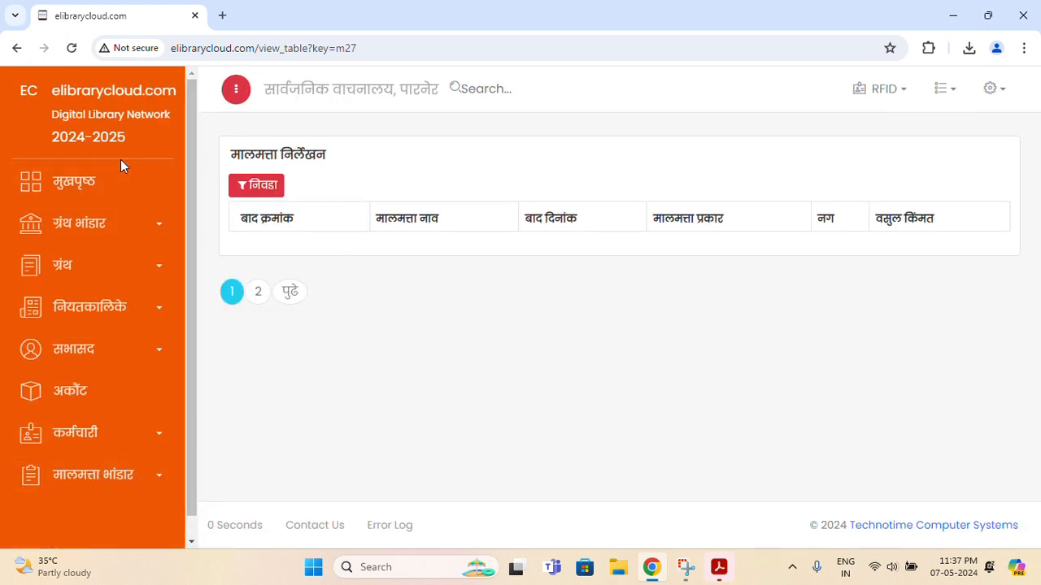
Go to the मुखपृष्ठ dashboard and dismiss the missing-author and book-type notices
left_click(118, 186)
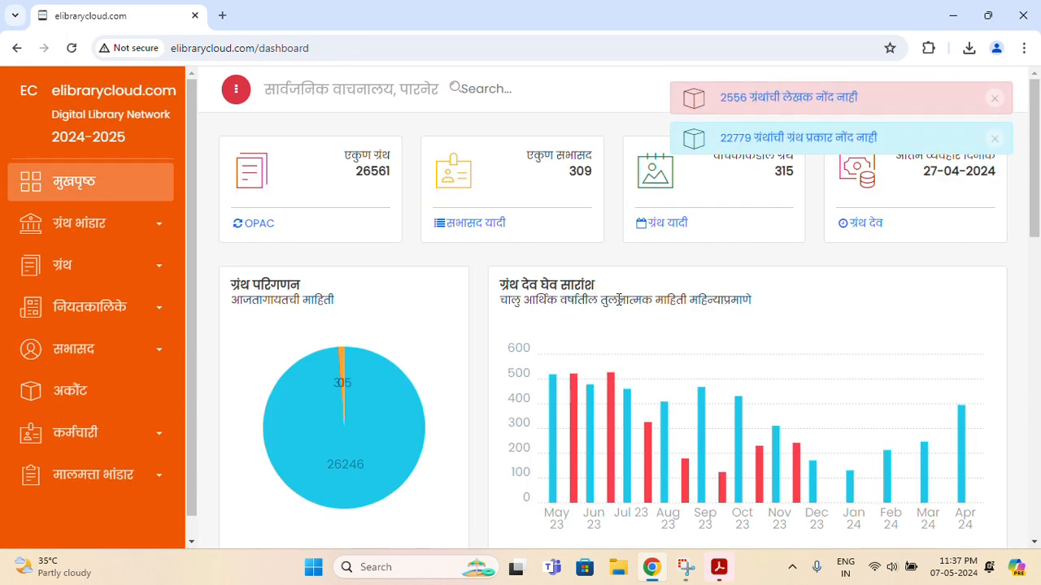
left_click(996, 98)
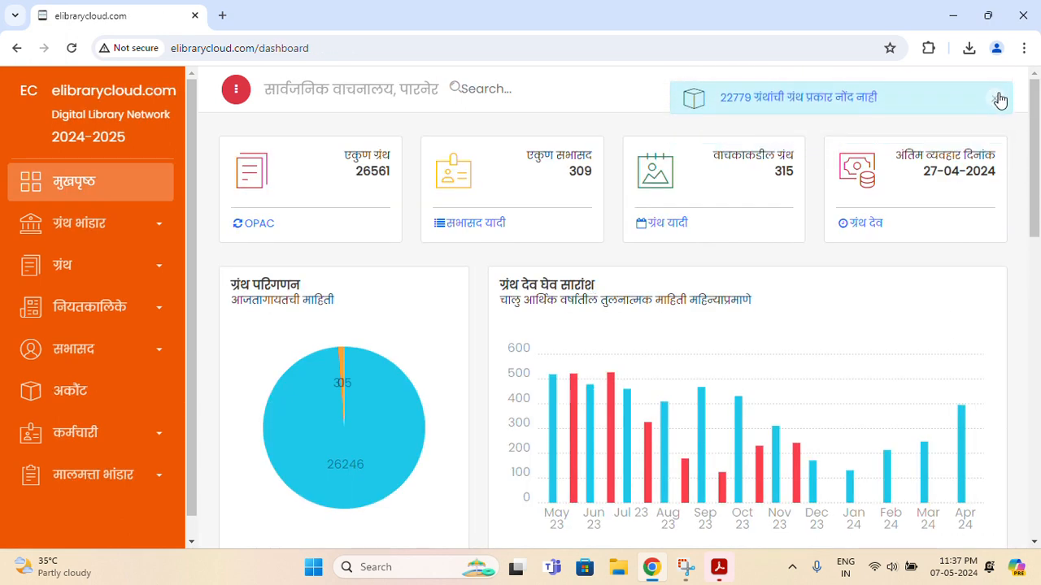
left_click(998, 96)
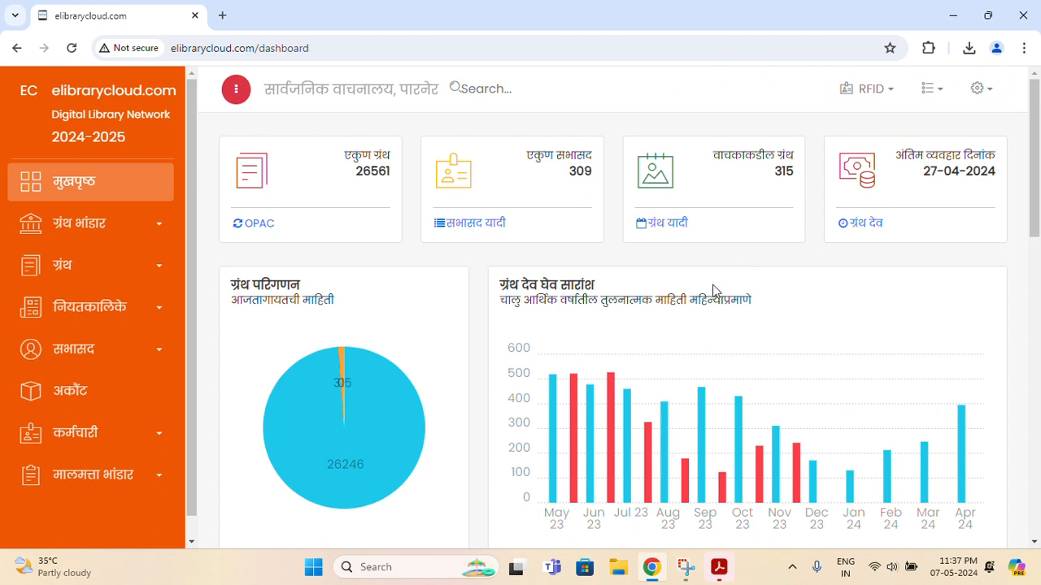
Open the मोबाईल अॅप page from settings and launch the reader app's Play Store listing
left_click(983, 91)
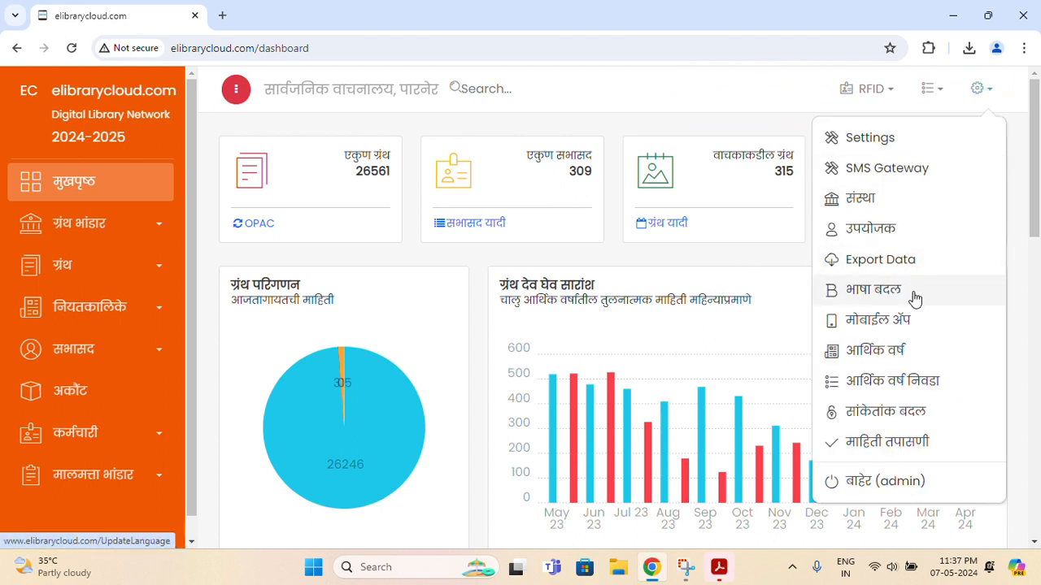
left_click(922, 329)
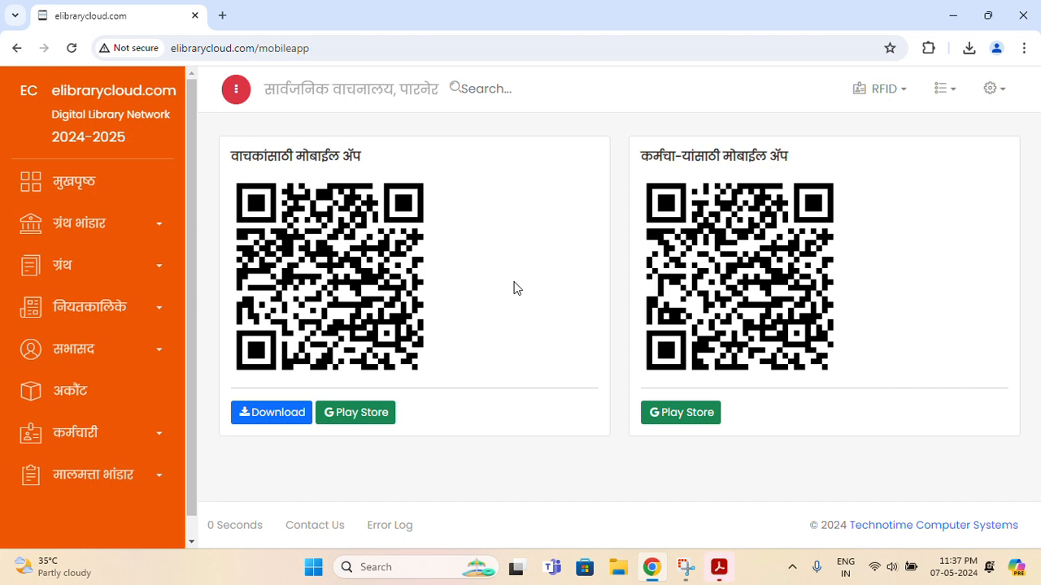
left_click(372, 413)
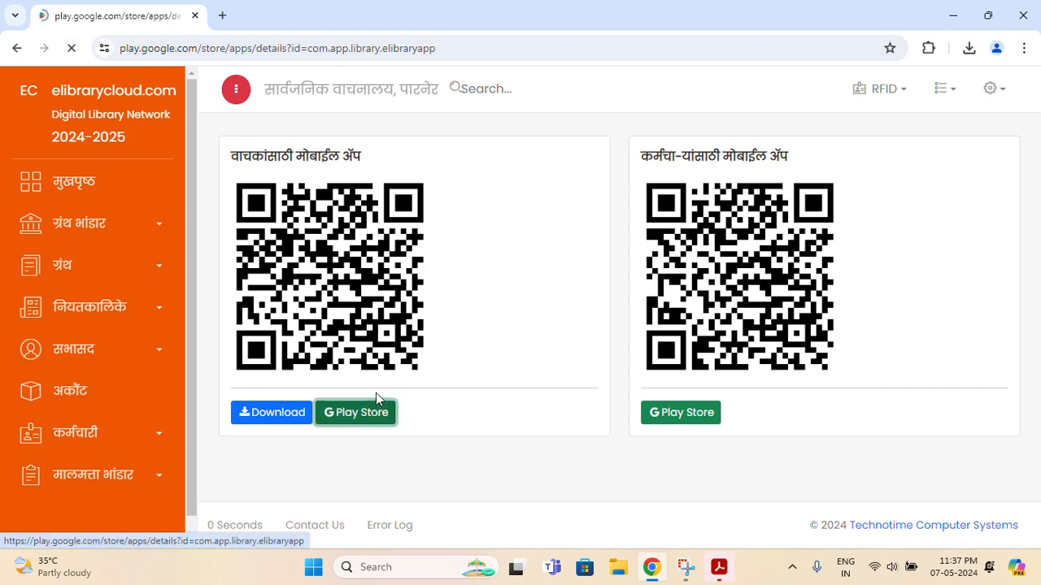
Page through all the elibrarycloud.com app screenshots on Google Play, then close the viewer
scroll(621, 307, "down", 4)
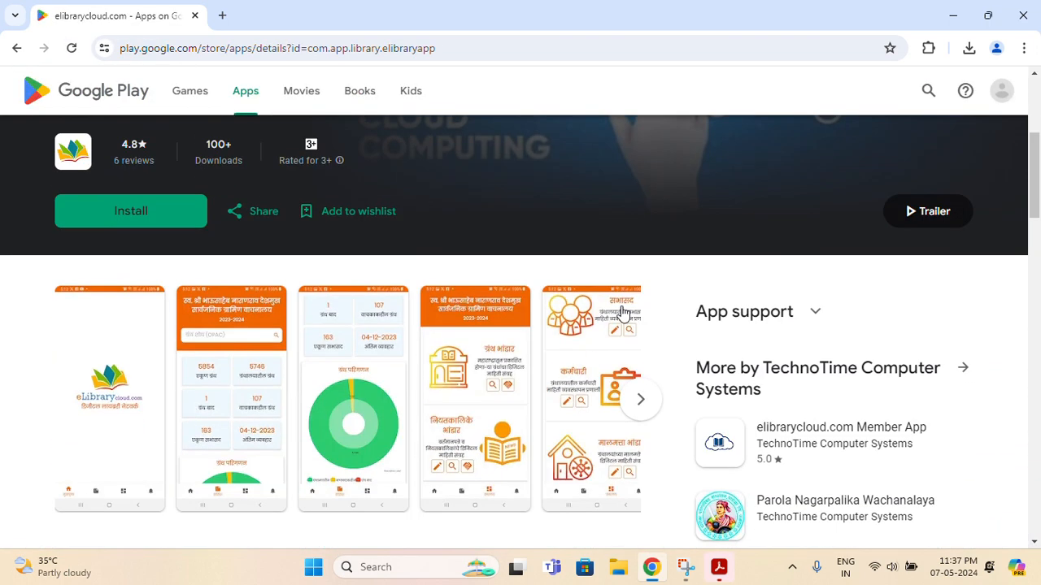
scroll(621, 313, "down", 1)
left_click(142, 298)
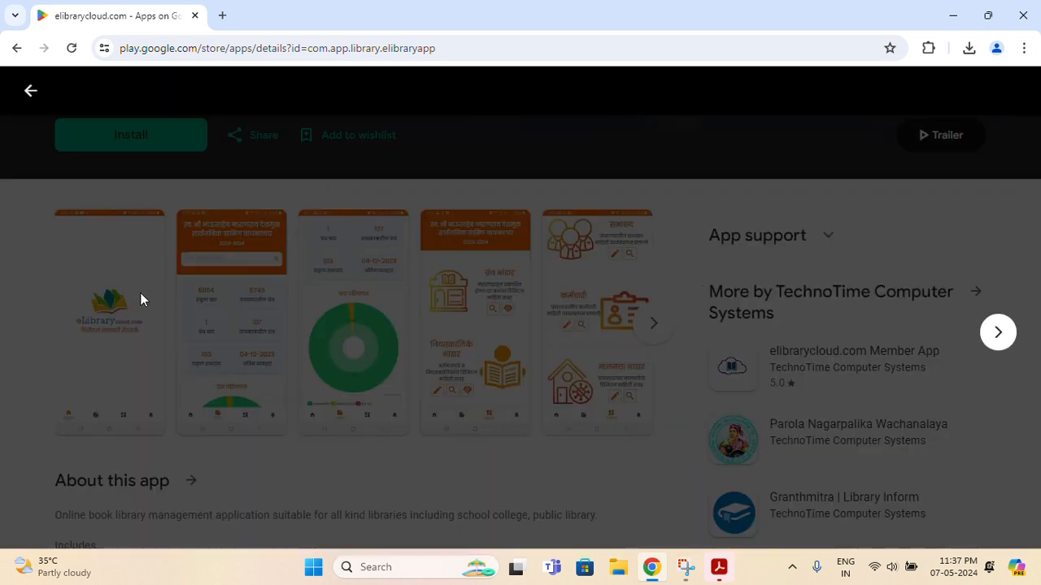
left_click(1005, 336)
left_click(1007, 338)
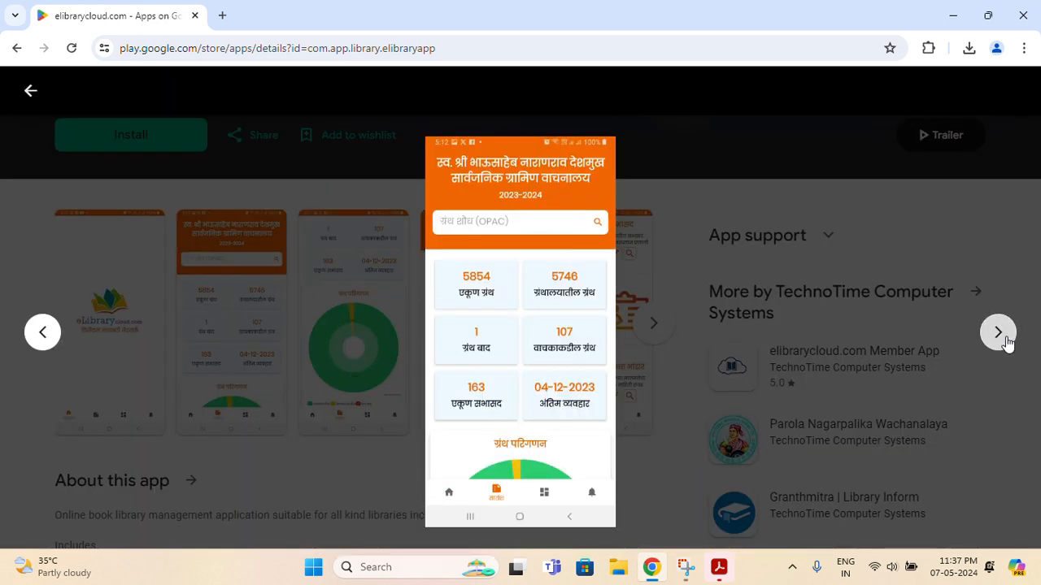
left_click(1006, 336)
left_click(1006, 336)
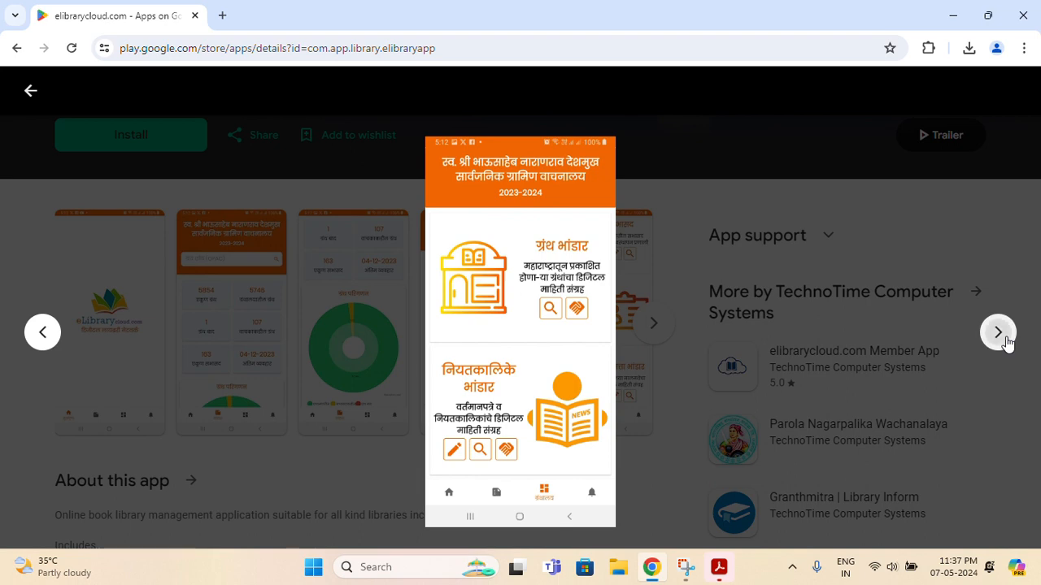
left_click(1006, 337)
left_click(1006, 340)
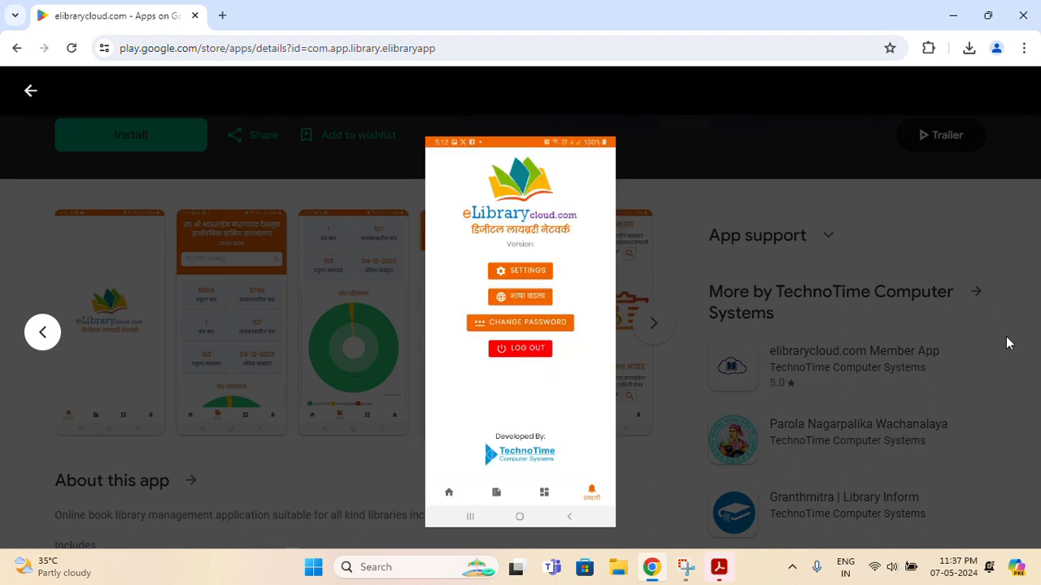
left_click(1006, 342)
Go back from the Play listing to the library's mobile app page
scroll(421, 261, "down", 2)
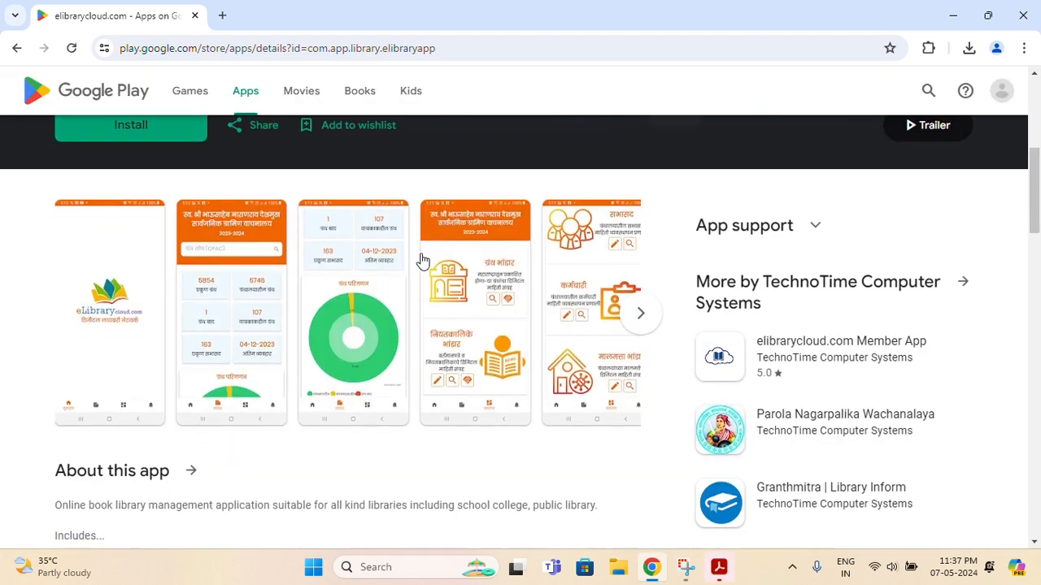
scroll(421, 260, "up", 3)
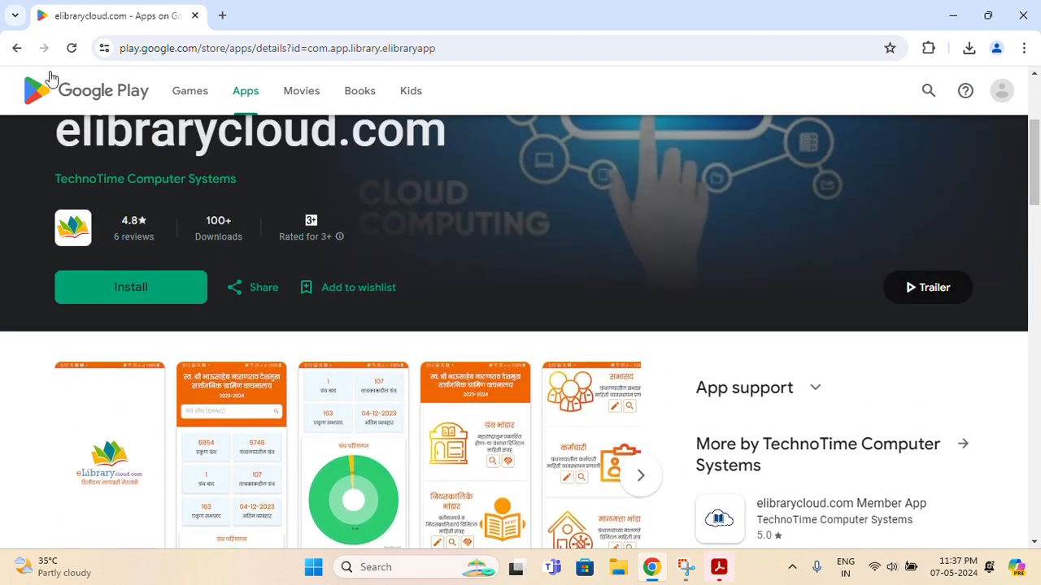
left_click(17, 48)
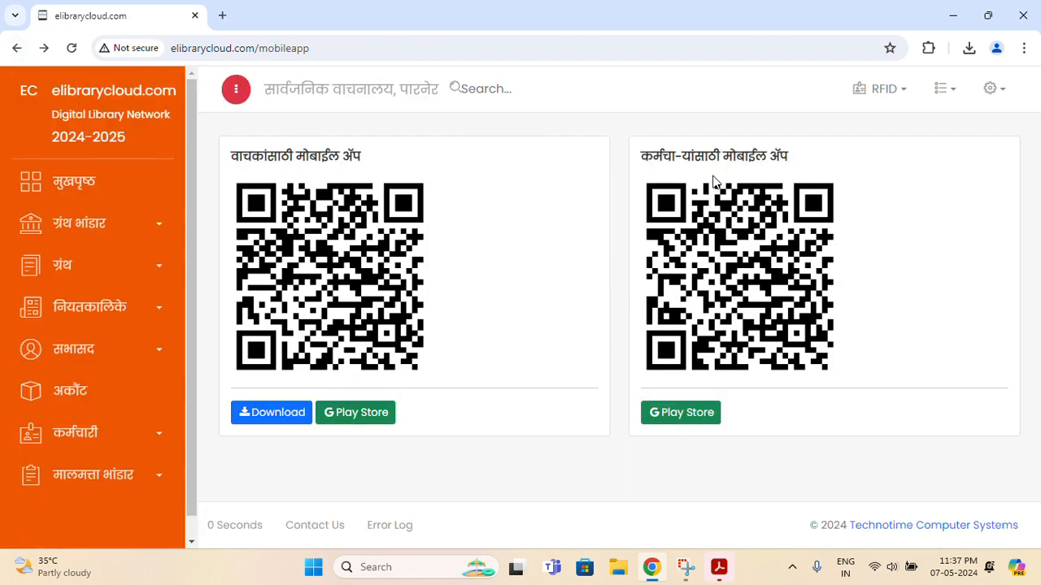
Highlight the staff and reader app headings, then head back to the मुखपृष्ठ dashboard
left_click_drag(675, 156, 694, 157)
left_click_drag(263, 163, 354, 157)
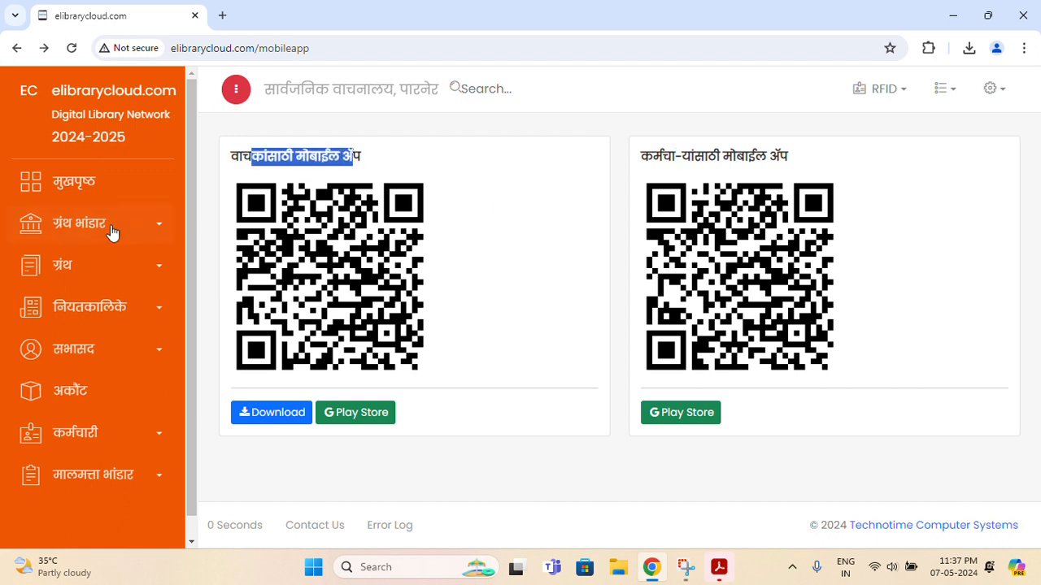
left_click(101, 191)
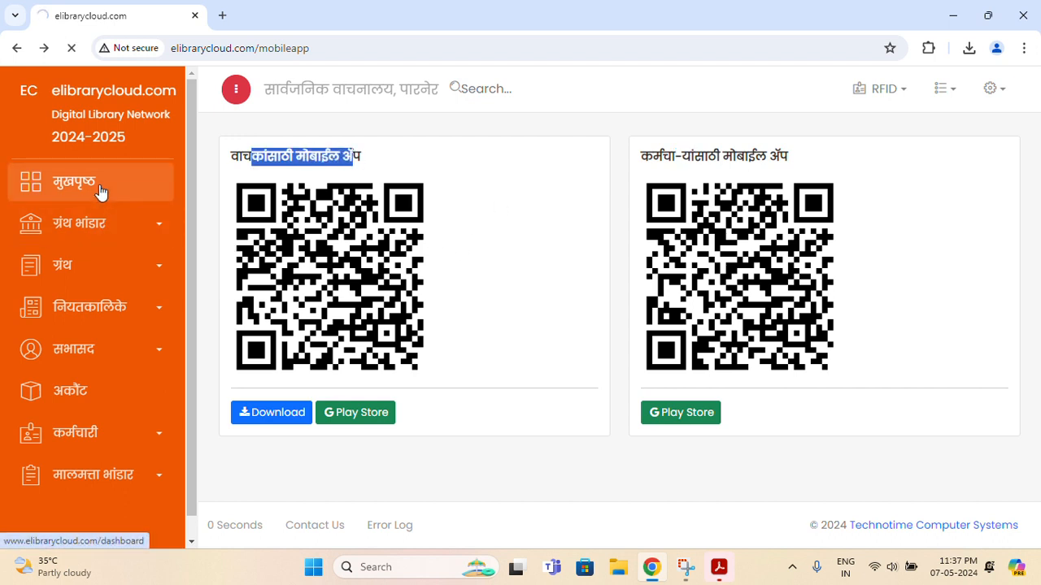